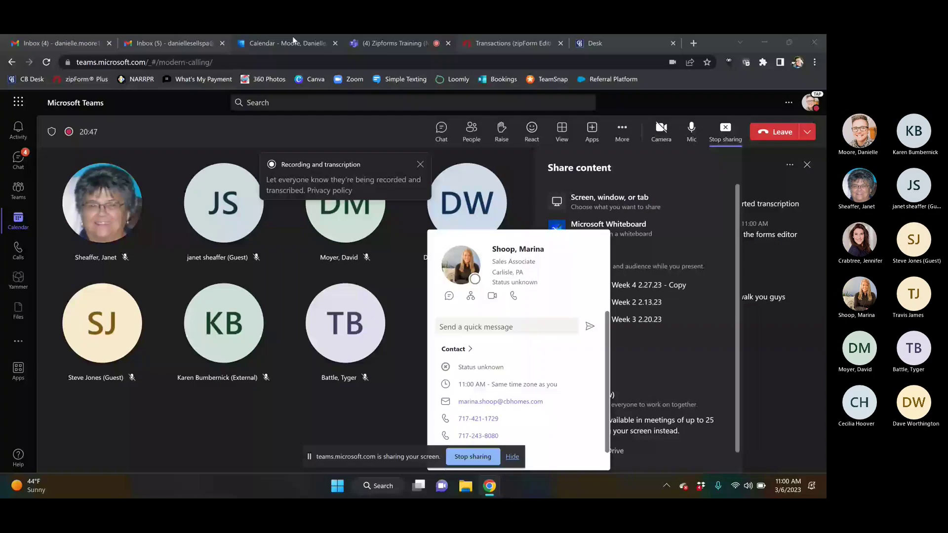
Step: Switch the browser from the Teams meeting to the zipForm Transactions (zipForm Edition) tab
click(526, 42)
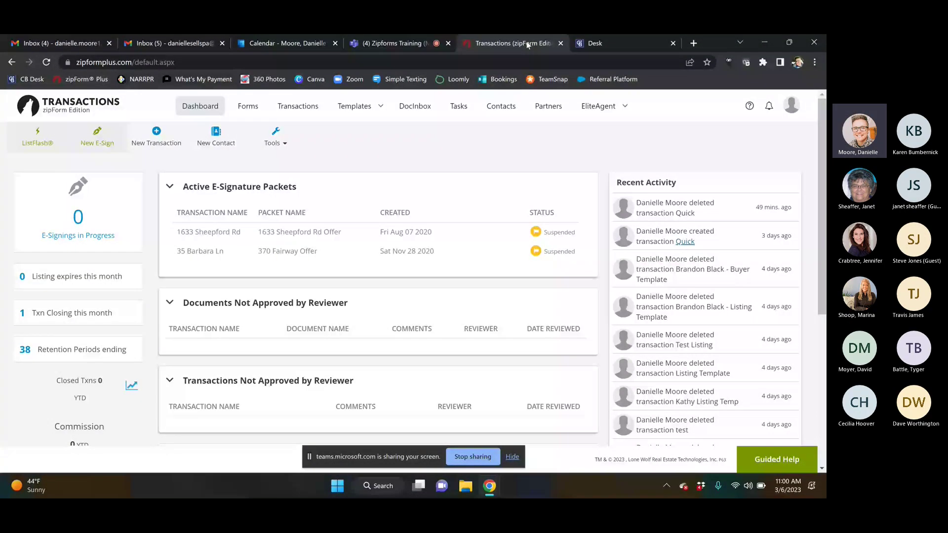
click(390, 40)
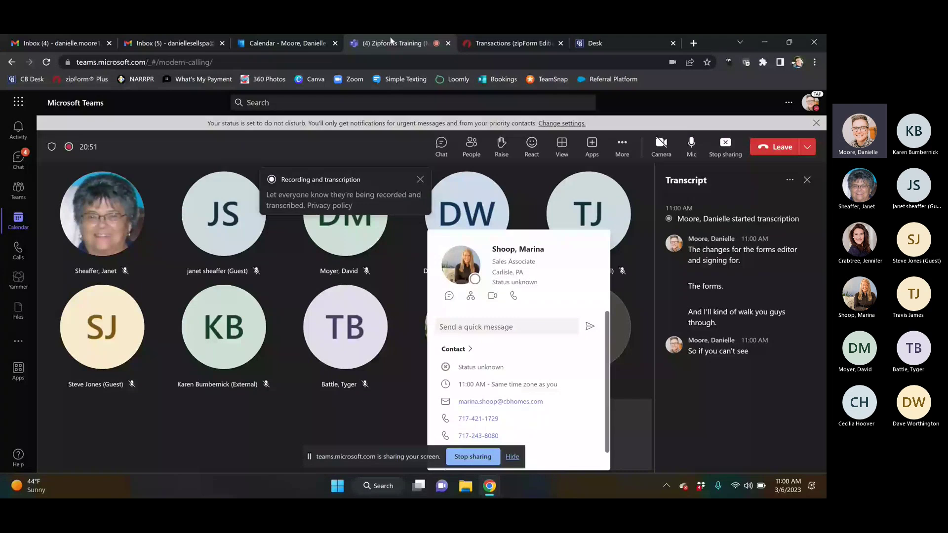
click(504, 44)
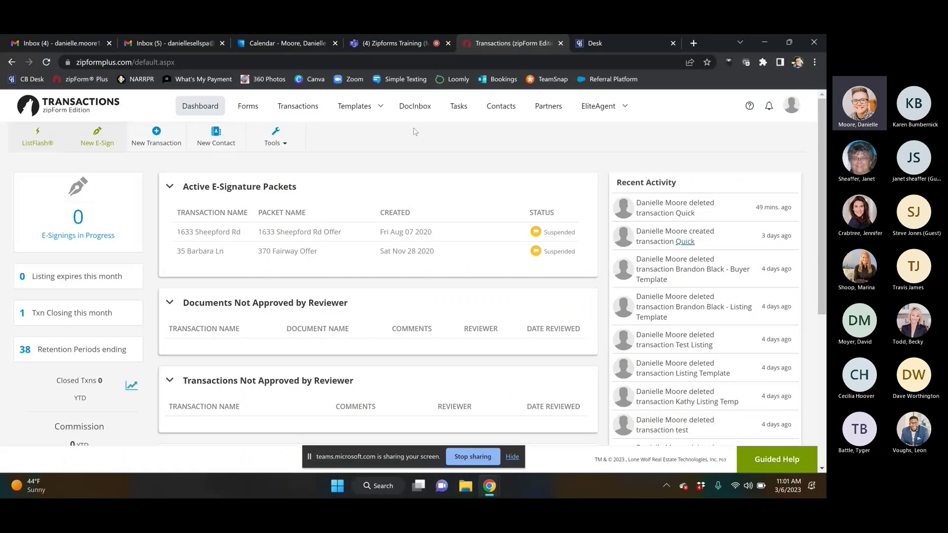
Step: Dismiss the Open in Forms Editor prompt and start a New Transaction from the dashboard
click(246, 109)
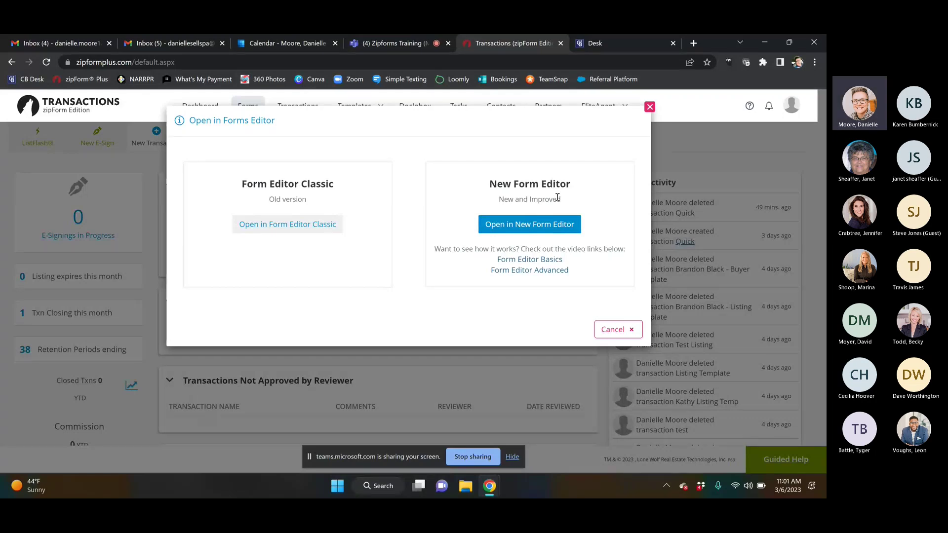
click(649, 108)
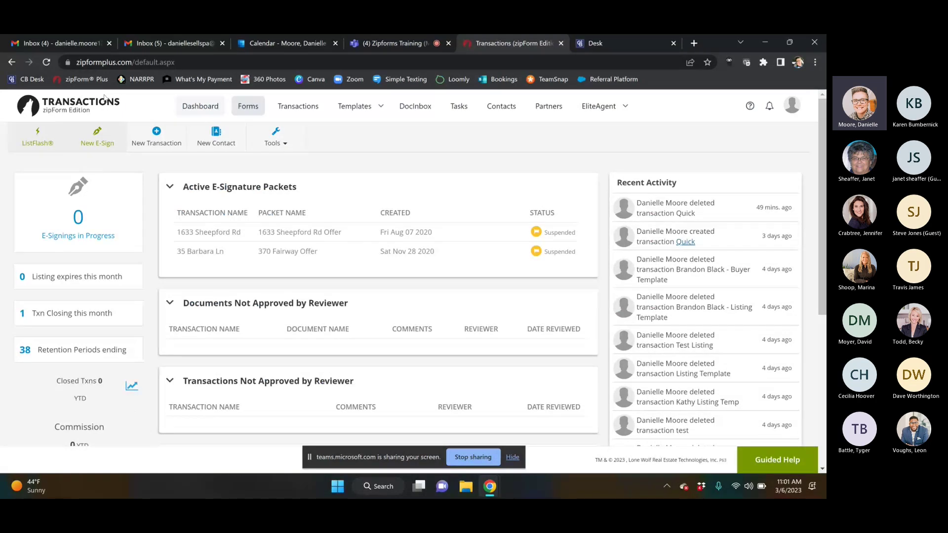
click(157, 131)
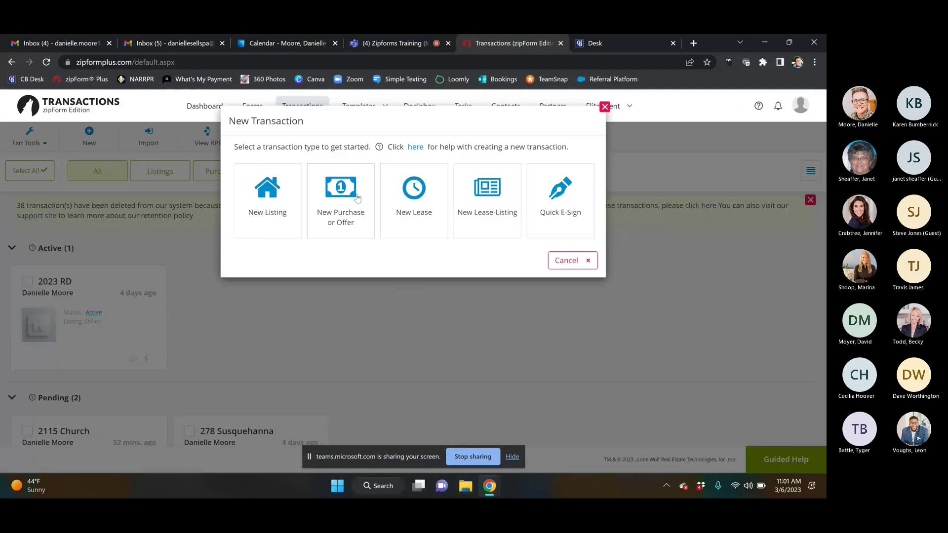
Step: Create a New Purchase or Offer transaction named 'Test' in the Residential category
click(357, 197)
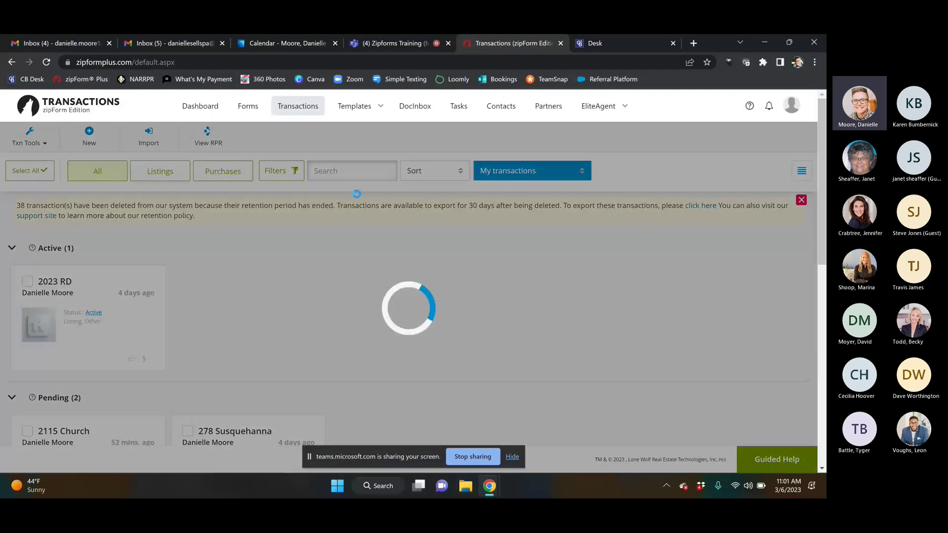
text(Test)
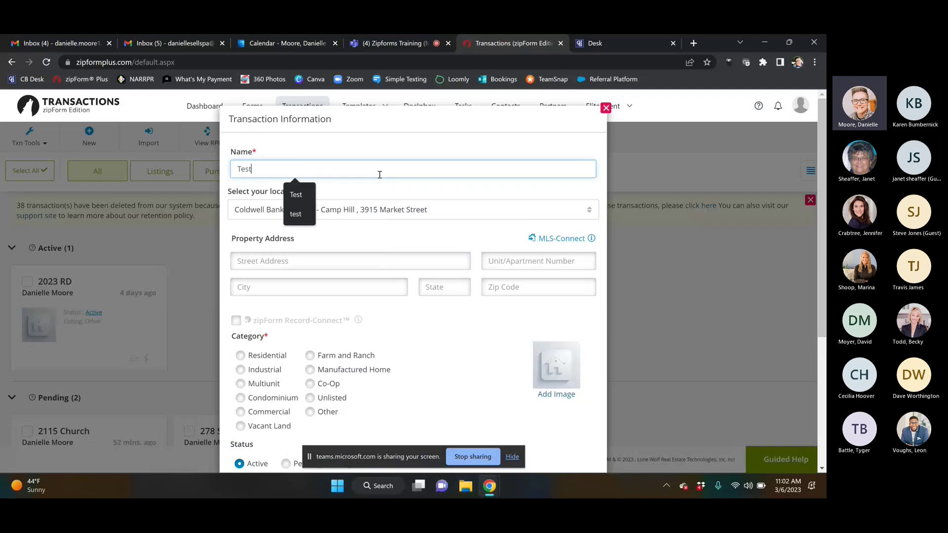
click(241, 355)
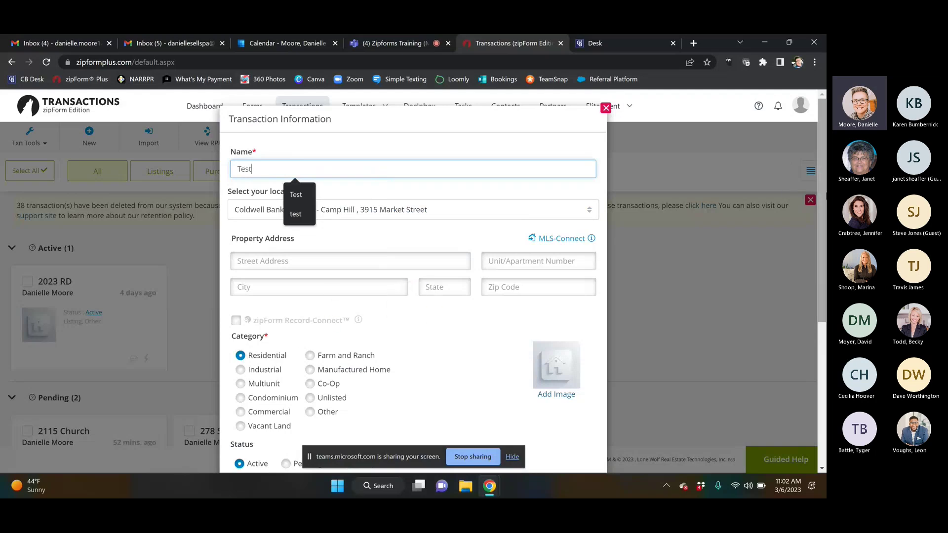
scroll(822, 199, down, 5)
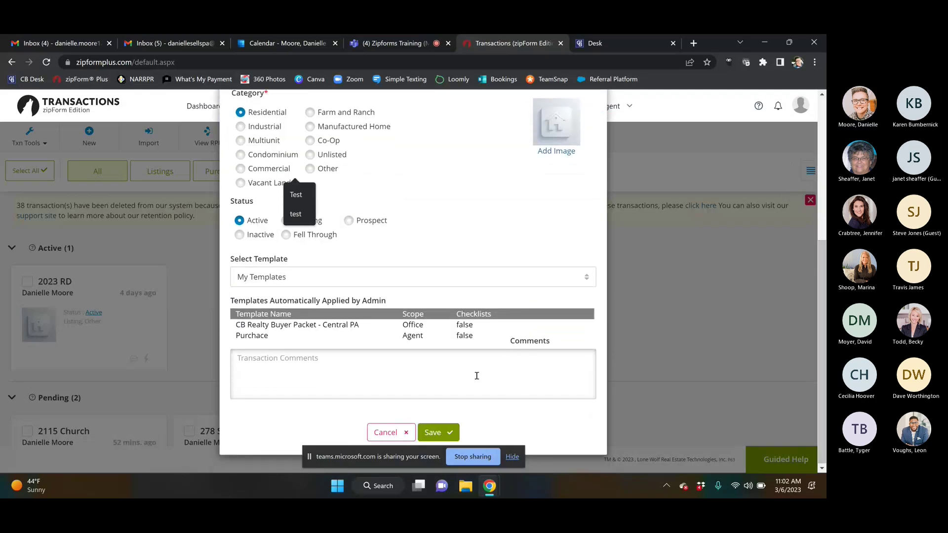
scroll(823, 297, up, 2)
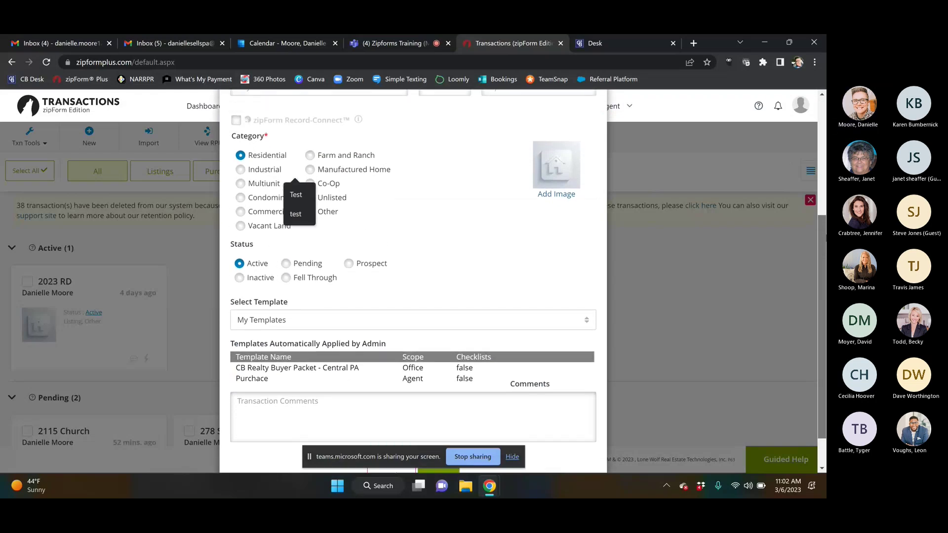
scroll(822, 296, up, 3)
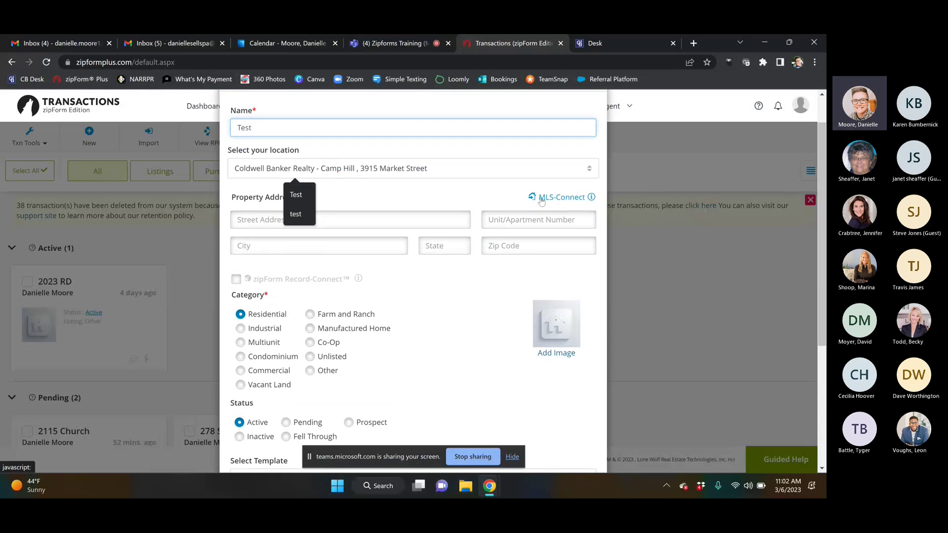
Step: Import MLS listing pada2020294 with its property photo into the Test transaction
click(540, 198)
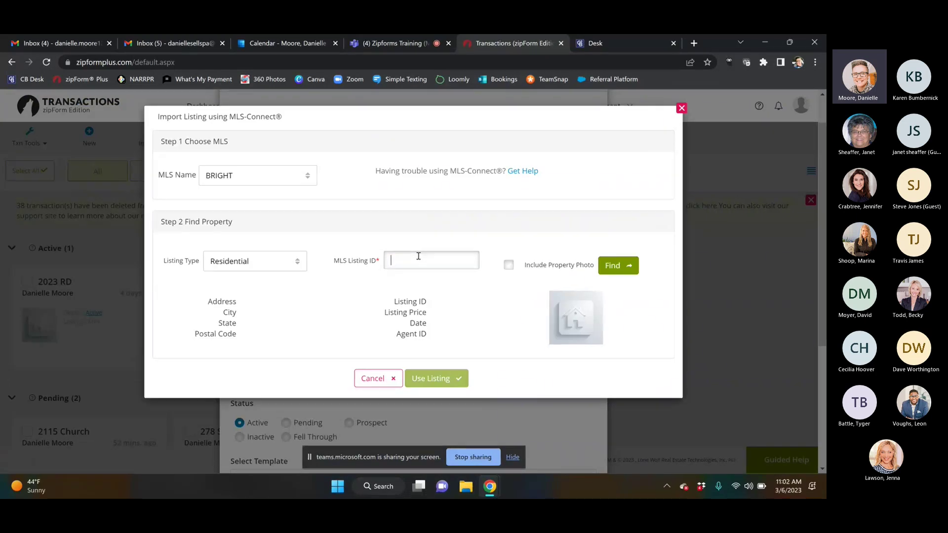
click(418, 256)
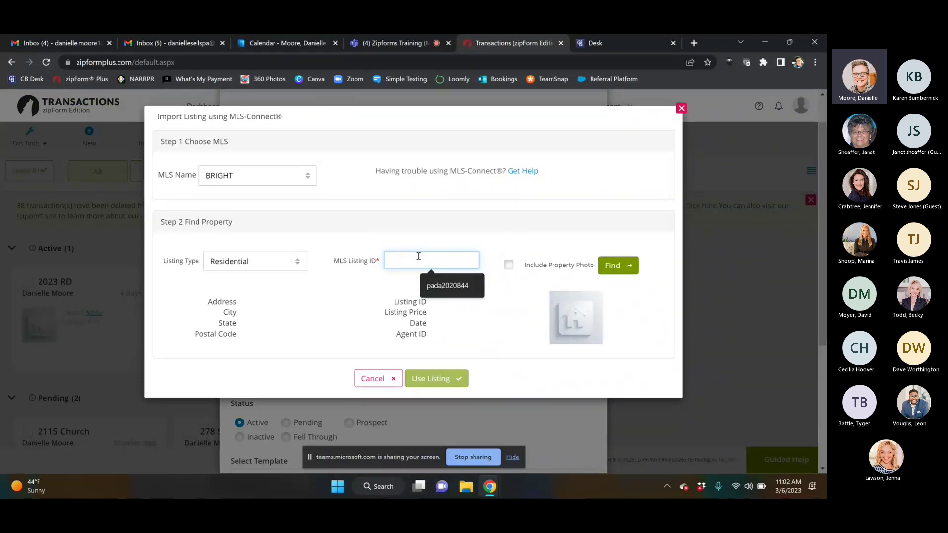
text(pad)
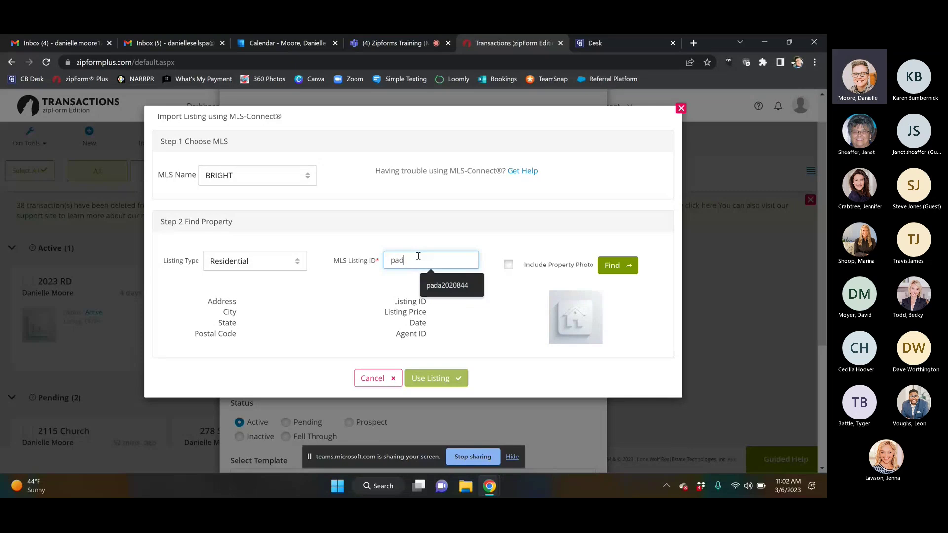
text(a2020294)
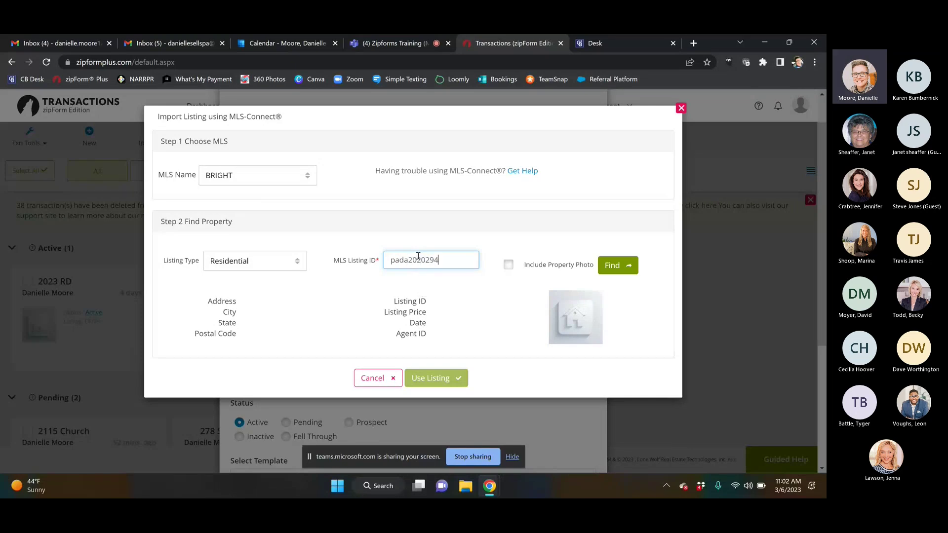
click(509, 265)
click(618, 270)
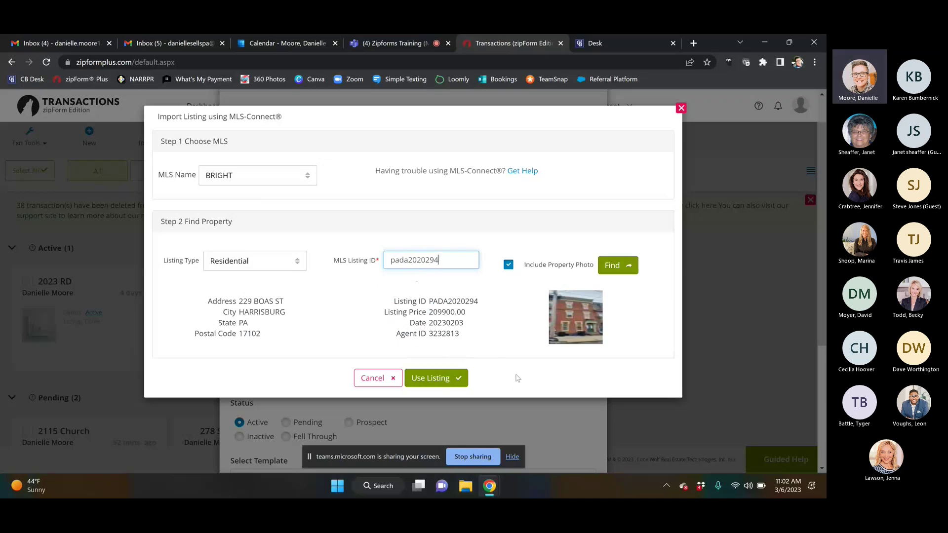
click(448, 383)
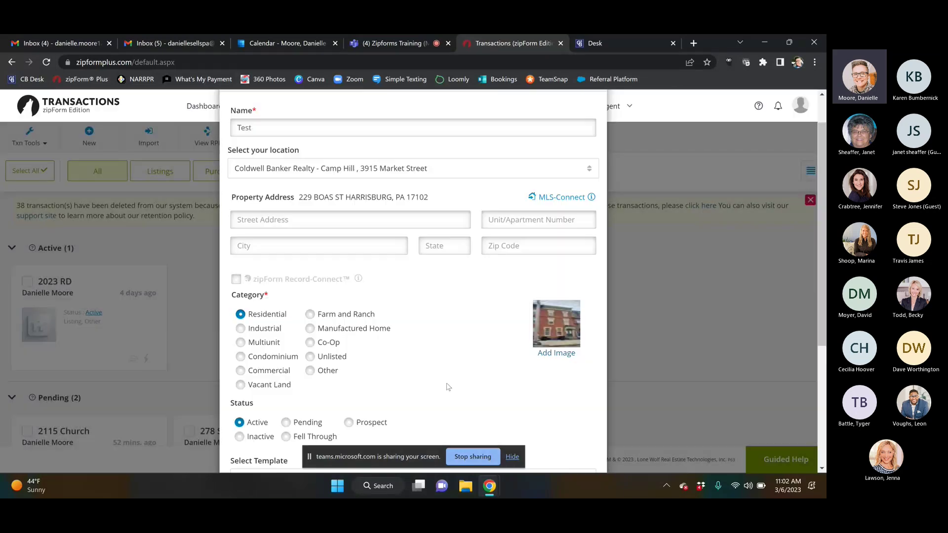
Step: Save the Test transaction from the bottom of the Transaction Information dialog
drag(821, 220, 823, 340)
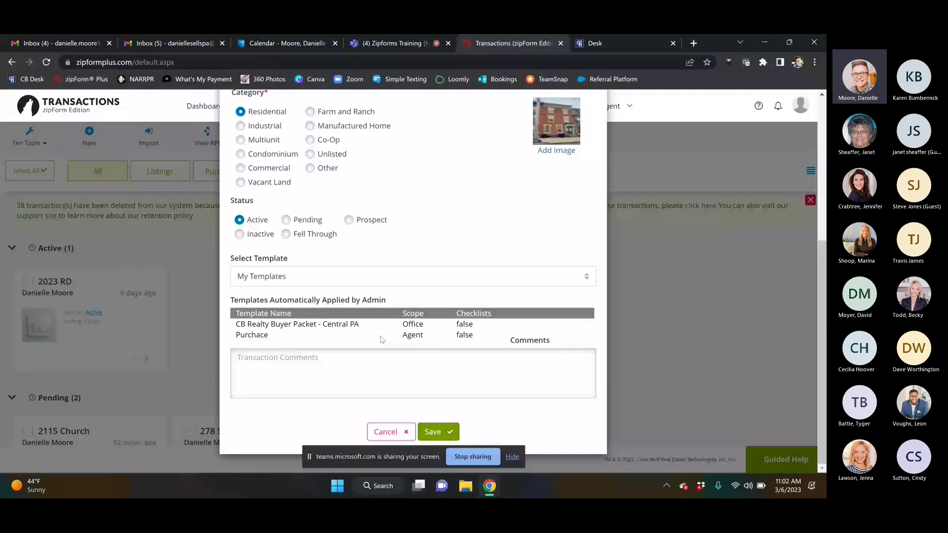
click(442, 439)
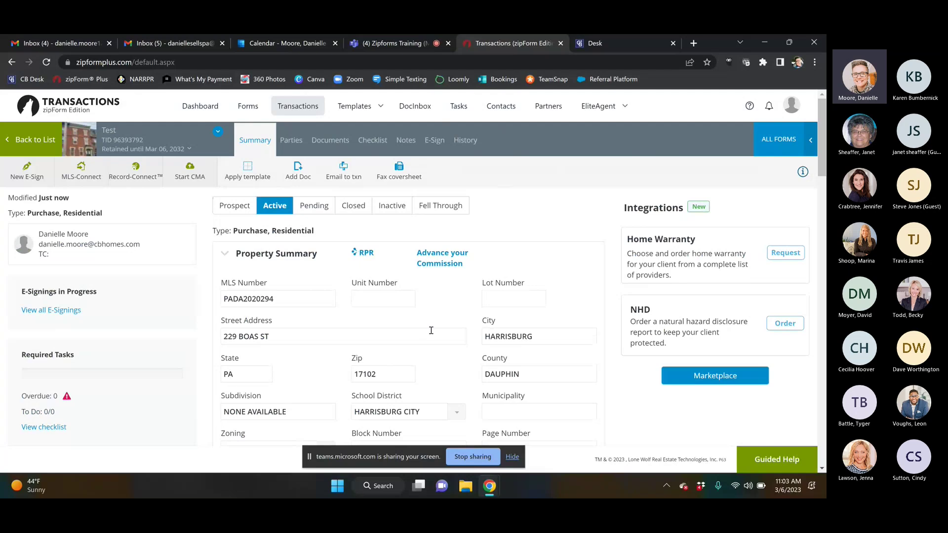
Step: On the Parties tab, add Buyer One with the buyer's first name, last name and e-mail, and save
click(292, 141)
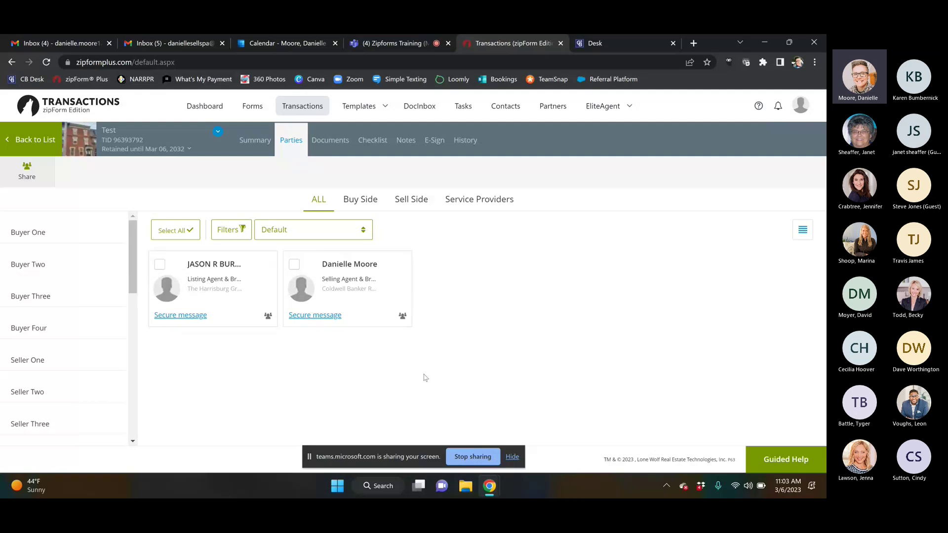
click(37, 234)
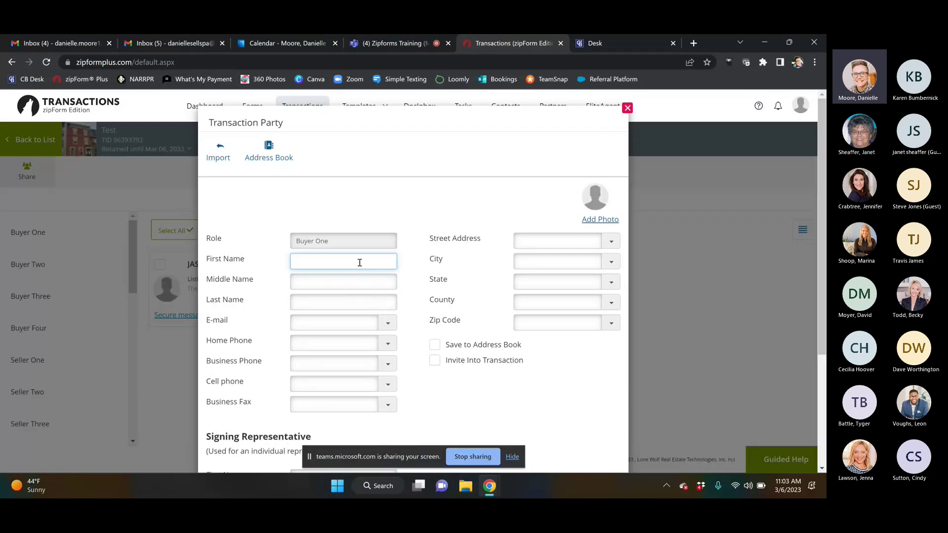
key(Tab)
key(Tab)
key(Tab)
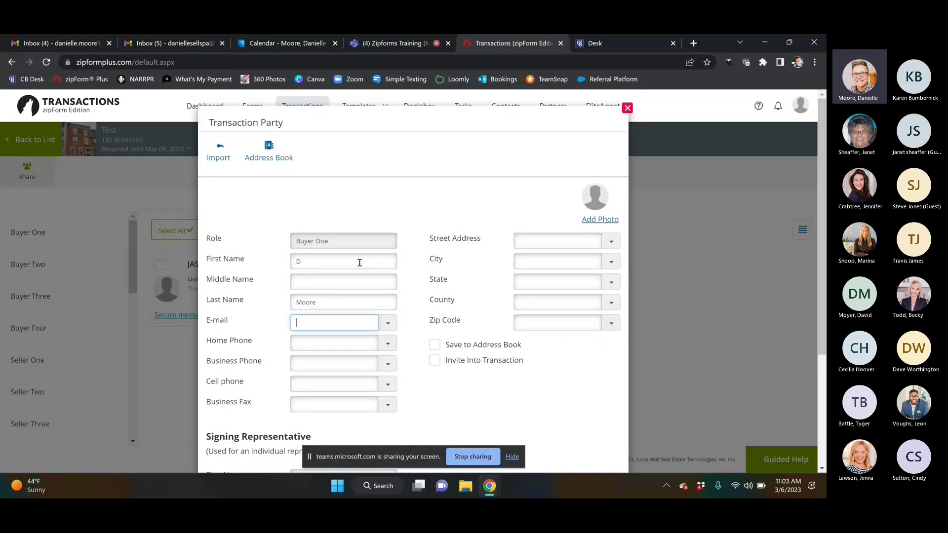
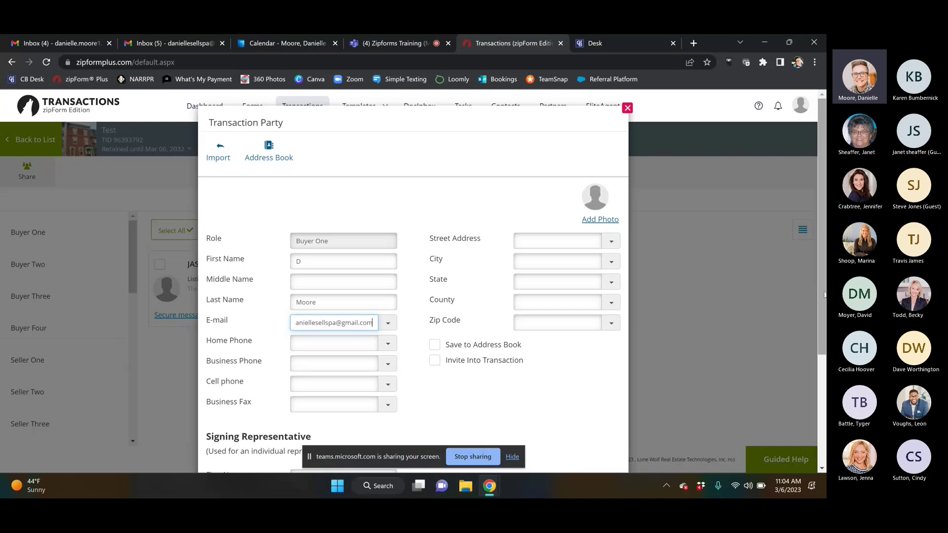
scroll(756, 374, down, 3)
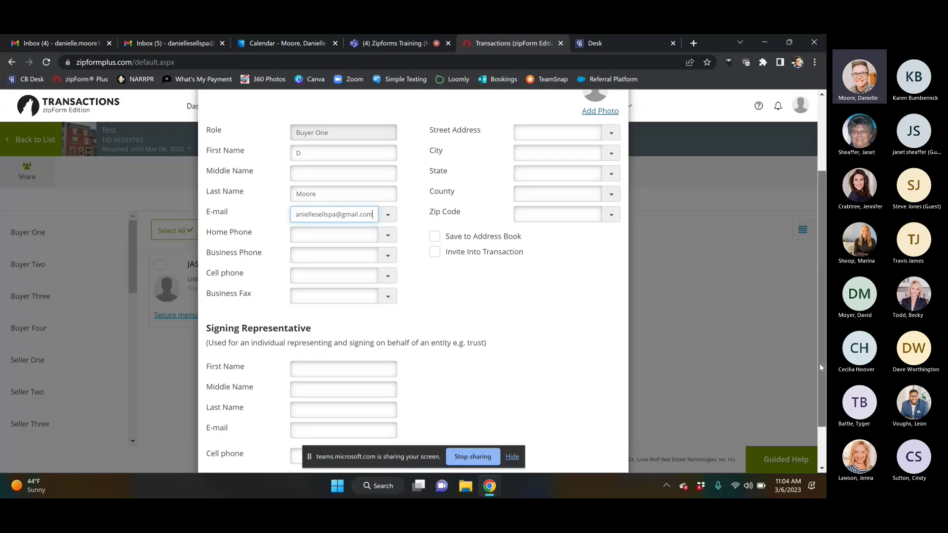
scroll(821, 366, down, 1)
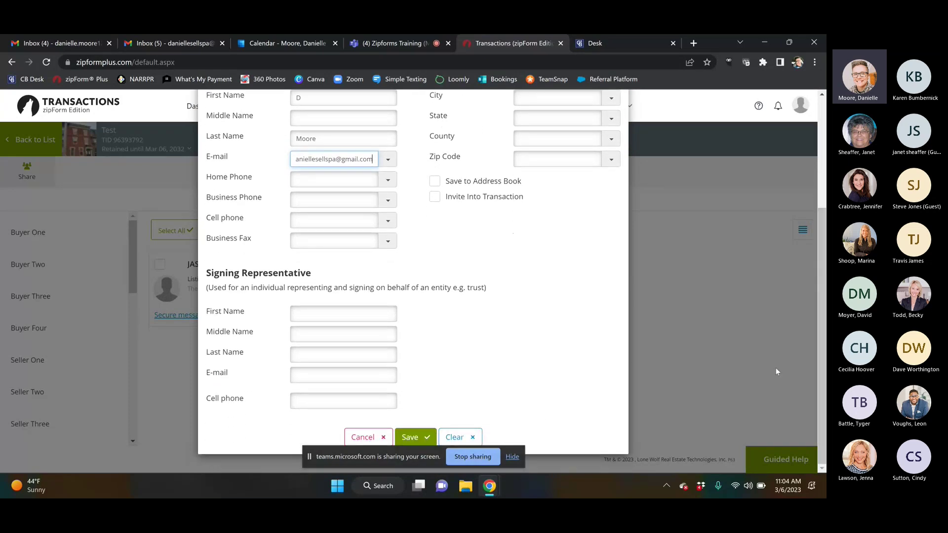
click(417, 436)
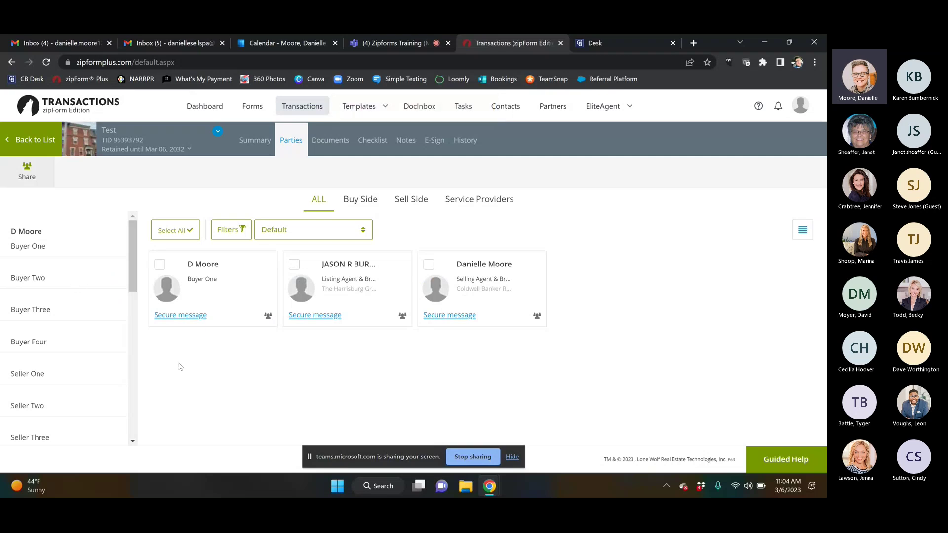
Step: Add Buyer Two with the buyer's first name, last name and e-mail, and save the party
click(58, 280)
click(312, 261)
text(D)
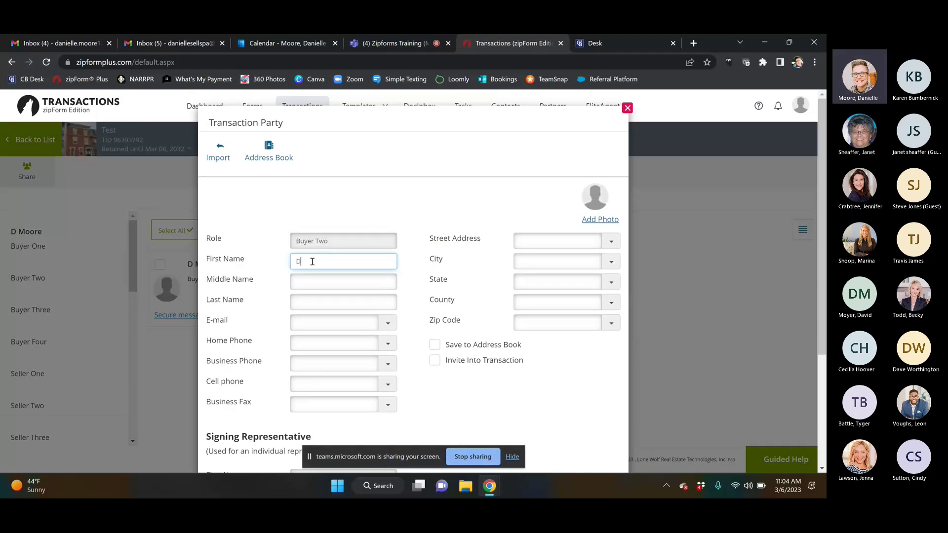
text(2)
key(Tab)
key(Tab)
text(M)
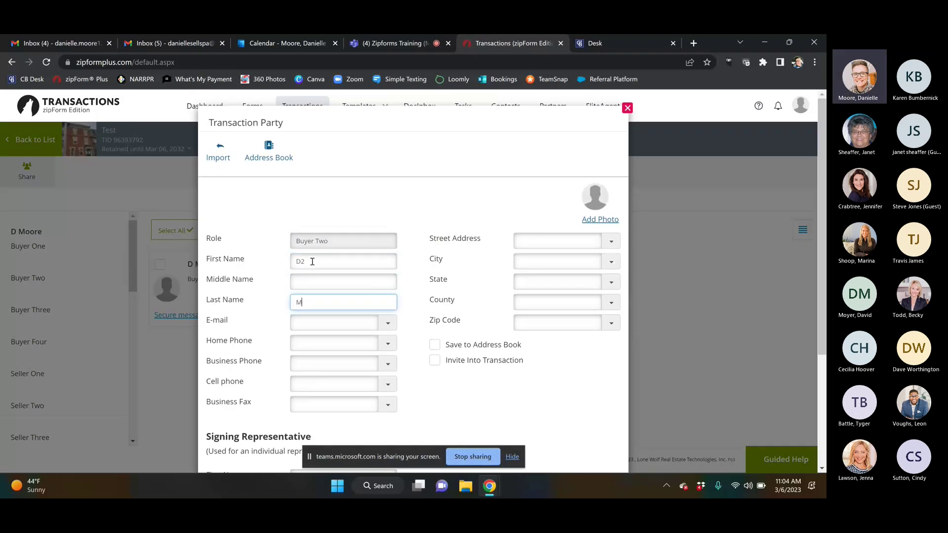
click(317, 323)
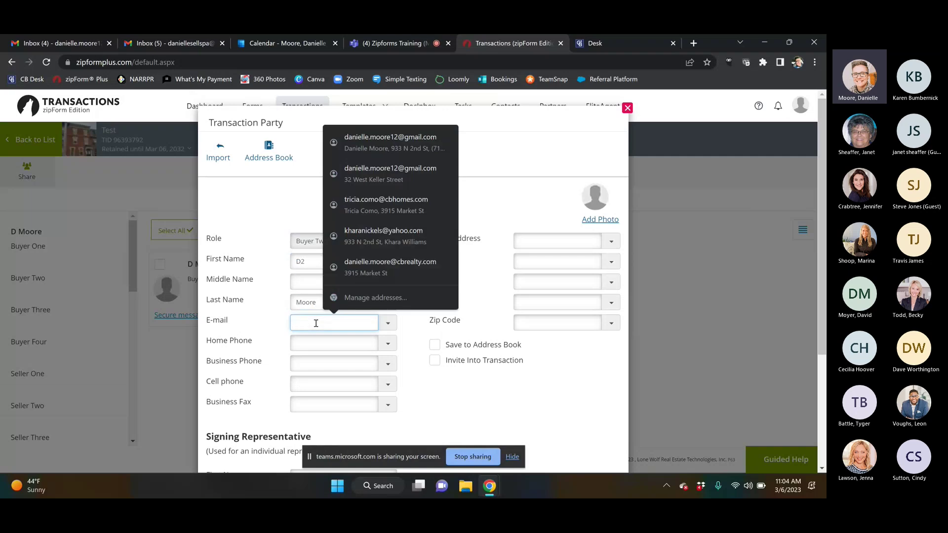
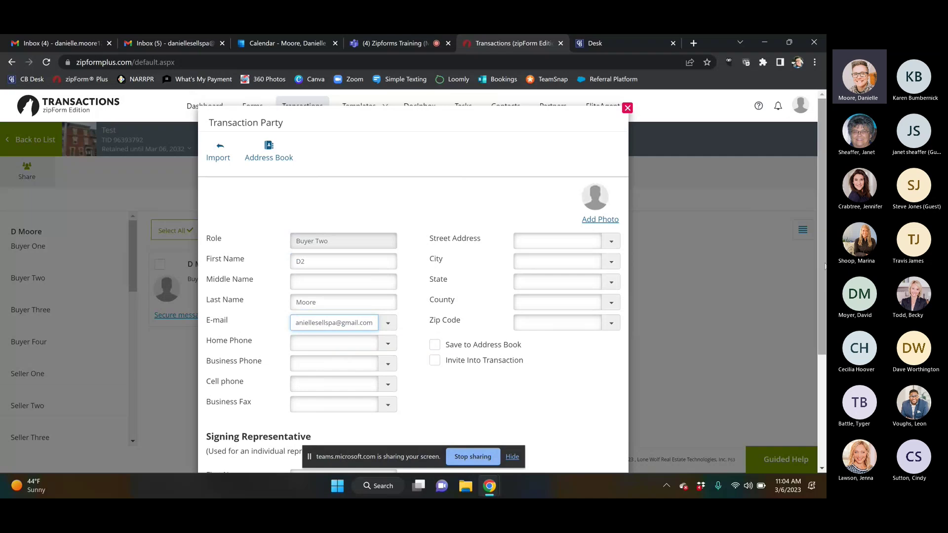
scroll(822, 303, down, 3)
click(414, 437)
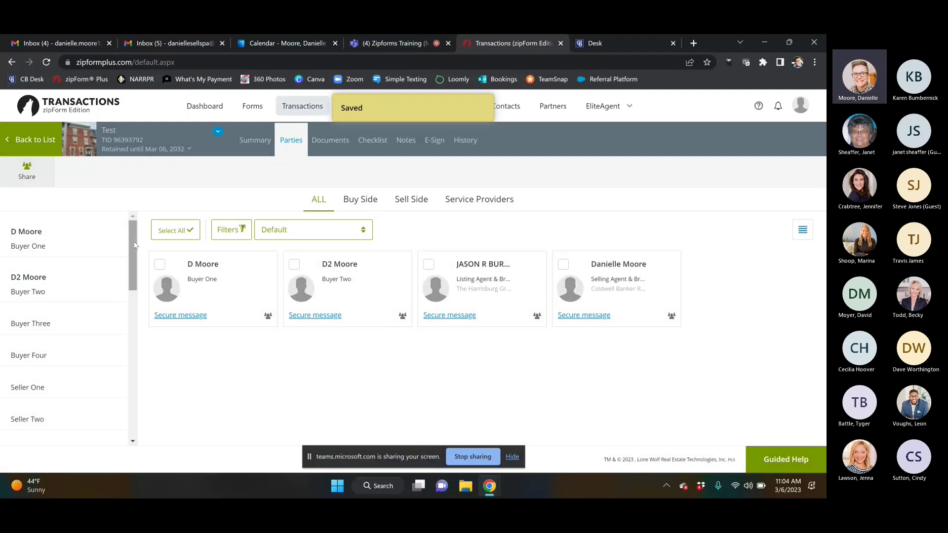
drag(134, 245, 132, 269)
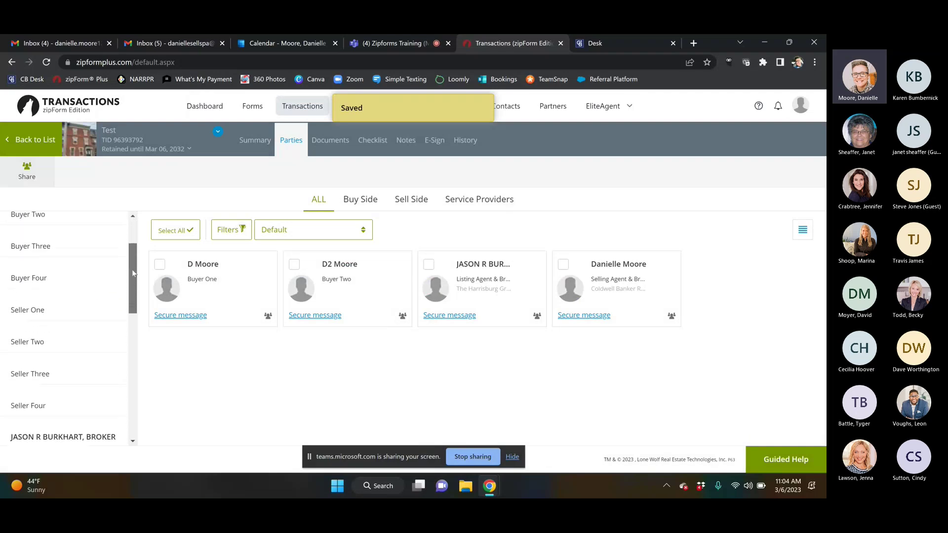
Step: Add Seller One with the seller's name filled in and save the party
click(47, 307)
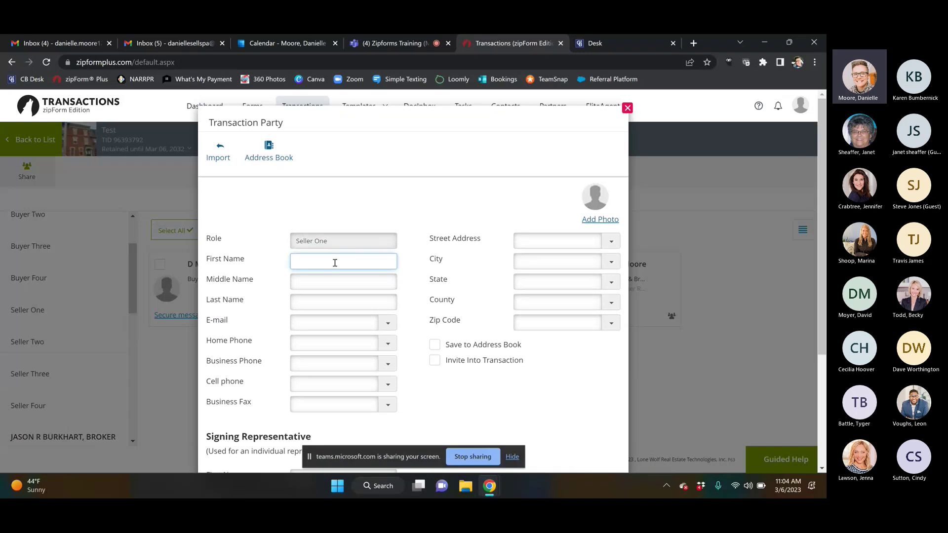
key(Tab)
key(Tab)
text(Sm)
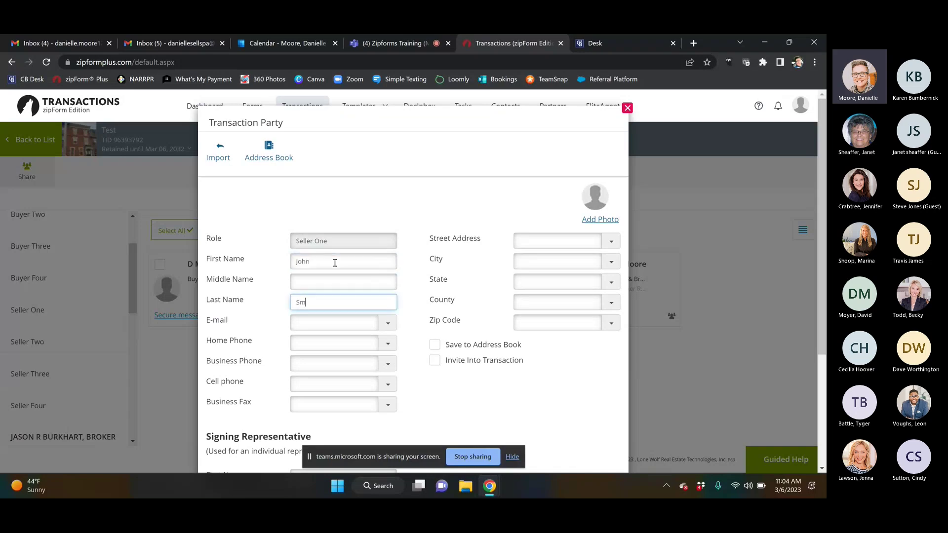
text(ith)
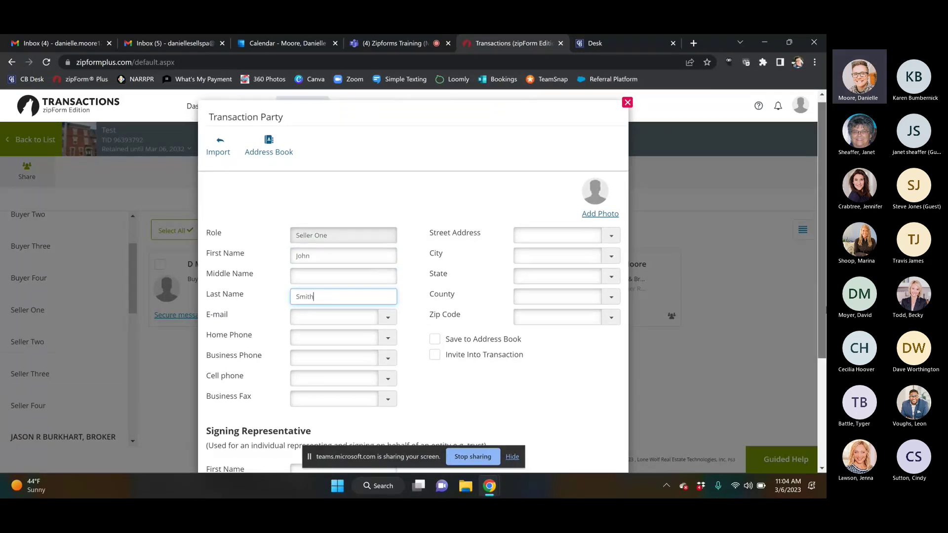
scroll(466, 374, down, 3)
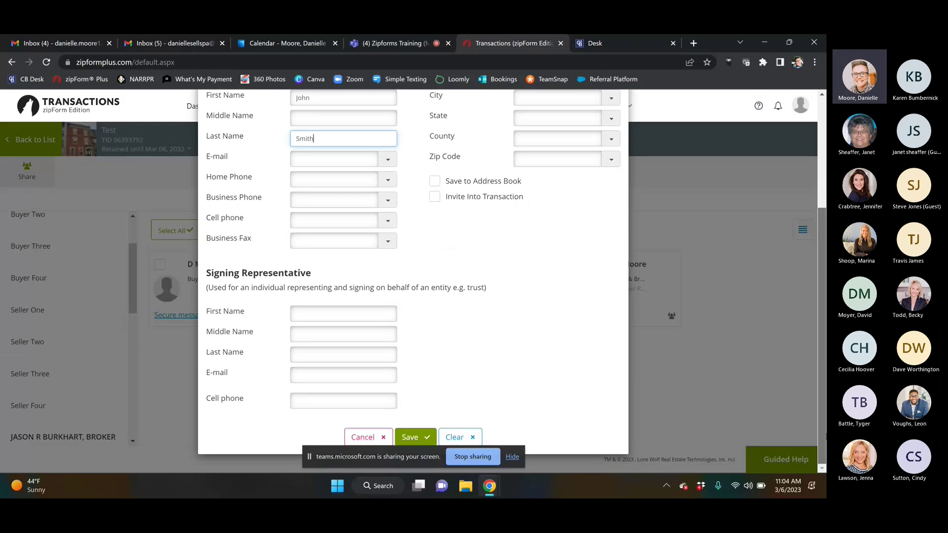
click(414, 438)
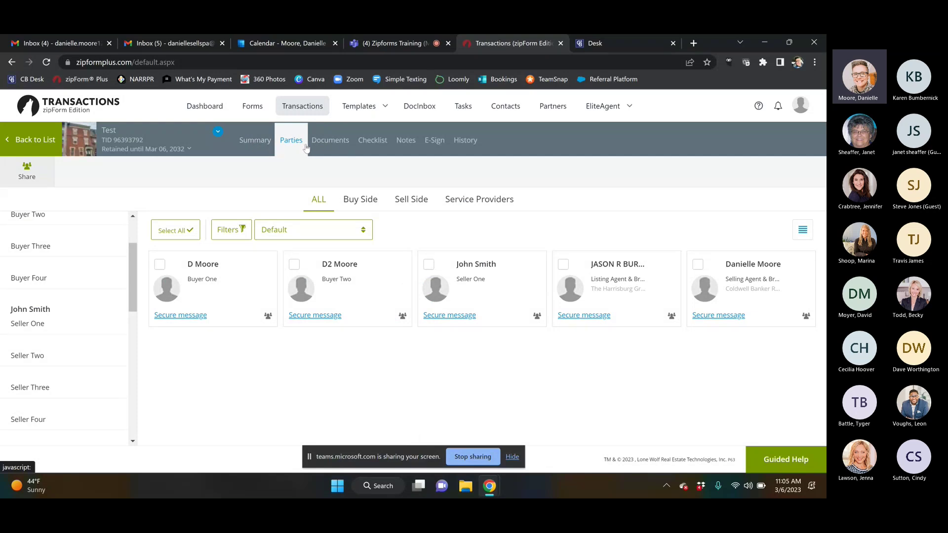
Step: In the transaction's Documents, select the Standard Agreement For The Sale Of Real Estate
click(328, 141)
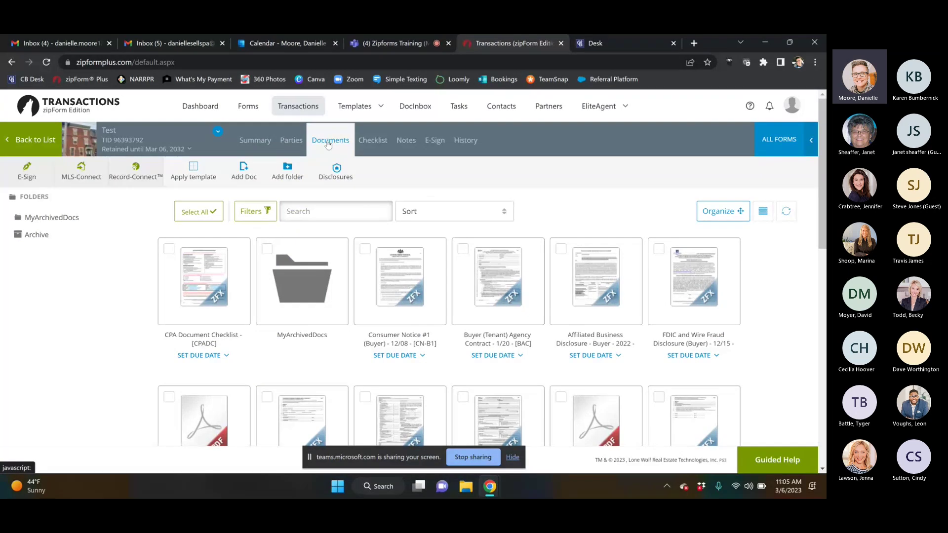
scroll(329, 144, down, 2)
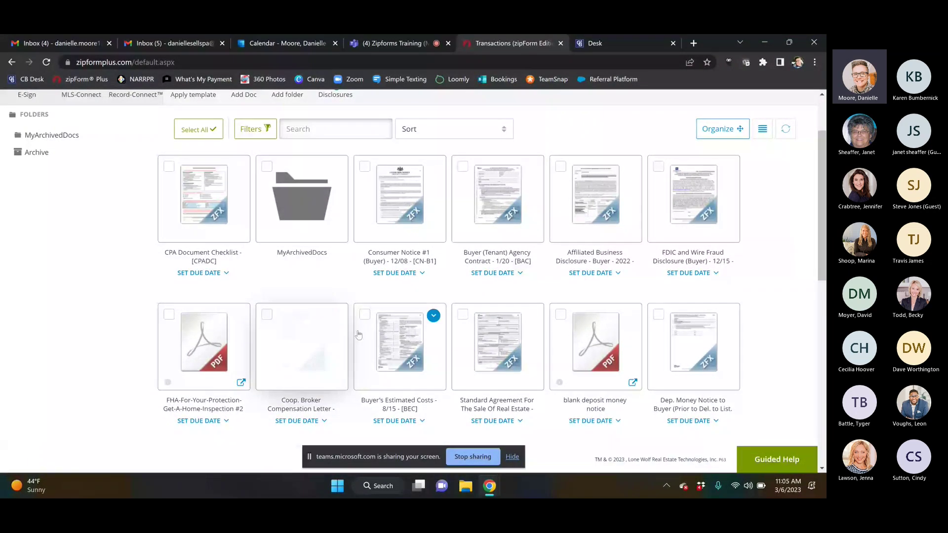
click(480, 344)
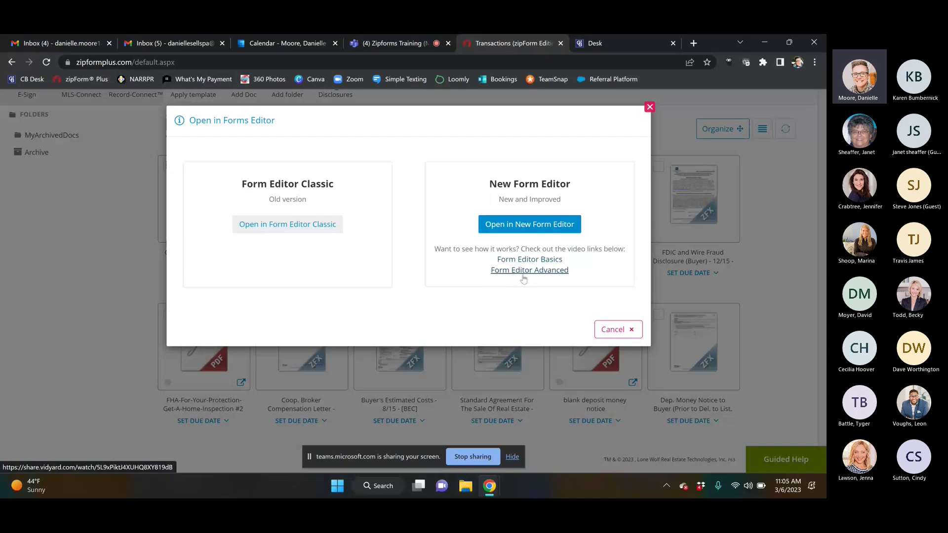
Step: Open the Standard Agreement in the New Form Editor
click(519, 228)
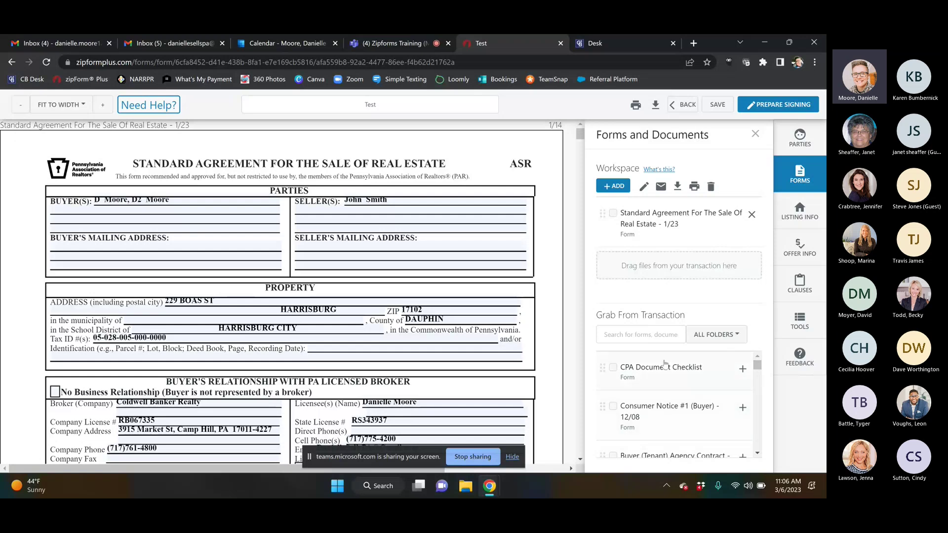
Step: Add Consumer Notice #1 (Buyer) and the Price Escalation Addendum from the Grab From Transaction list
click(743, 409)
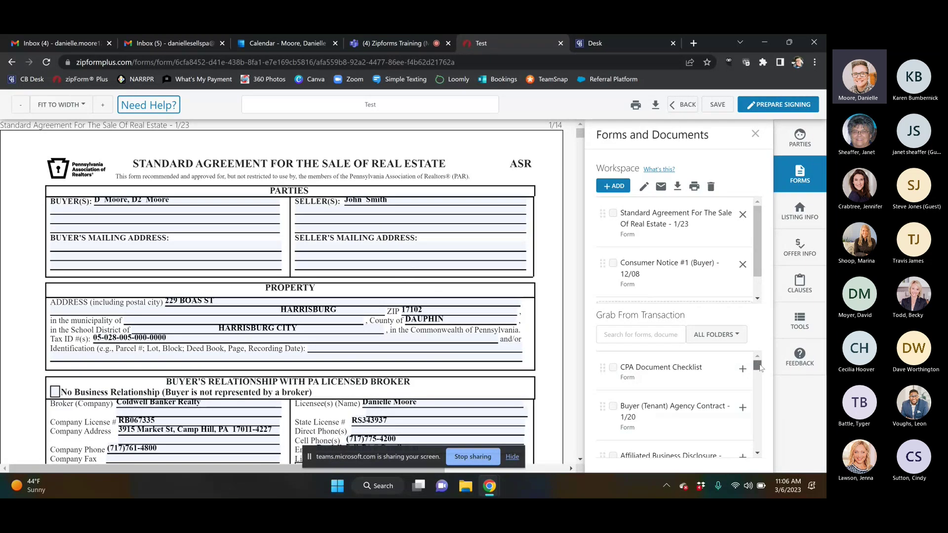
drag(757, 366, 761, 372)
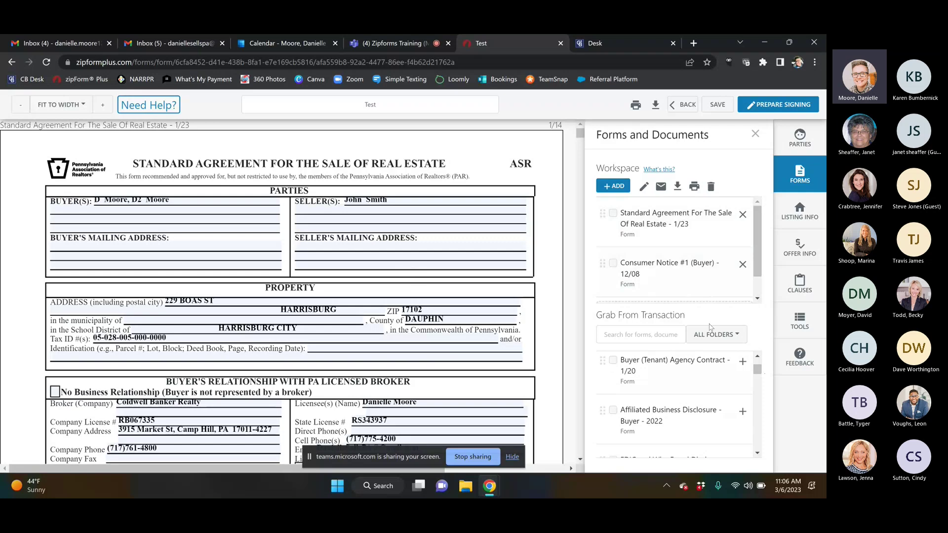
click(758, 453)
click(758, 454)
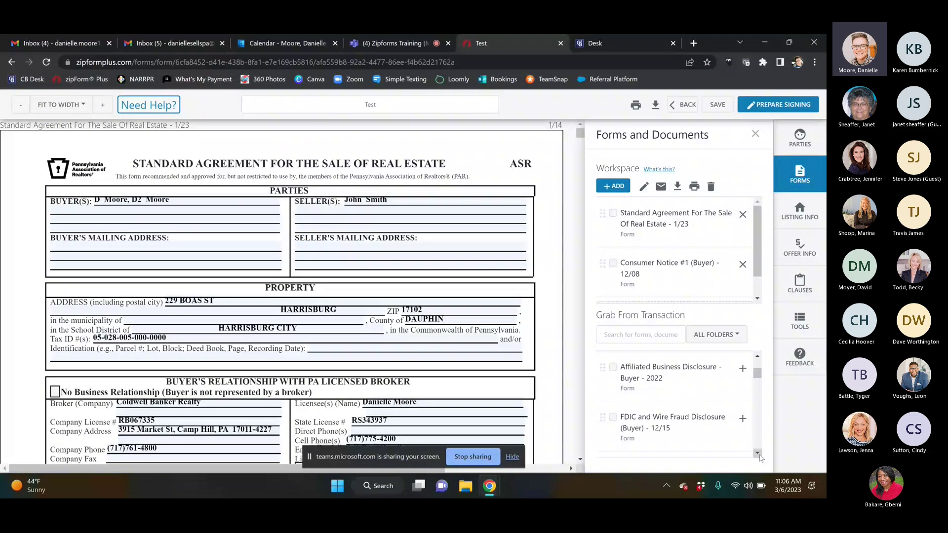
click(758, 454)
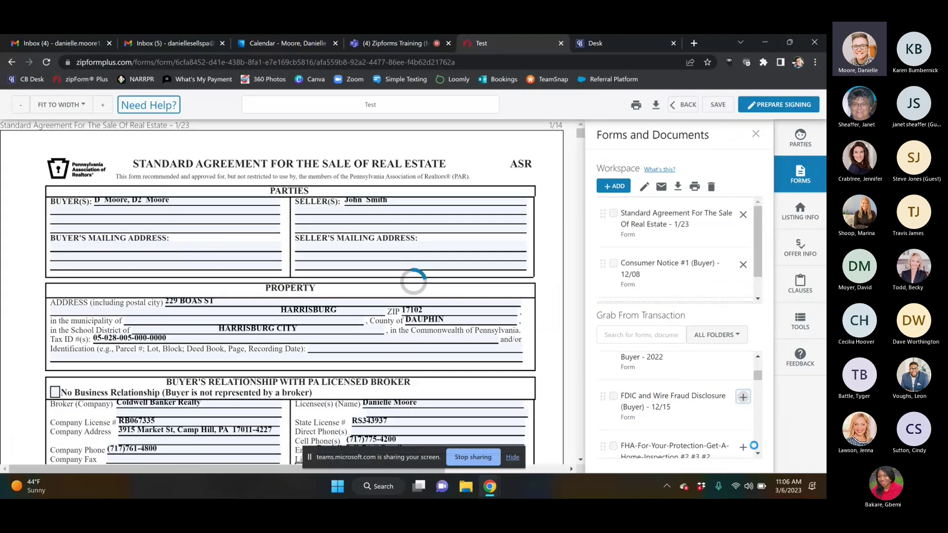
click(758, 453)
click(759, 453)
click(758, 453)
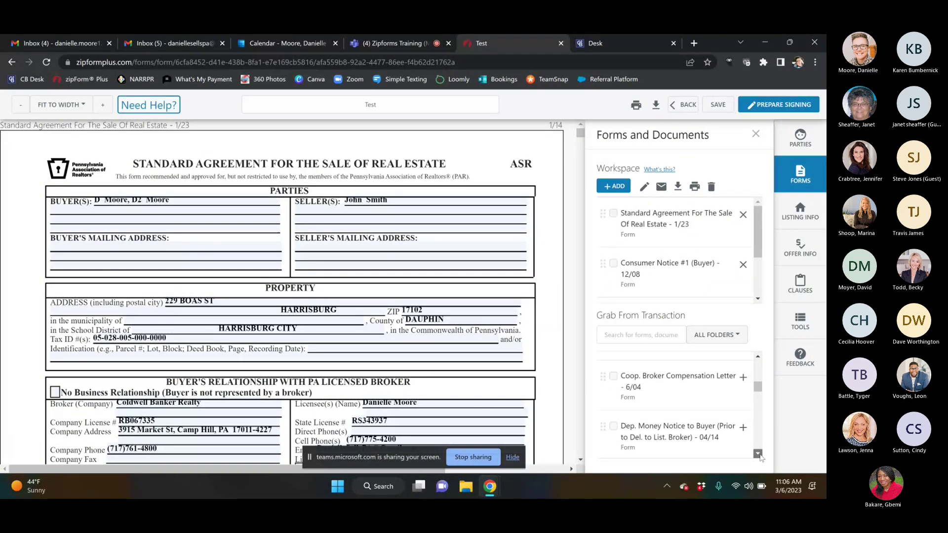
click(759, 454)
click(759, 454)
click(758, 453)
click(759, 453)
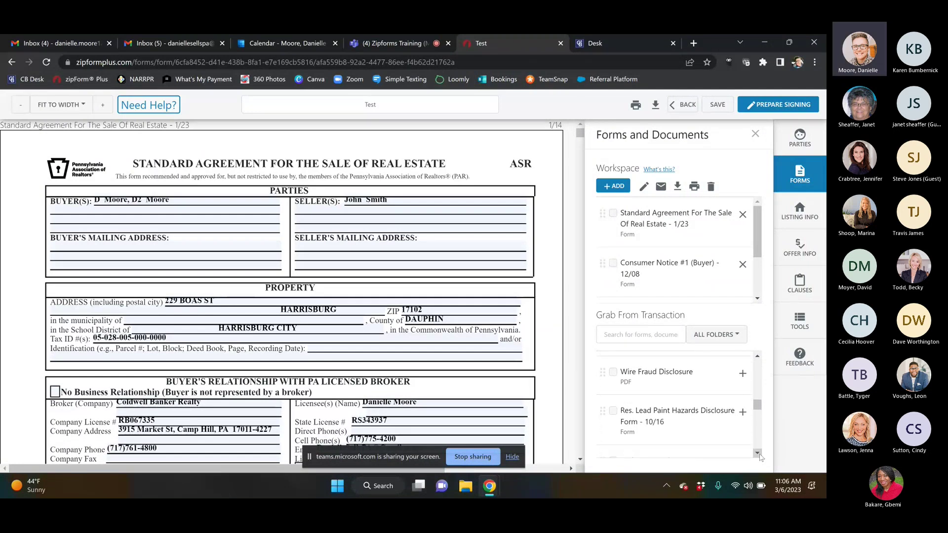
click(759, 454)
click(759, 454)
click(758, 453)
click(758, 453)
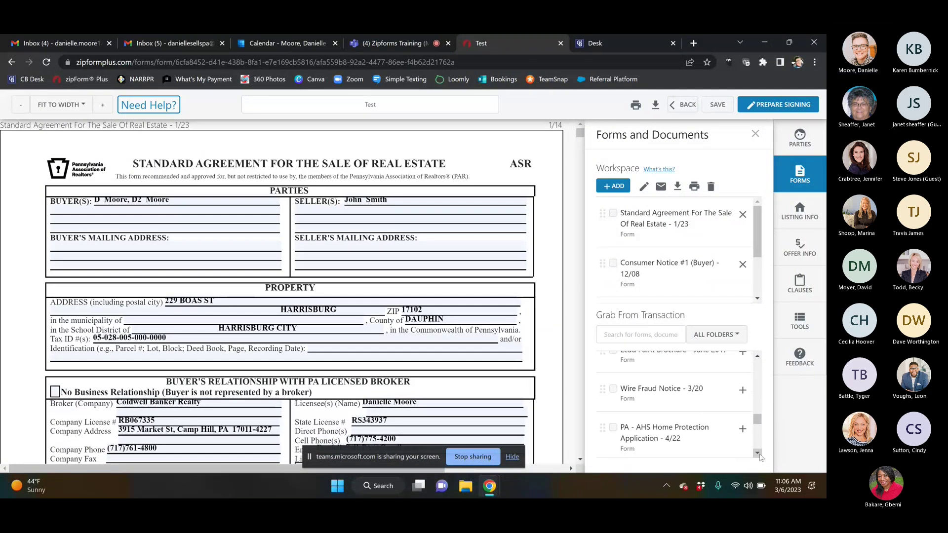
click(758, 453)
click(759, 454)
click(759, 454)
click(759, 454)
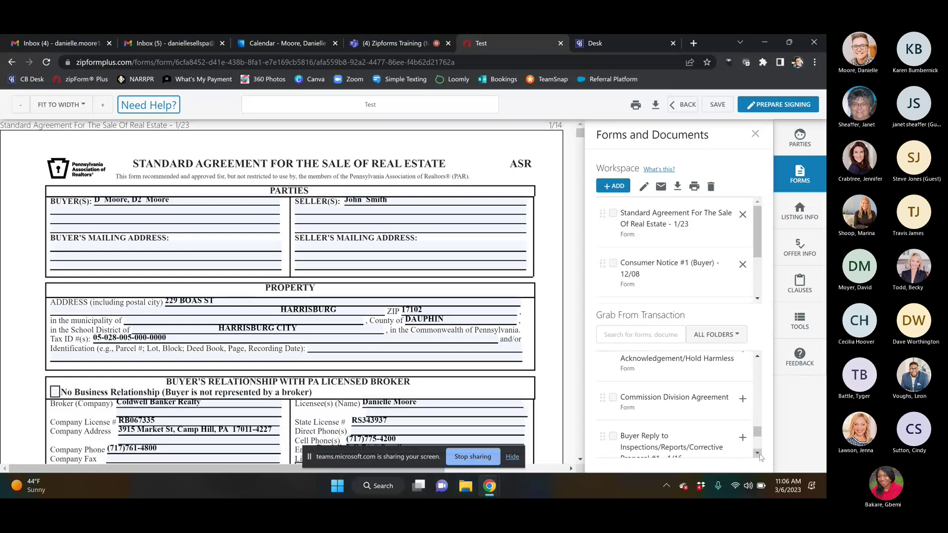
click(759, 453)
click(758, 453)
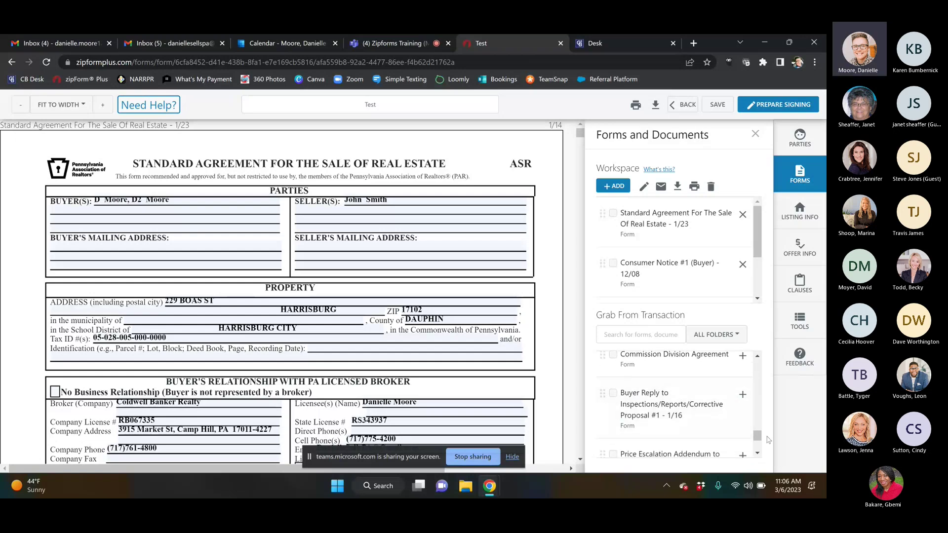
click(742, 455)
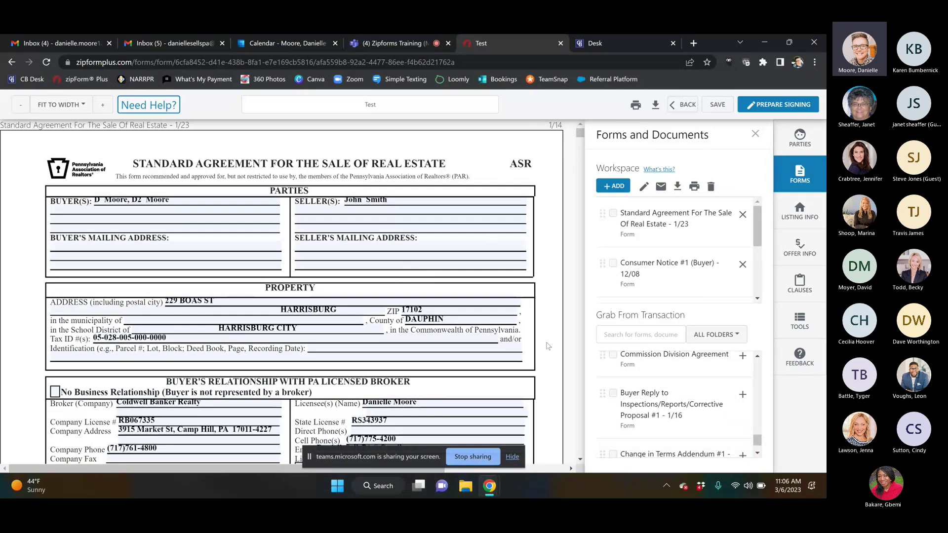
click(580, 460)
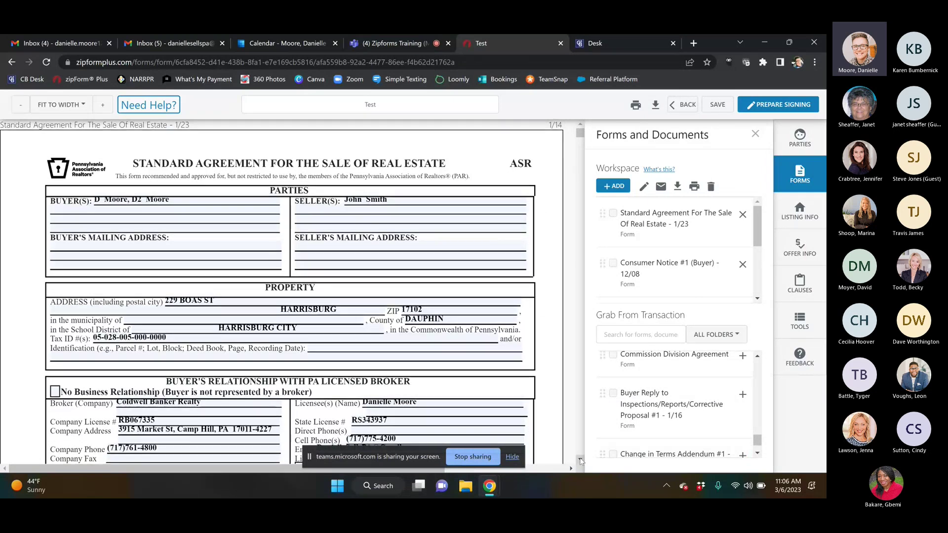
Step: Mark the seller's broker as Seller Agent only, with the licensee as designated seller agent
click(581, 460)
click(581, 459)
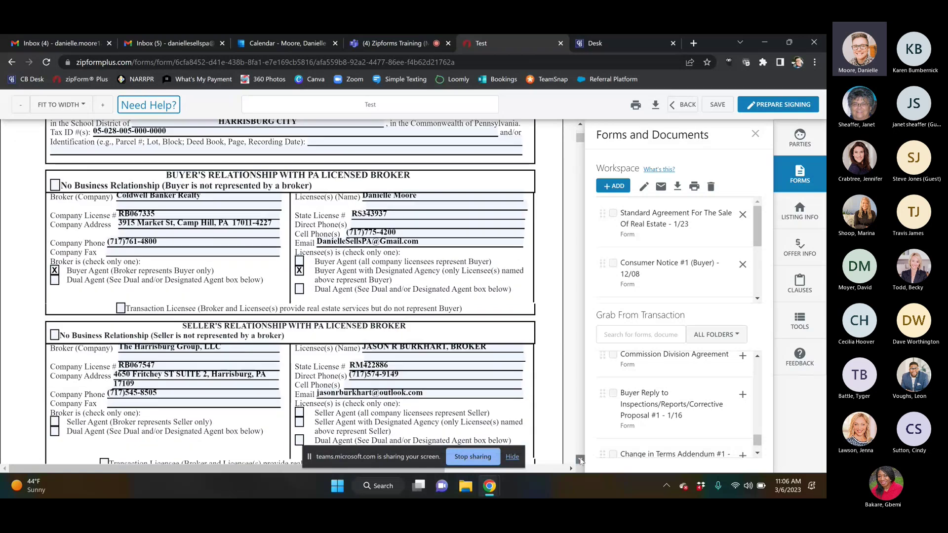
click(581, 460)
click(580, 460)
click(581, 460)
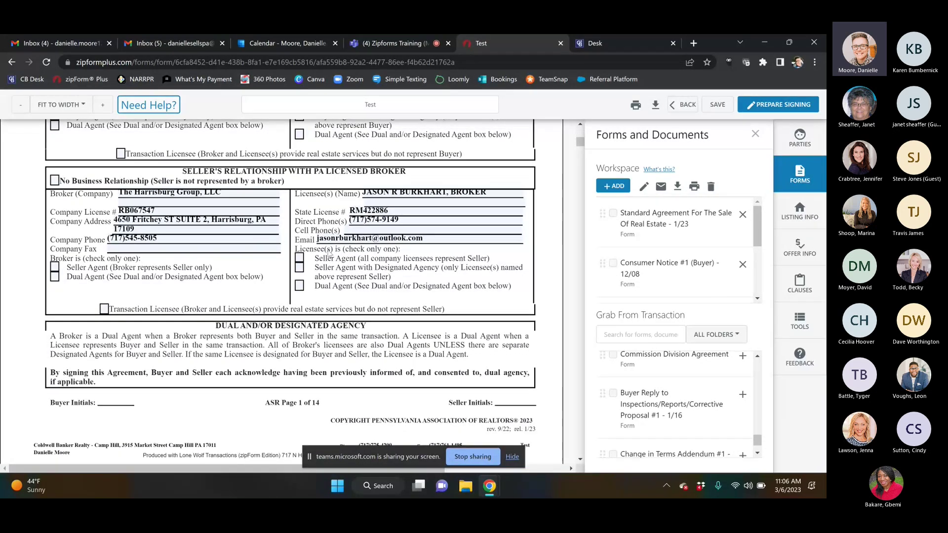
click(55, 269)
click(299, 268)
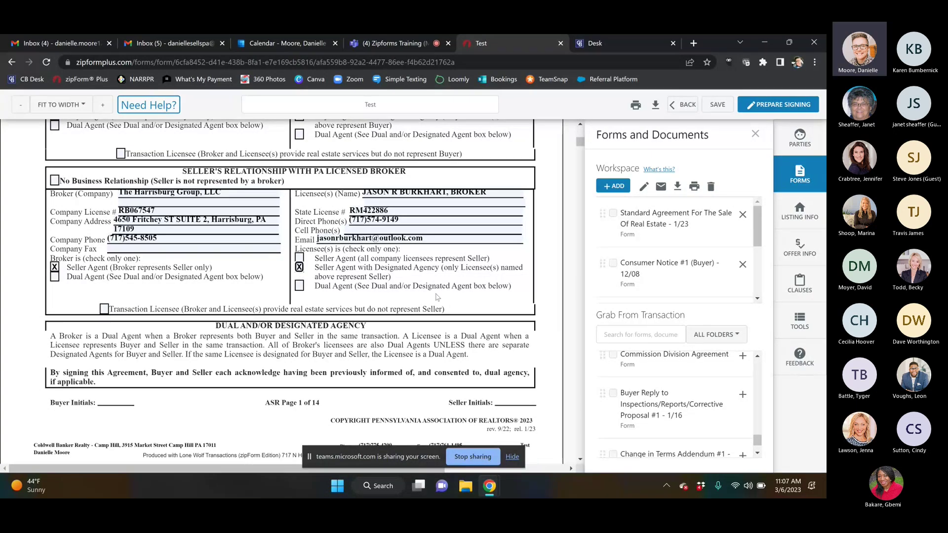
Step: Date the agreement March 6, 2023 and enter a 200,000.00 purchase price
click(580, 460)
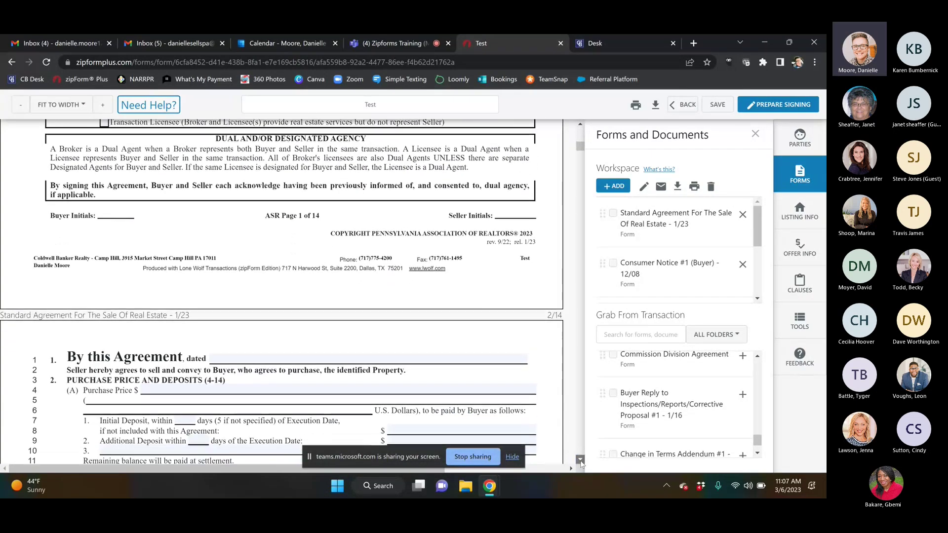
scroll(324, 233, down, 3)
click(328, 217)
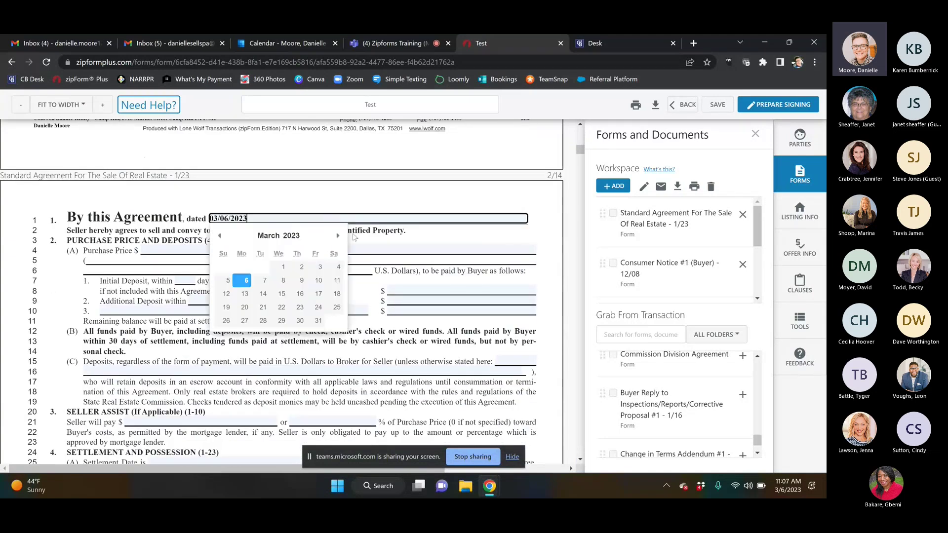
click(245, 281)
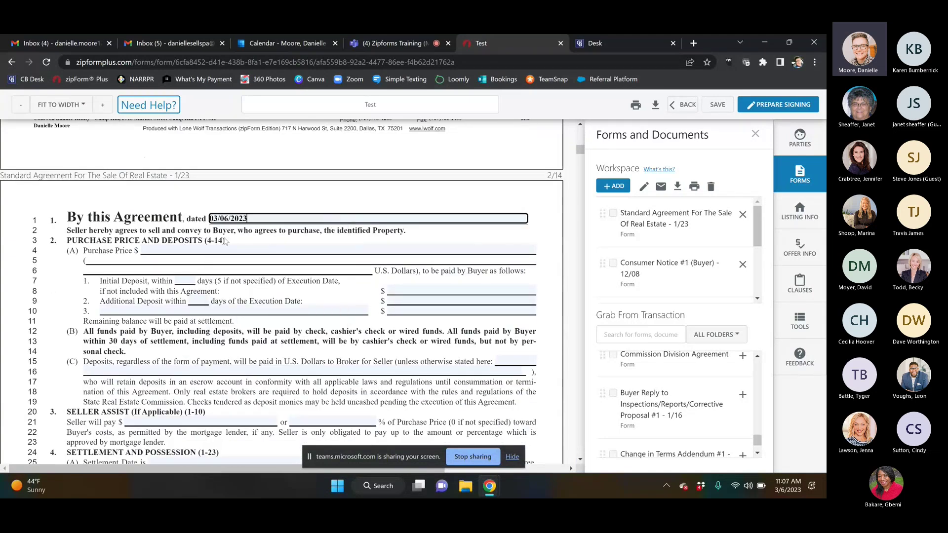
click(209, 247)
text(200000)
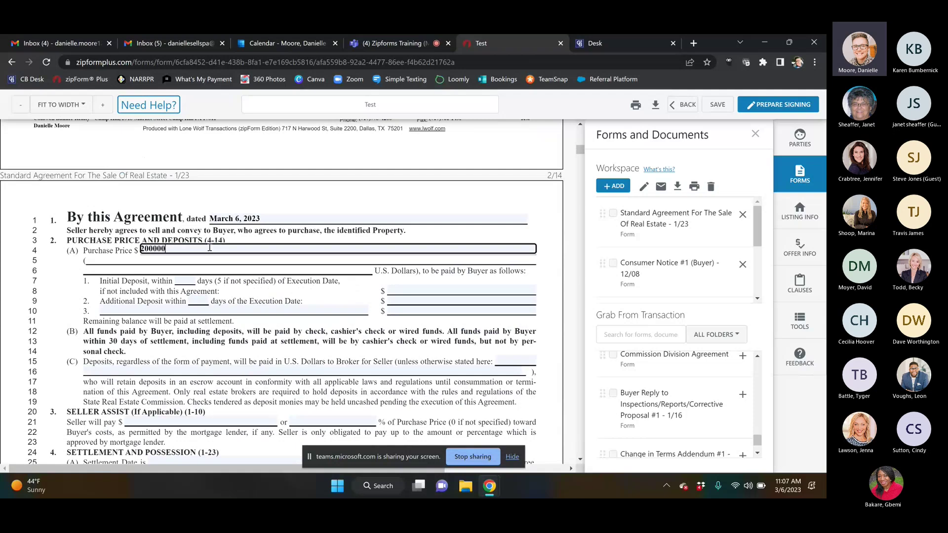
click(289, 300)
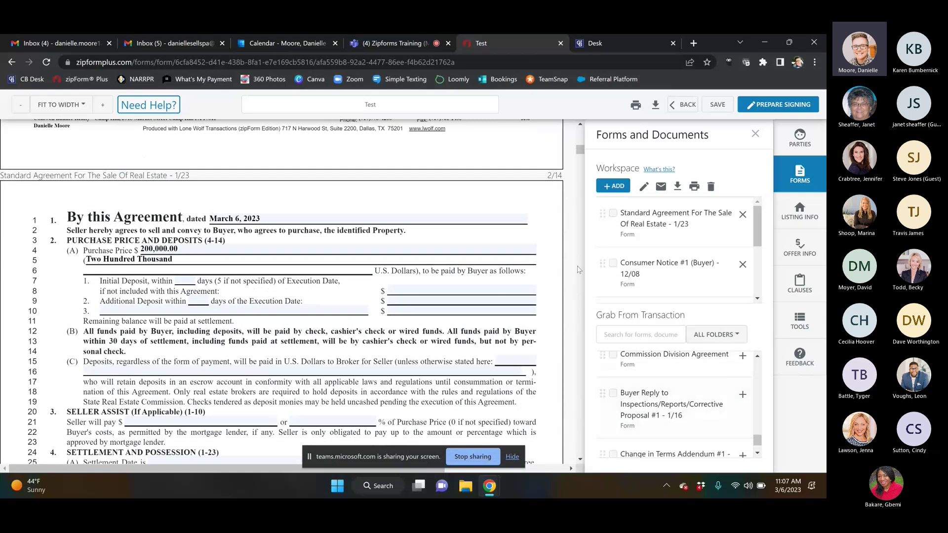
Step: Set the written acceptance date on line 52 to 03/07/2023
drag(581, 150, 579, 165)
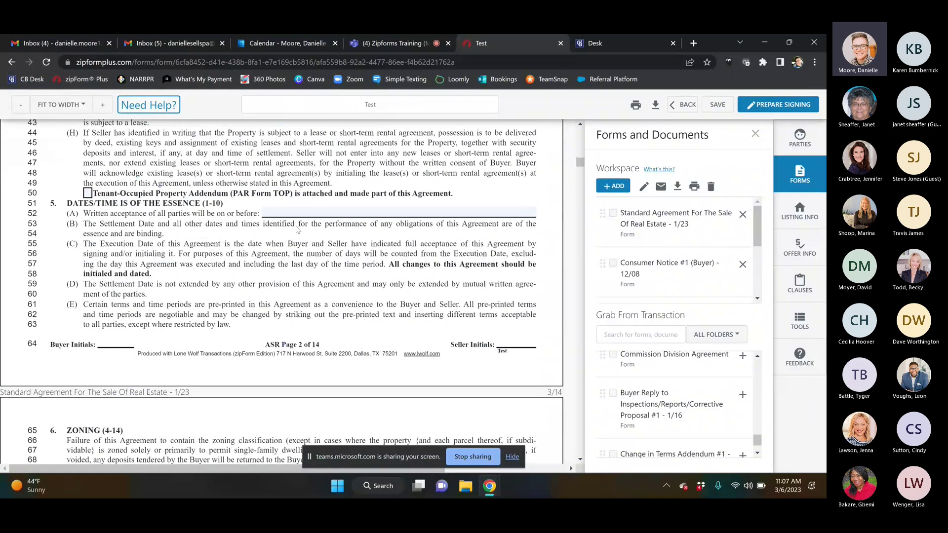
click(327, 212)
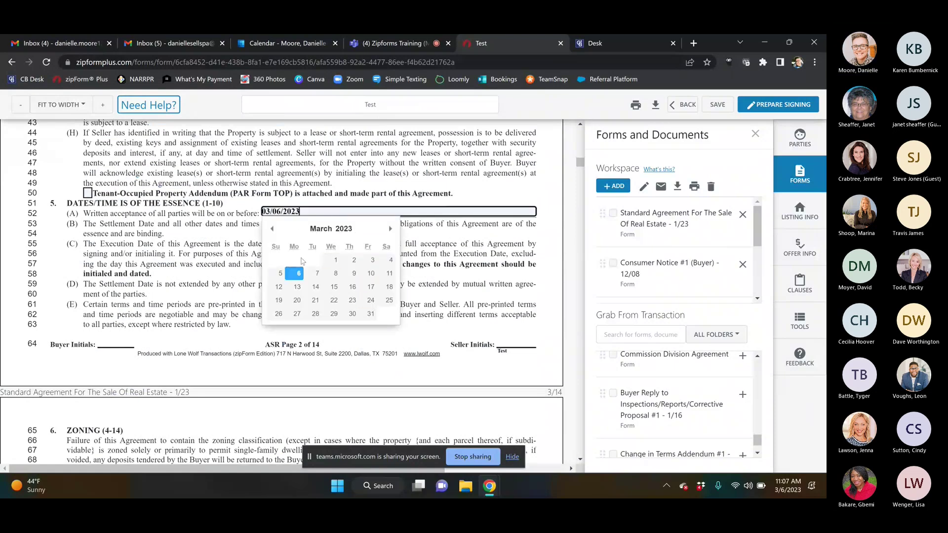
click(317, 273)
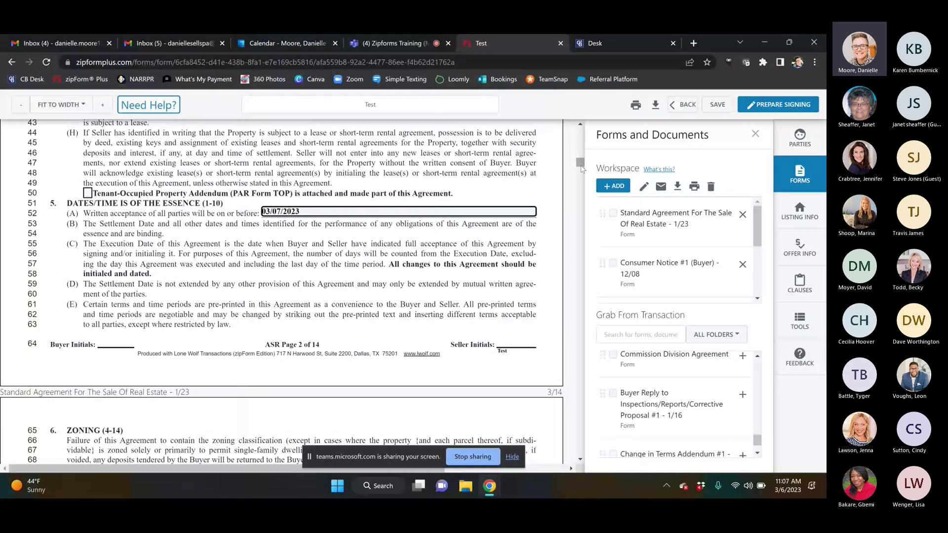
drag(582, 170, 581, 177)
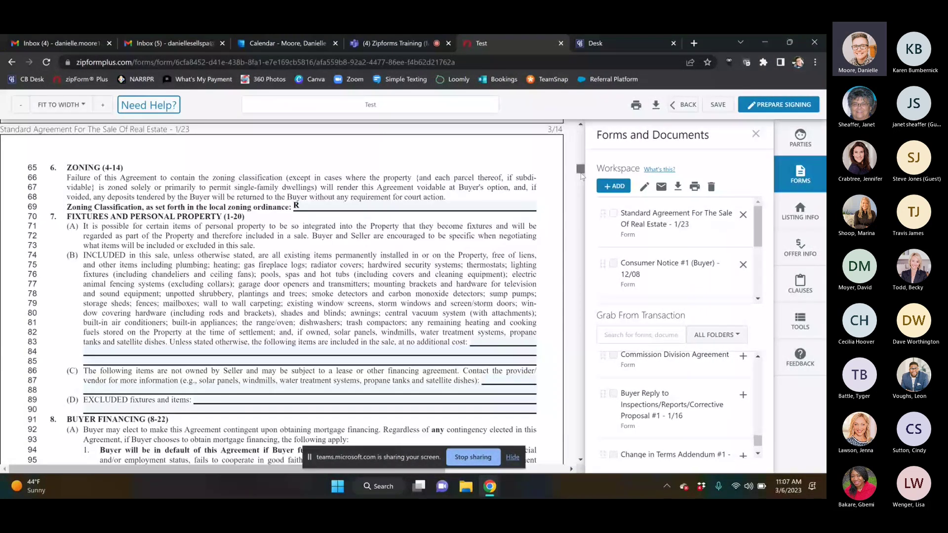
scroll(582, 176, down, 2)
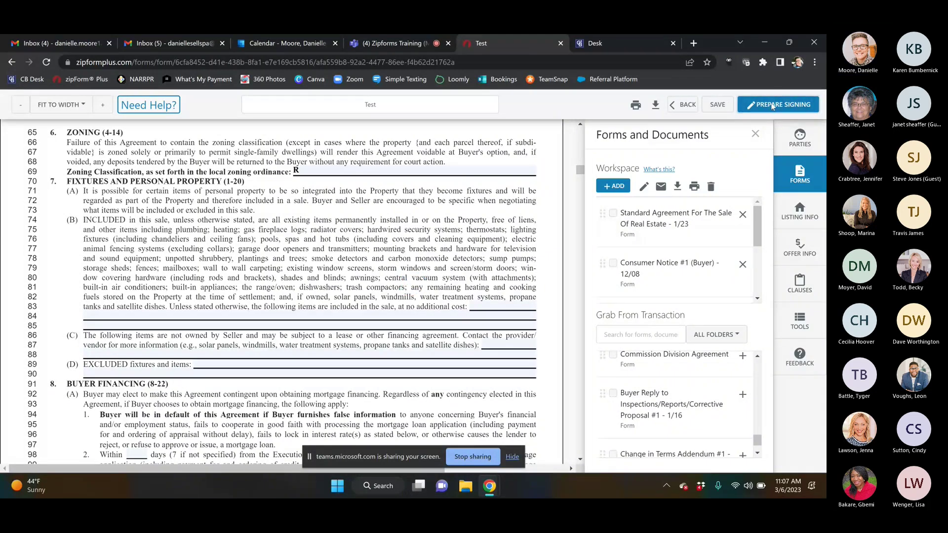
Step: Send the forms to a new Authentisign signing named 'Test Offer' with return folder Main Folder
click(773, 106)
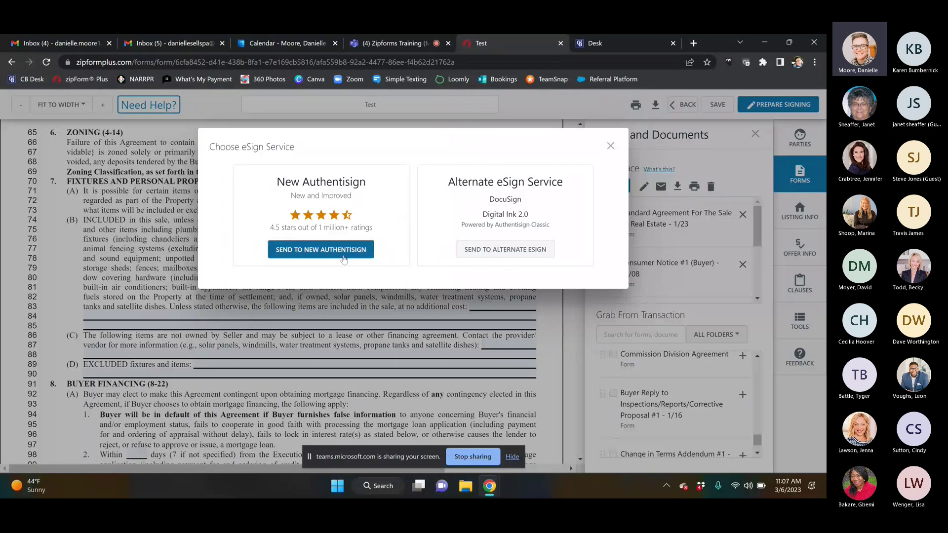
click(314, 253)
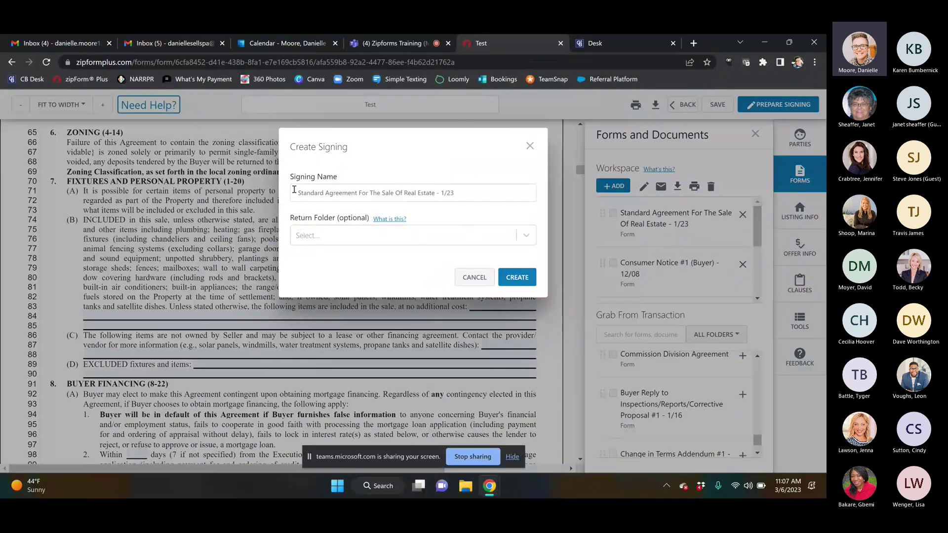
drag(456, 193, 247, 198)
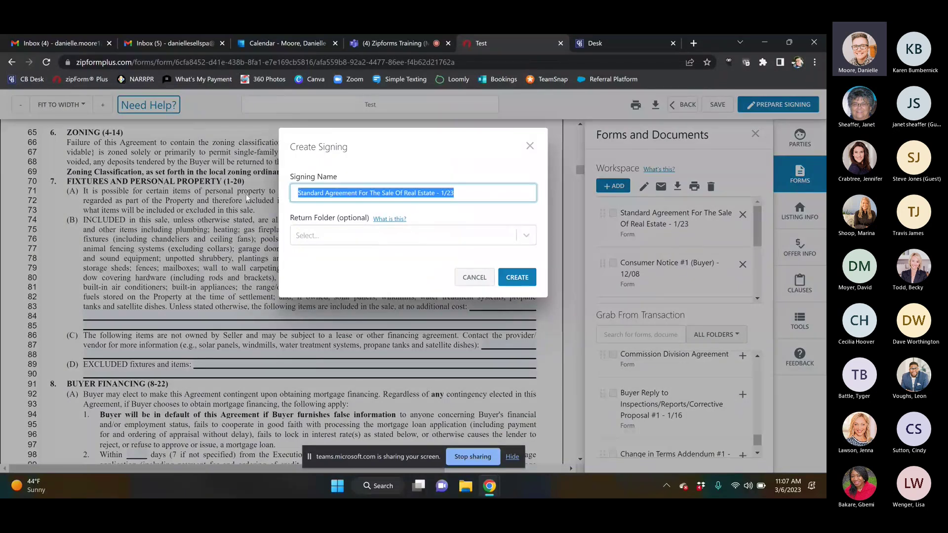
text(Test)
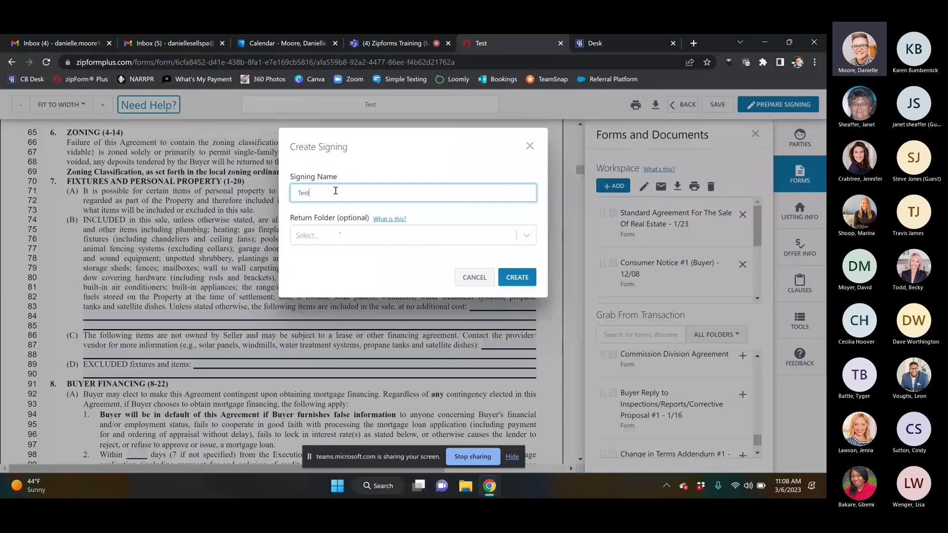
text(est Offer)
click(531, 237)
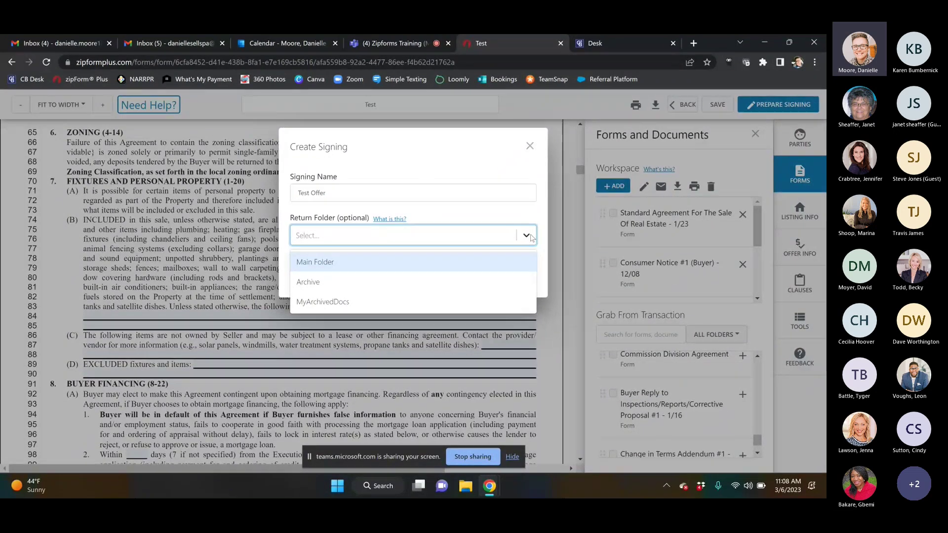
click(313, 266)
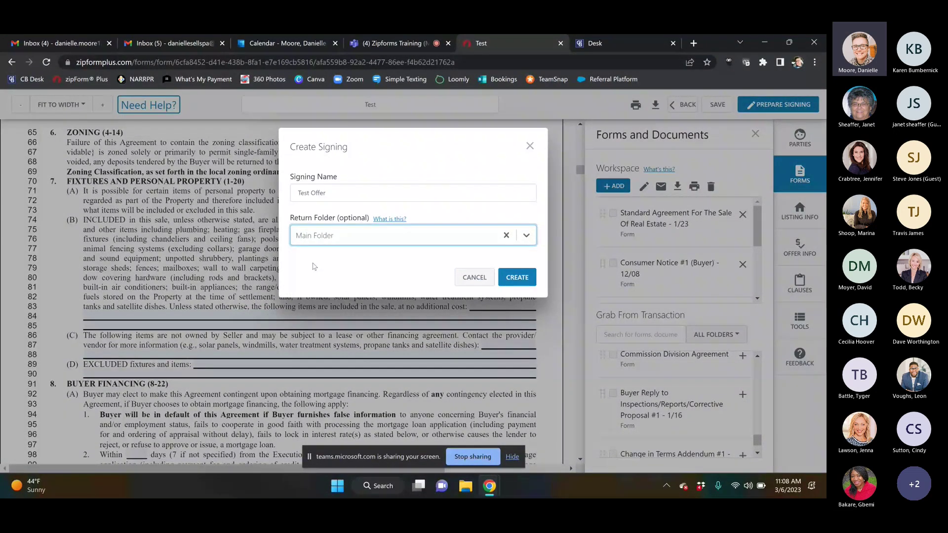
click(516, 278)
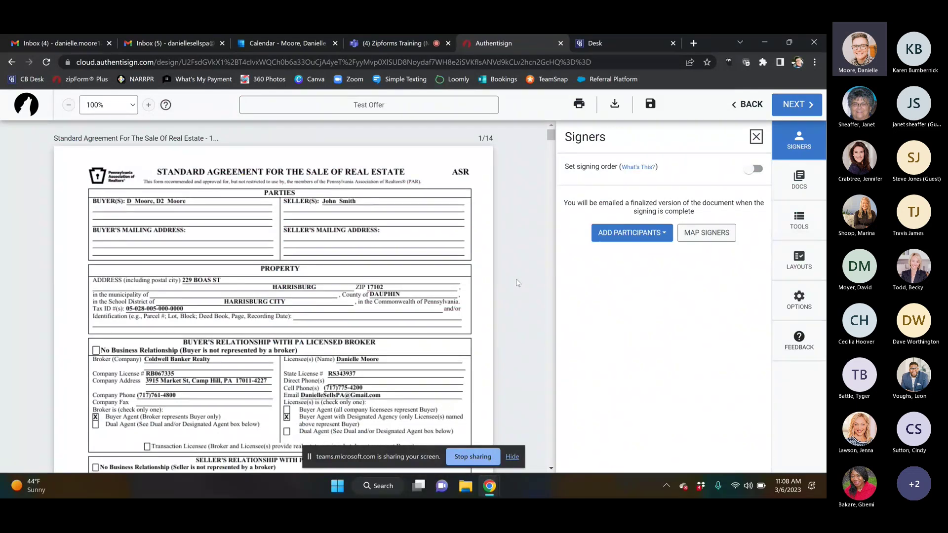
Step: Open the Add Participants choices in the Test Offer signing's Signers panel
click(631, 239)
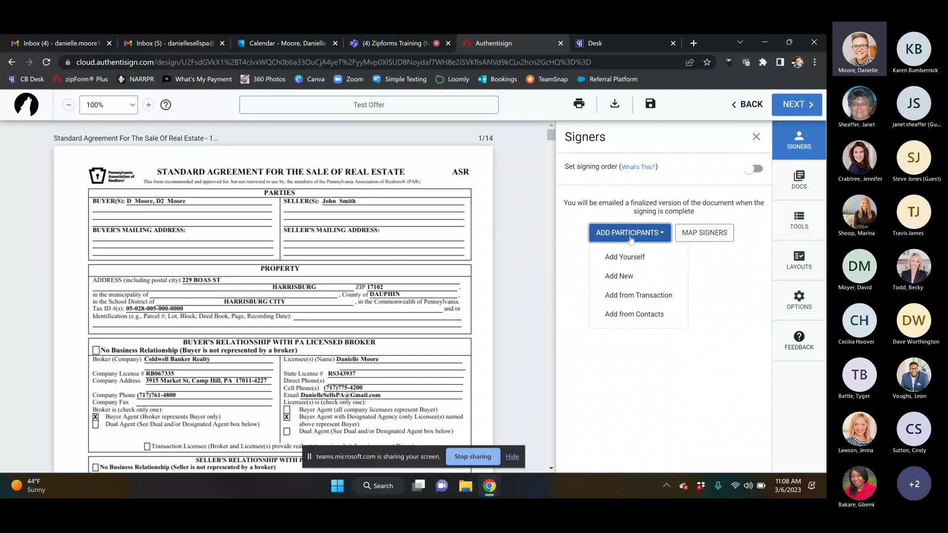
Step: Add Buyer One, Buyer Two and the Selling Agent from the transaction as Remote Signers
click(626, 298)
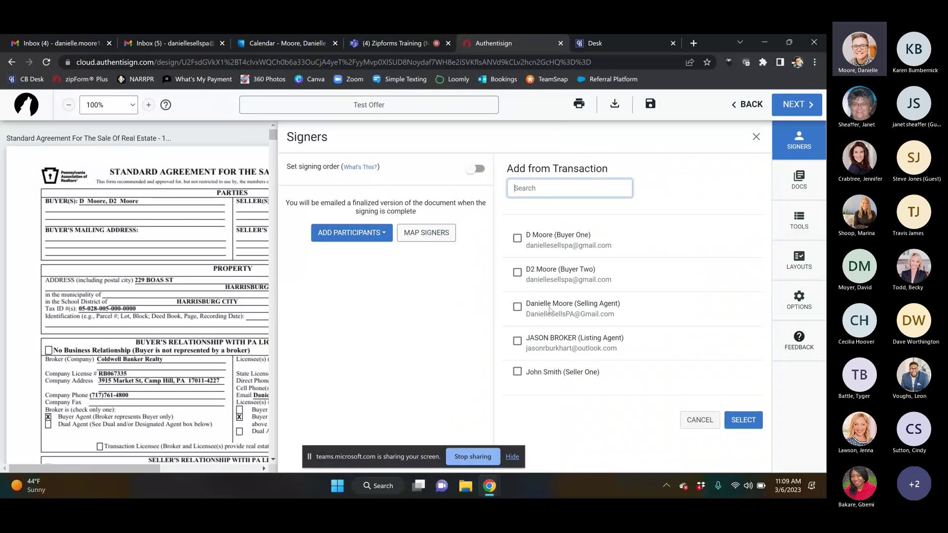
click(517, 238)
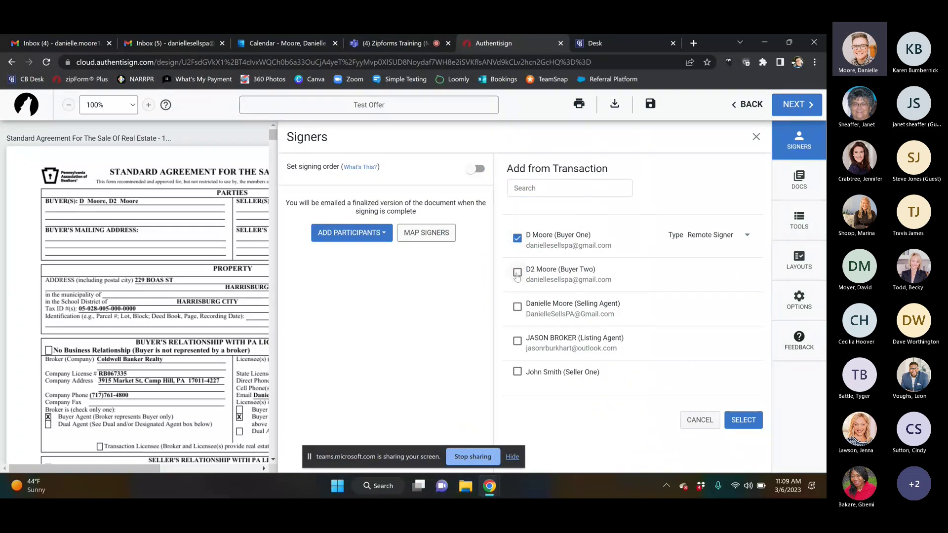
click(517, 273)
click(517, 306)
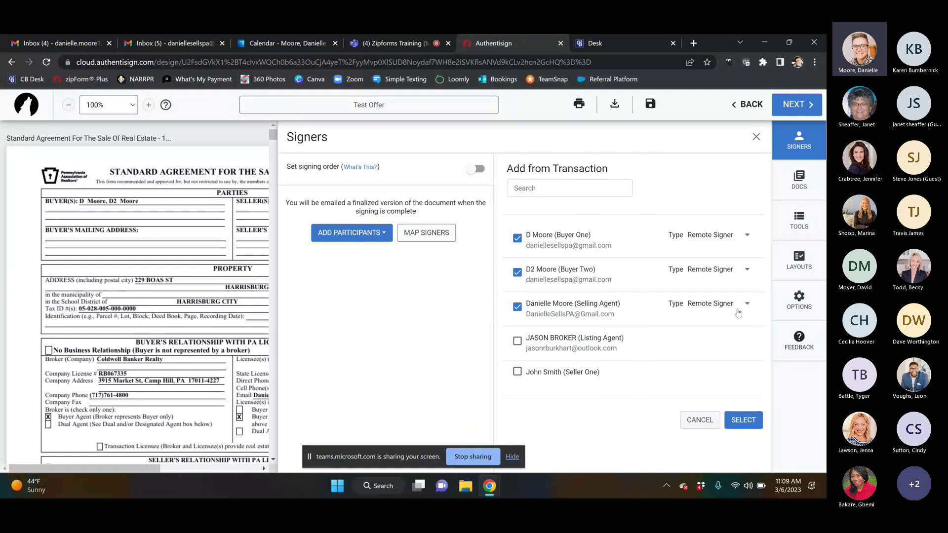
click(746, 237)
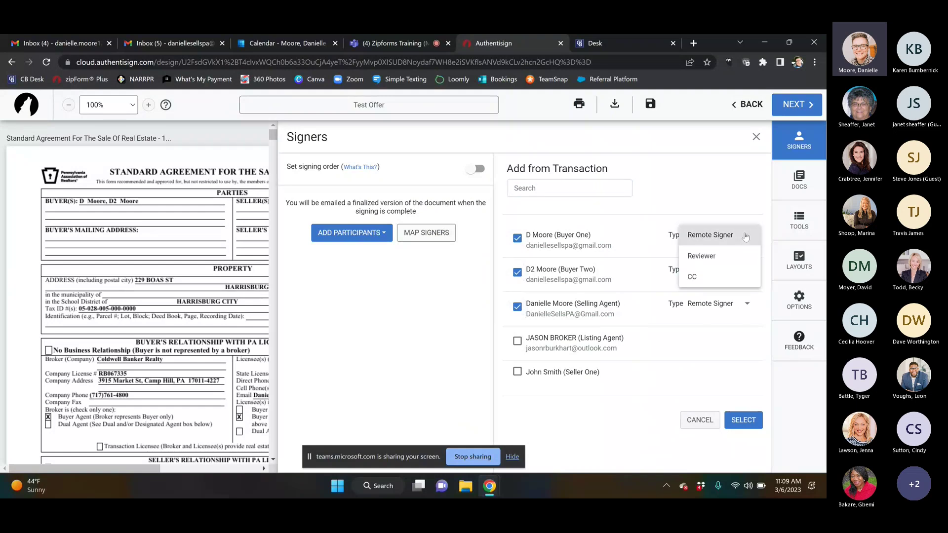
click(746, 236)
click(746, 236)
click(750, 196)
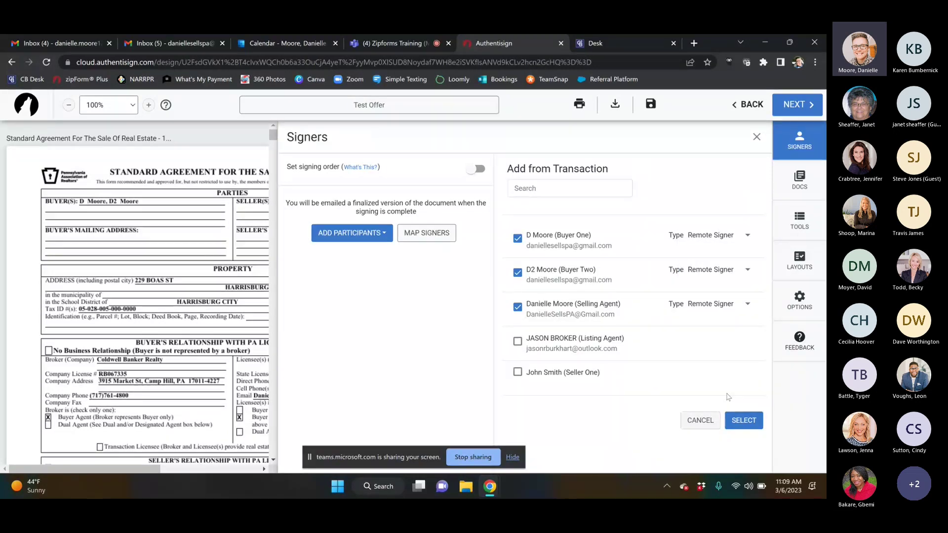
click(744, 420)
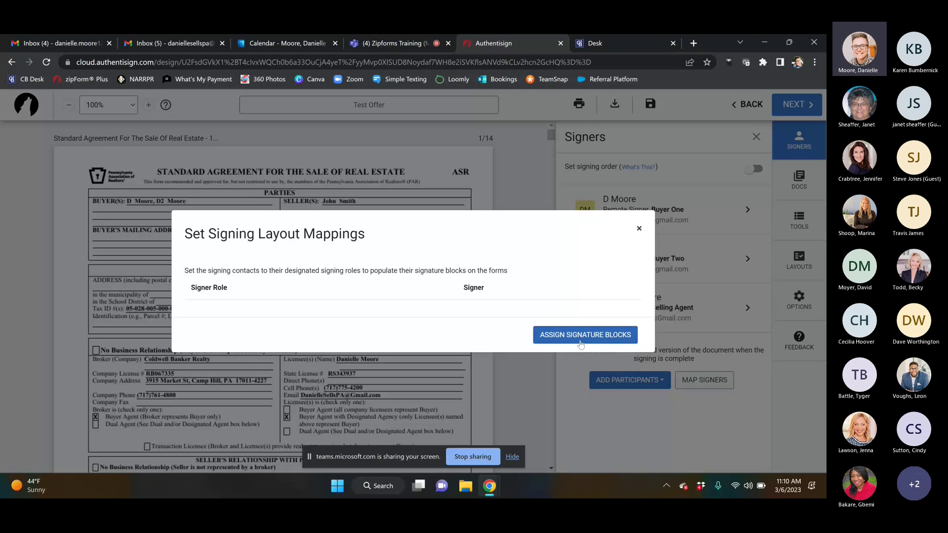
Step: Assign signature blocks to the three signers from the Set Signing Layout Mappings prompt
click(586, 337)
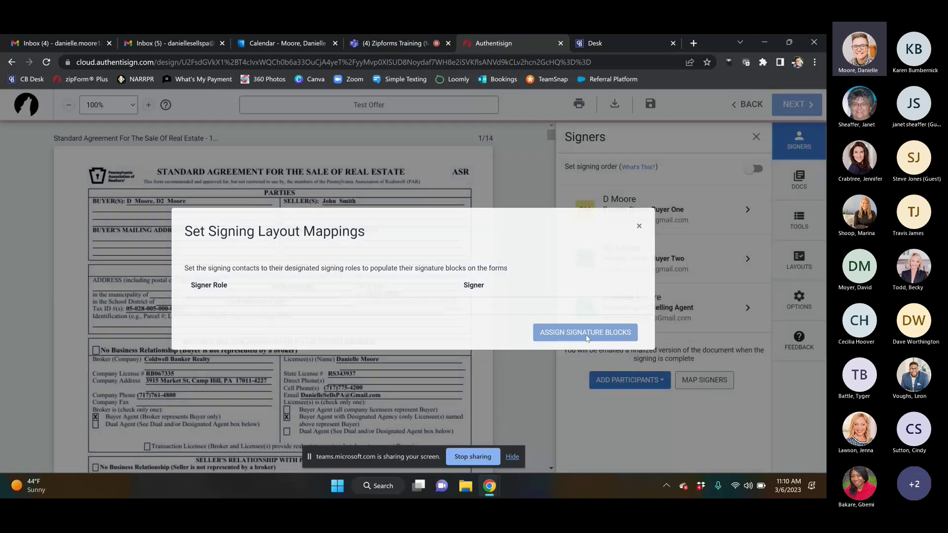
scroll(273, 296, down, 5)
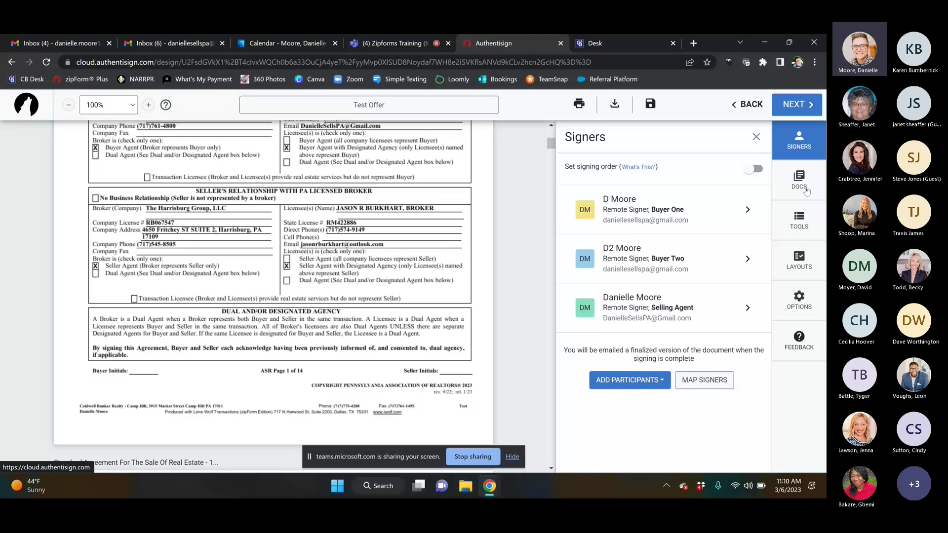
Step: Review the signing's documents, then open the Signing Tools for signer fields and markup
click(806, 192)
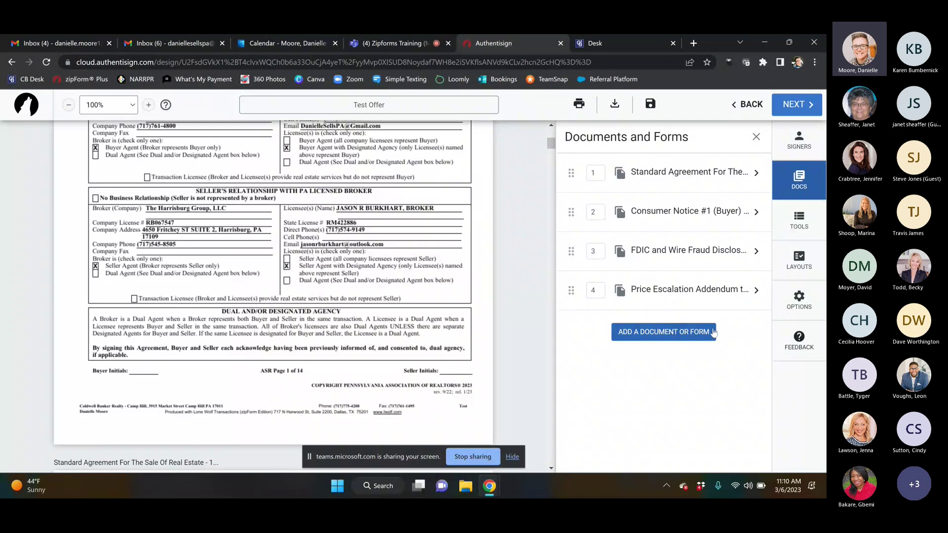
click(803, 231)
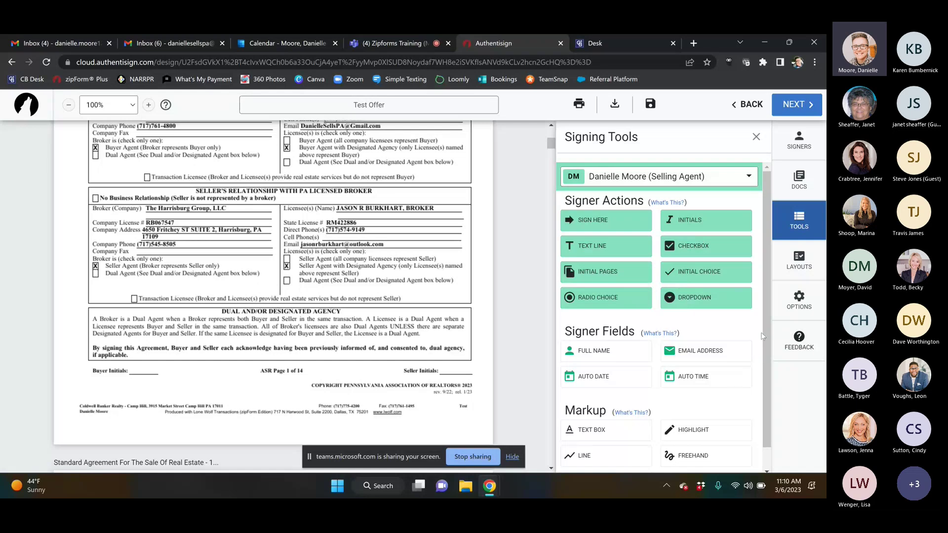
drag(766, 357, 767, 417)
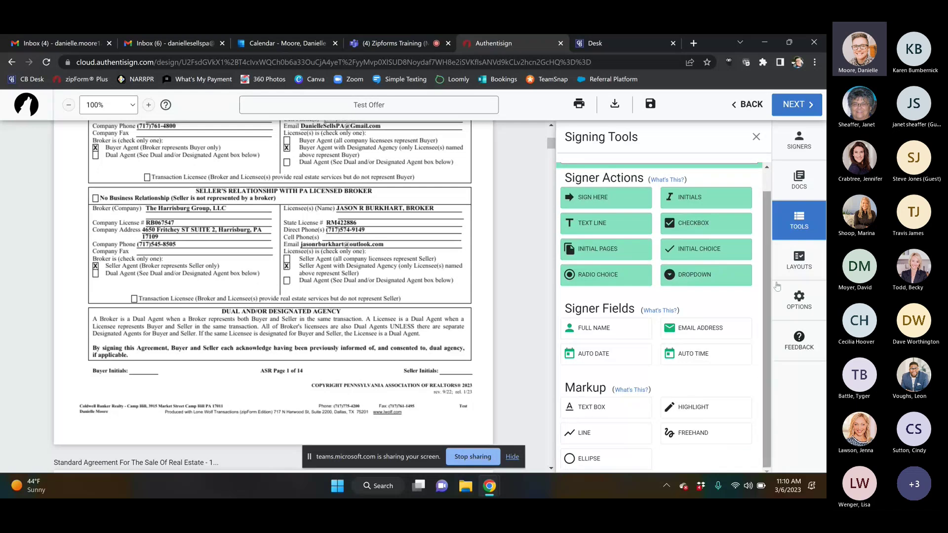
scroll(765, 303, up, 1)
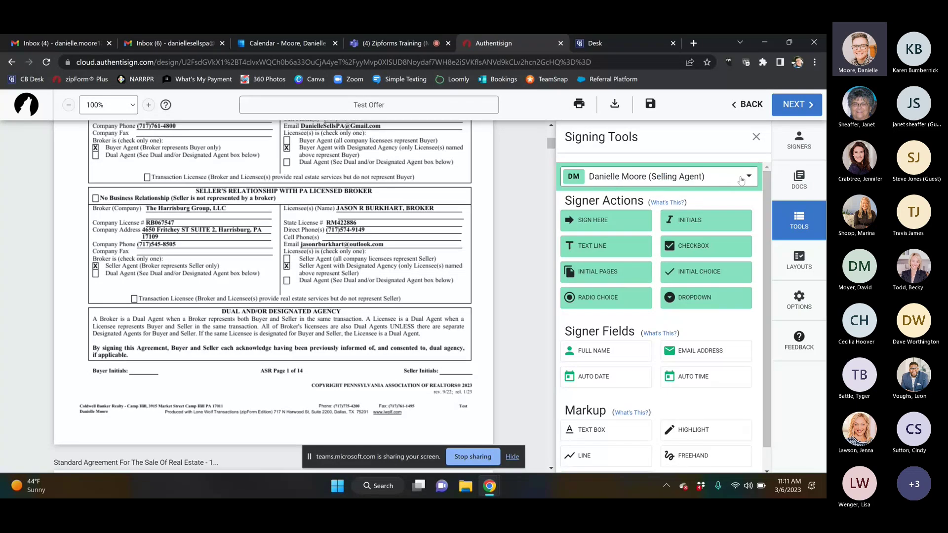
Step: Place Buyer One's initials field on the Buyer Initials line of page 1
click(743, 181)
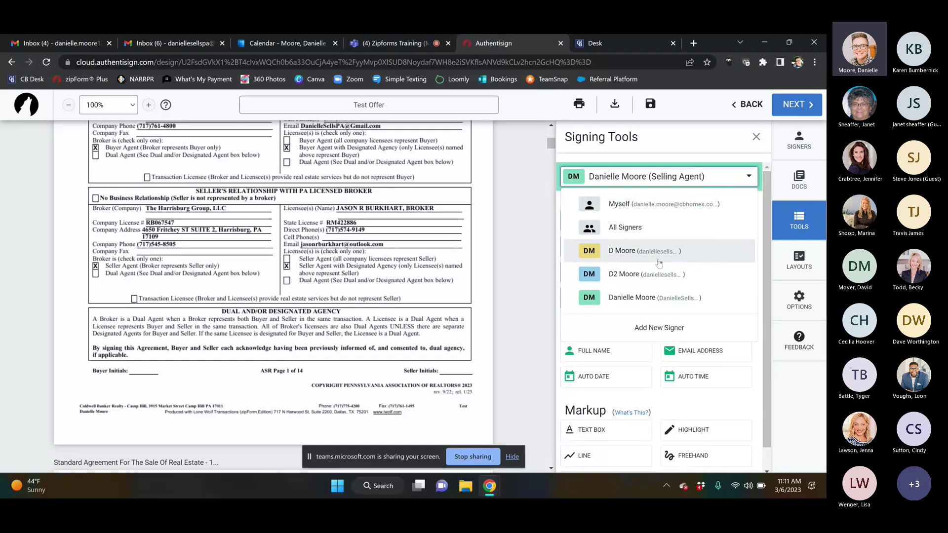
click(615, 258)
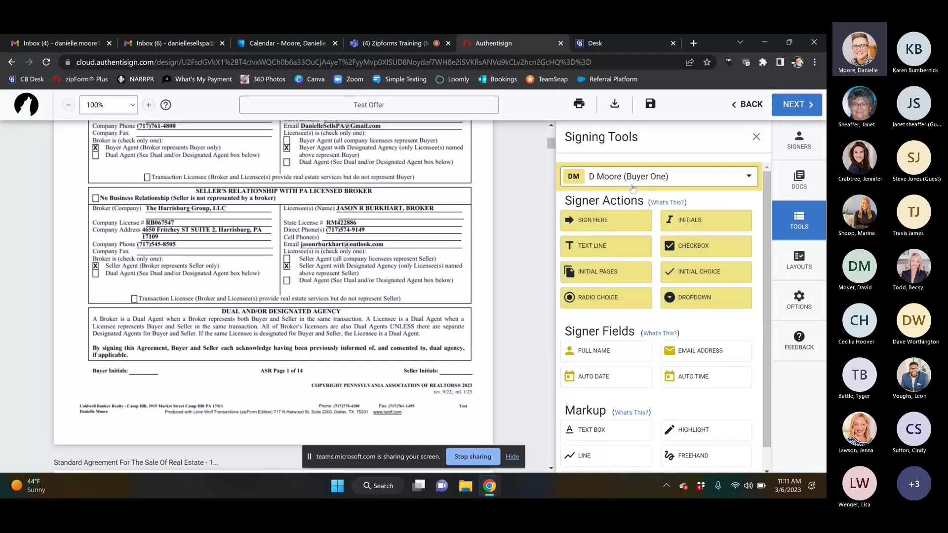
drag(702, 226, 128, 359)
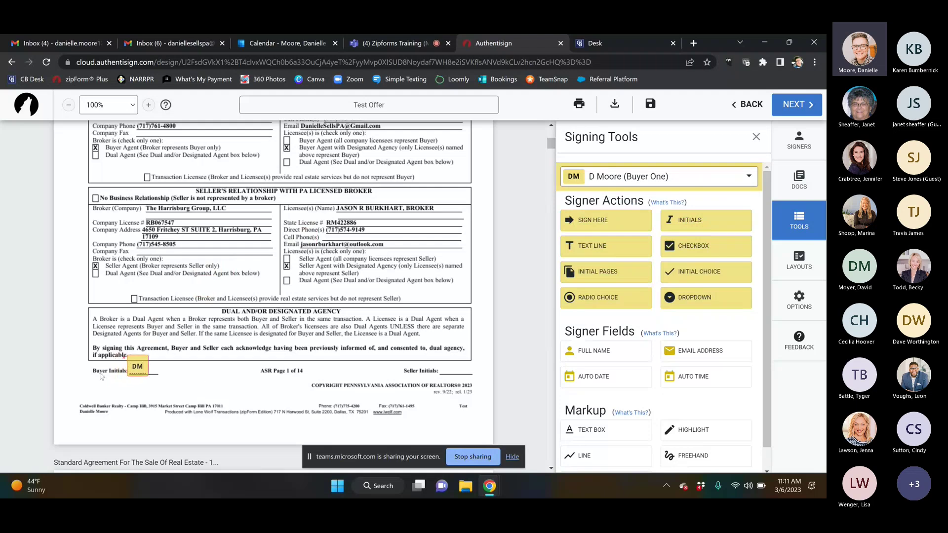
click(137, 366)
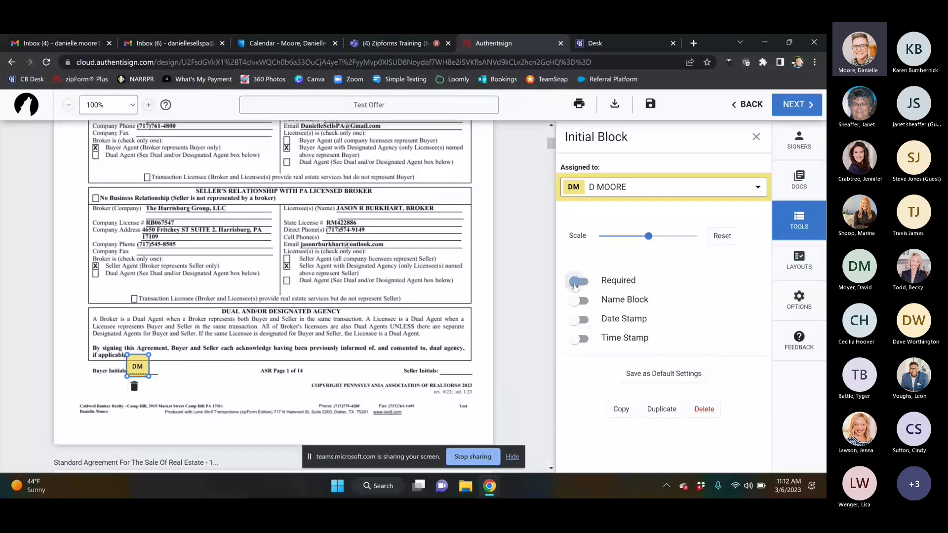
Step: Make the initials block required and paste a copy near the page 1 footer
click(575, 284)
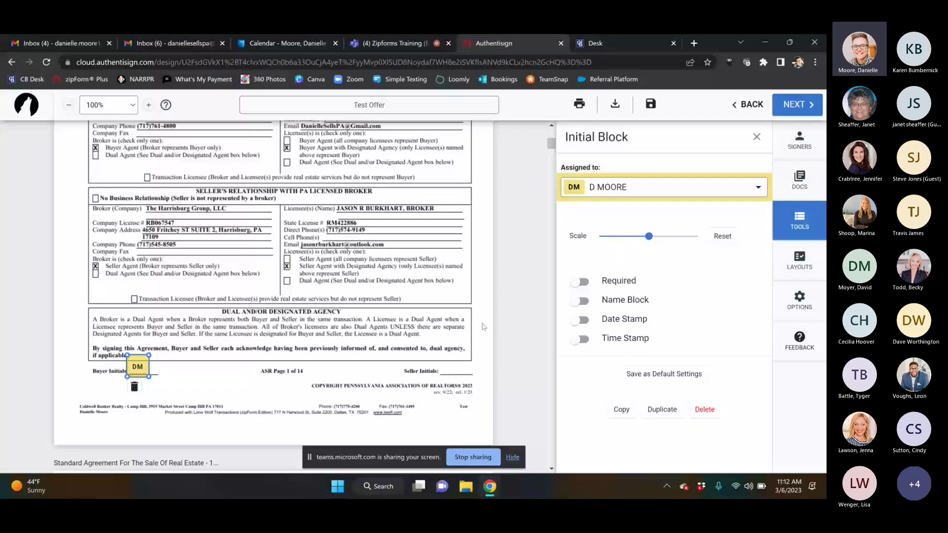
click(581, 282)
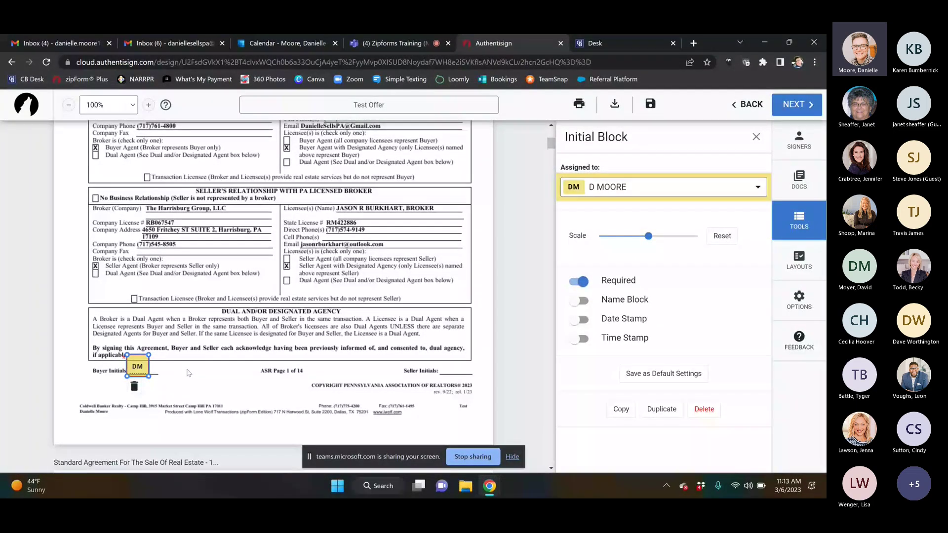
key(ctrl+c)
key(ctrl+v)
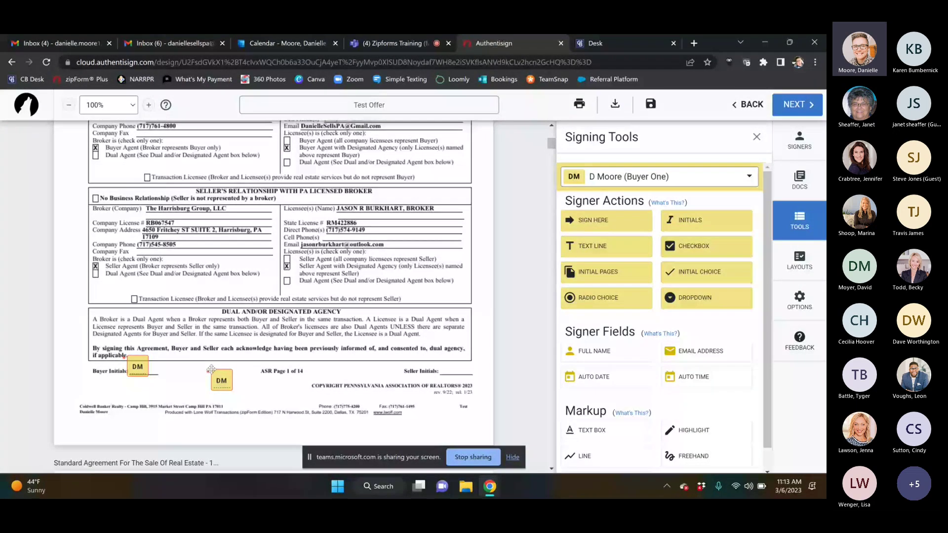
click(223, 384)
Step: Delete the duplicate initials block and add Buyer Two's initials beside Buyer One's
click(224, 384)
click(701, 408)
click(702, 179)
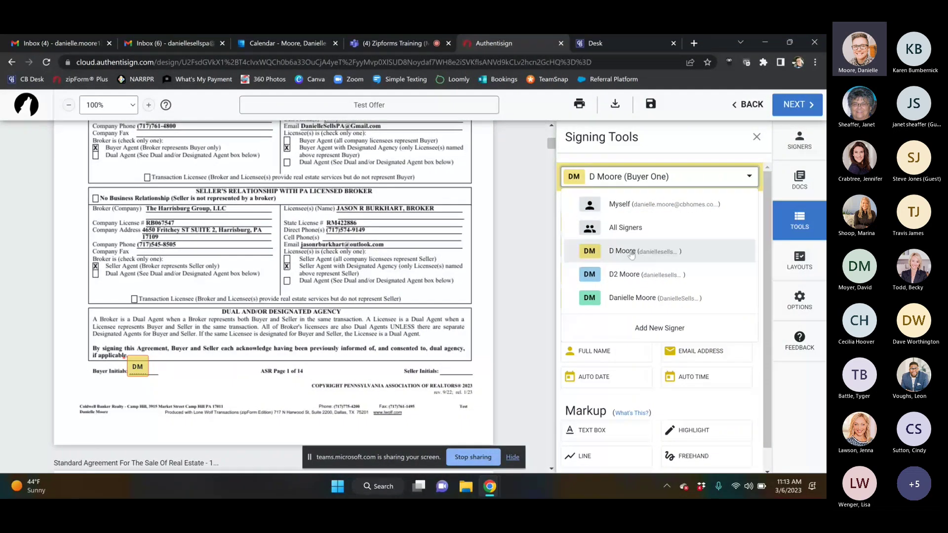
click(625, 275)
click(692, 222)
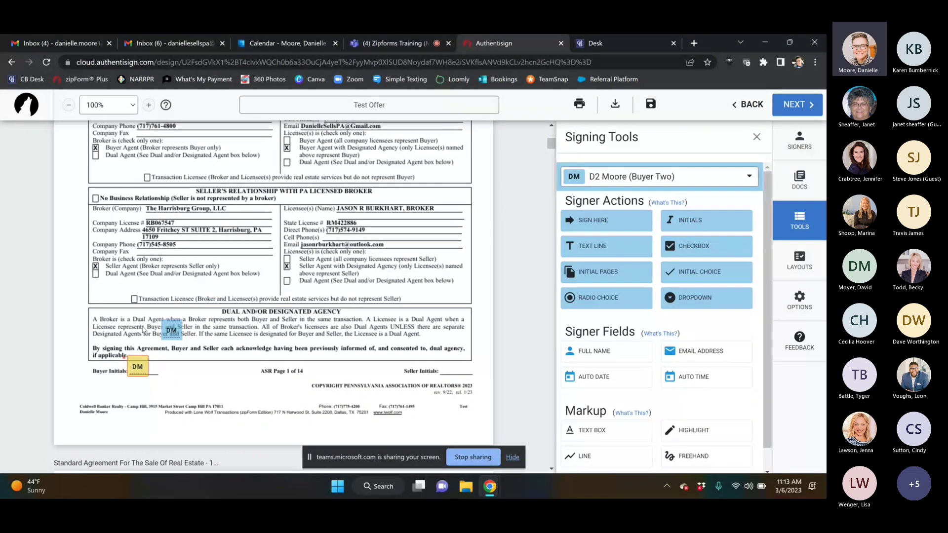
click(151, 360)
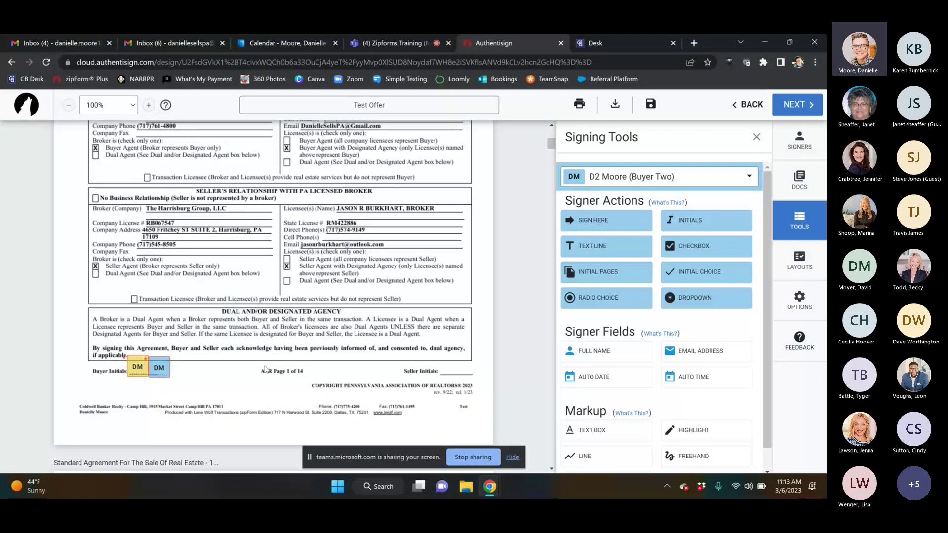
Step: Place Sign Here fields for Buyer Two and Buyer One on page 14's buyer lines
scroll(265, 369, down, 10)
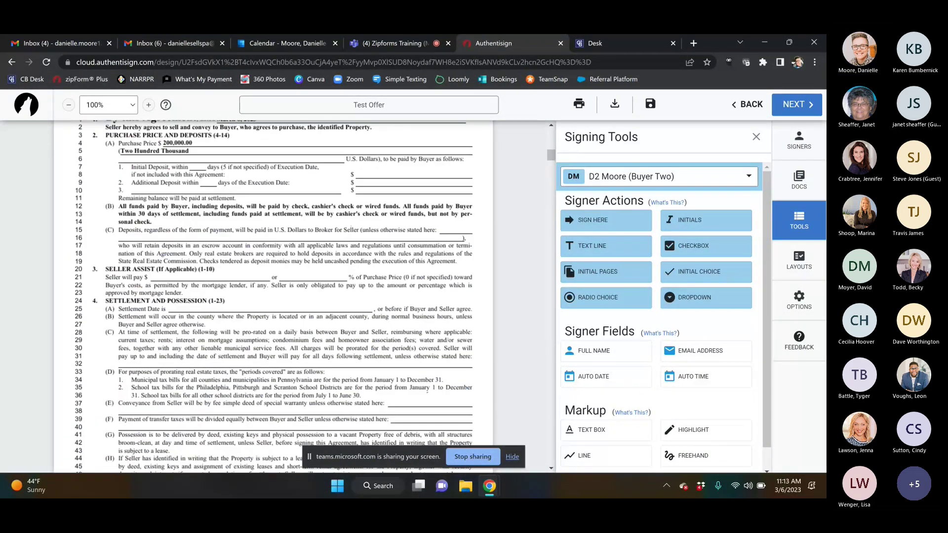
scroll(273, 297, down, 15)
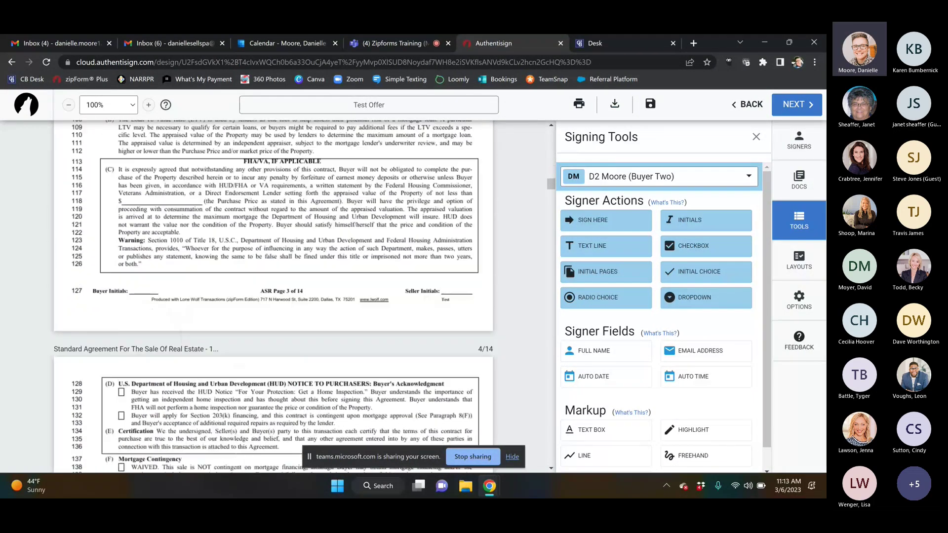
scroll(273, 297, down, 20)
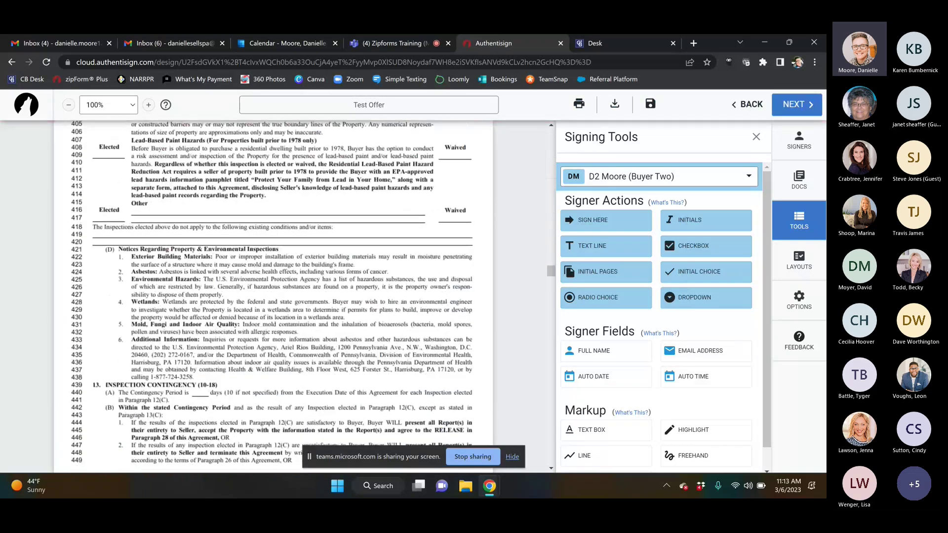
scroll(273, 297, down, 20)
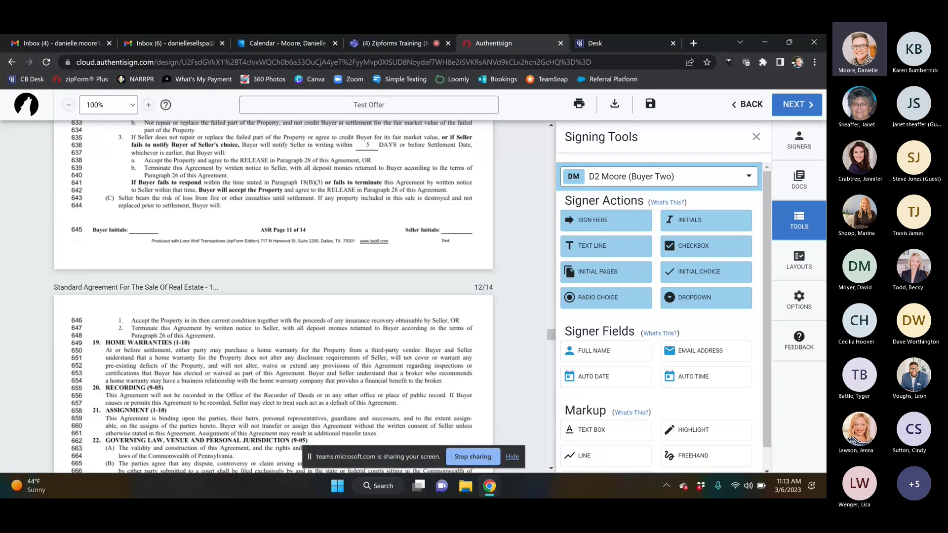
scroll(273, 296, down, 15)
scroll(273, 296, up, 8)
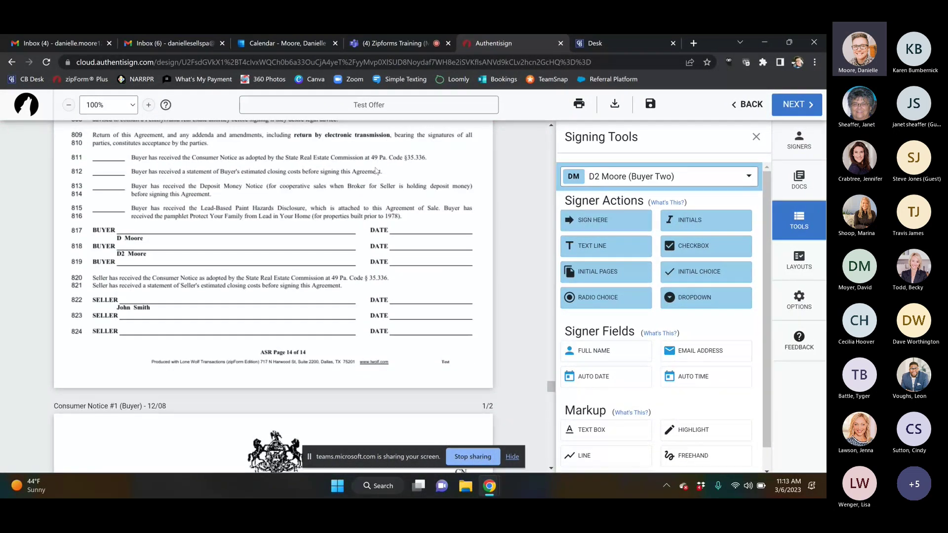
mouse_move(593, 219)
mouse_down()
mouse_move(263, 219)
mouse_move(132, 232)
mouse_up()
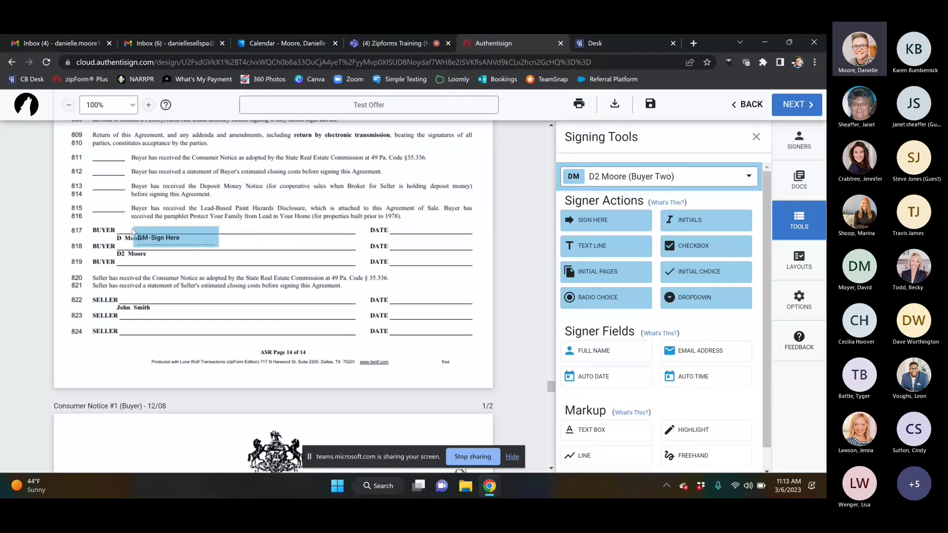
click(738, 171)
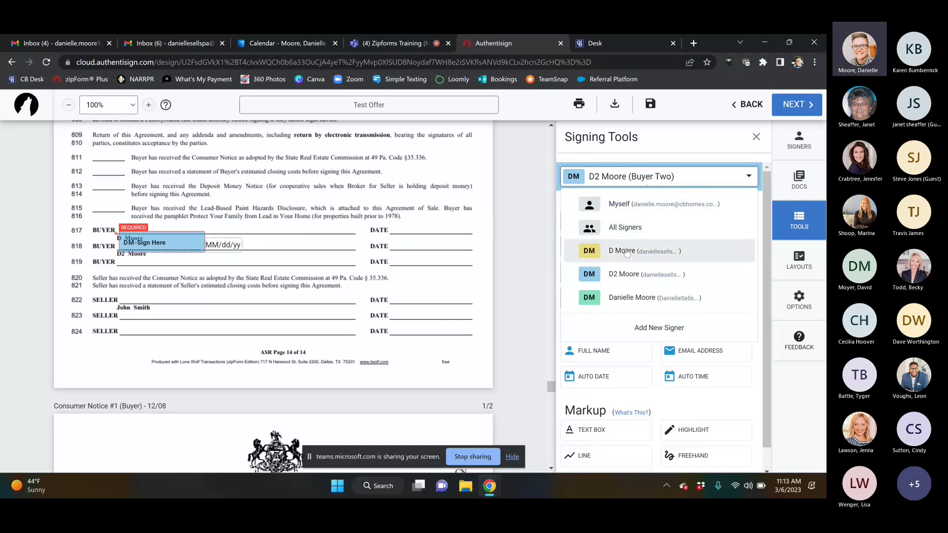
click(615, 180)
drag(606, 219, 251, 201)
drag(145, 212, 126, 219)
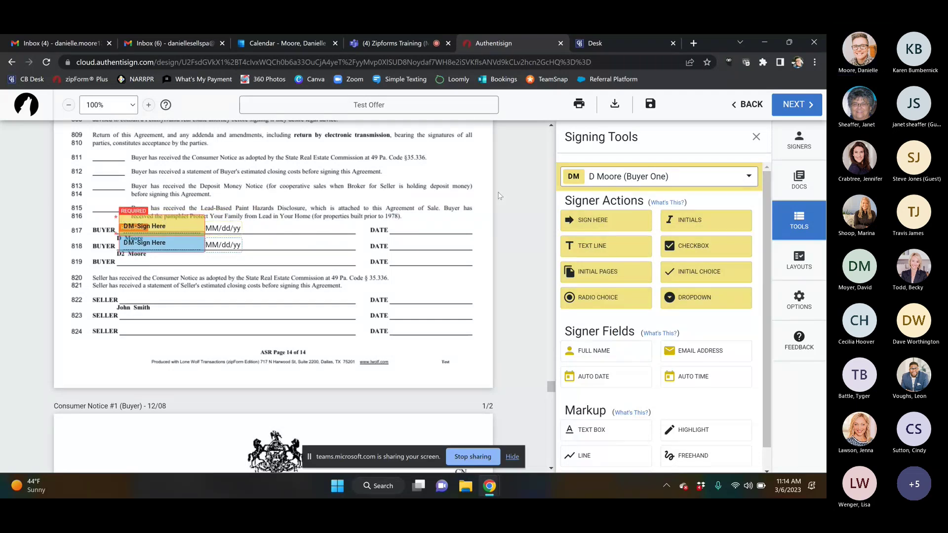
scroll(274, 297, up, 5)
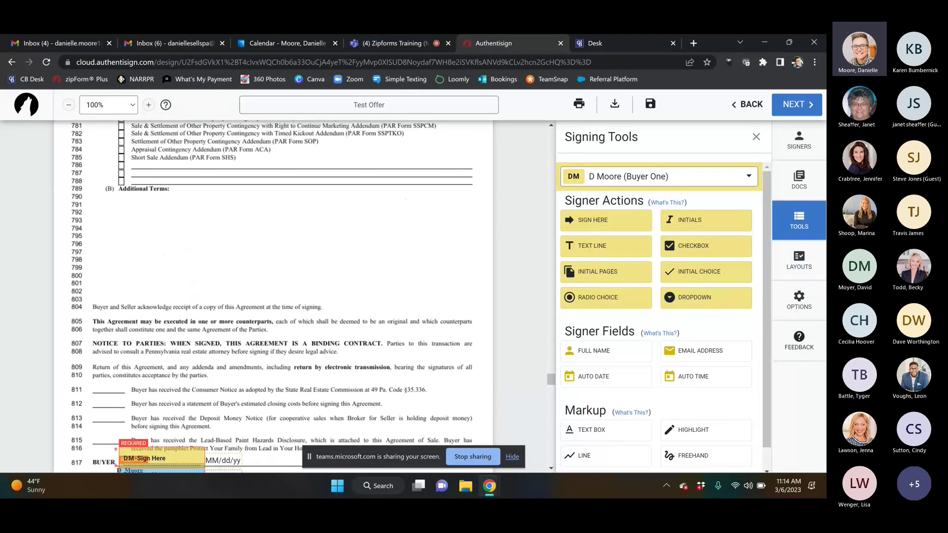
Step: Add a one-line text note under Additional Terms: 'Buyer willing to extend settlement by 30 days if seller requires'
click(594, 431)
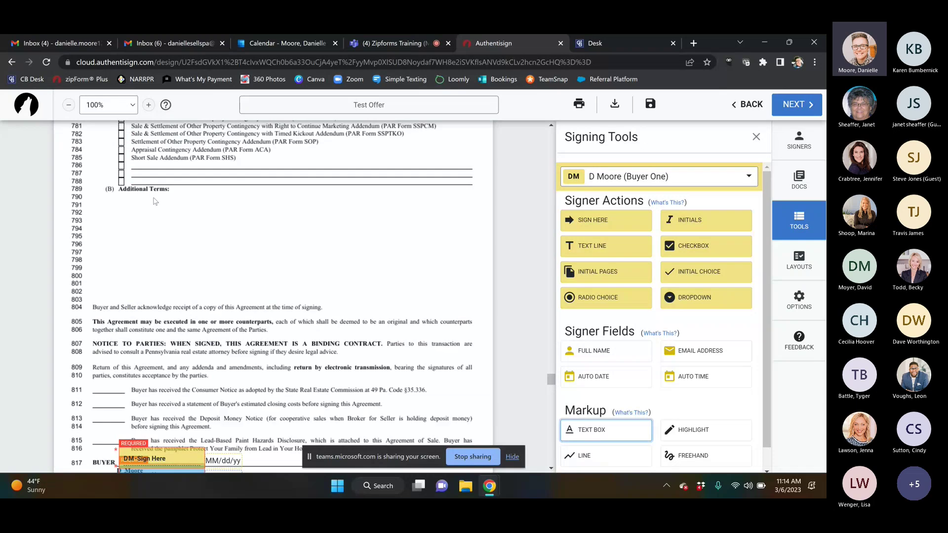
click(125, 207)
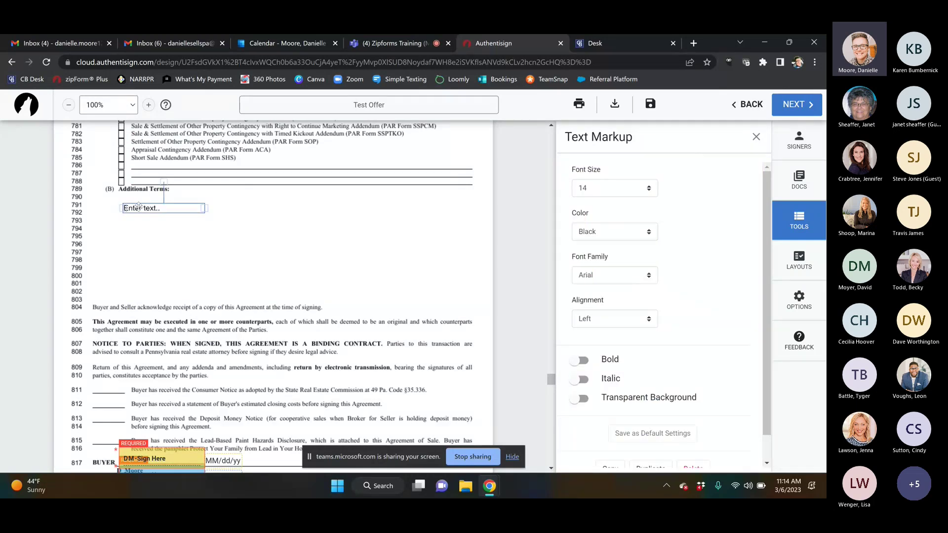
click(138, 209)
text(Buyer willing to ext)
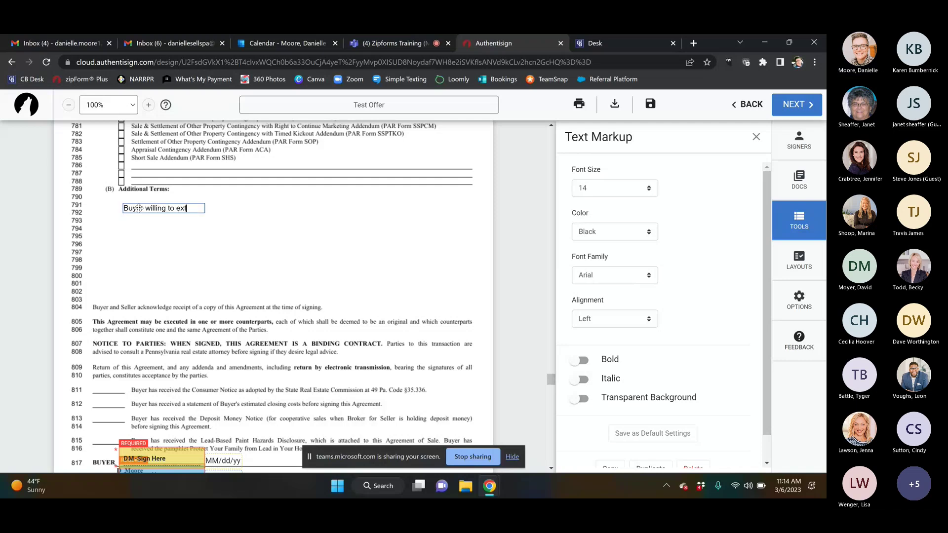
text(end settlemnbt)
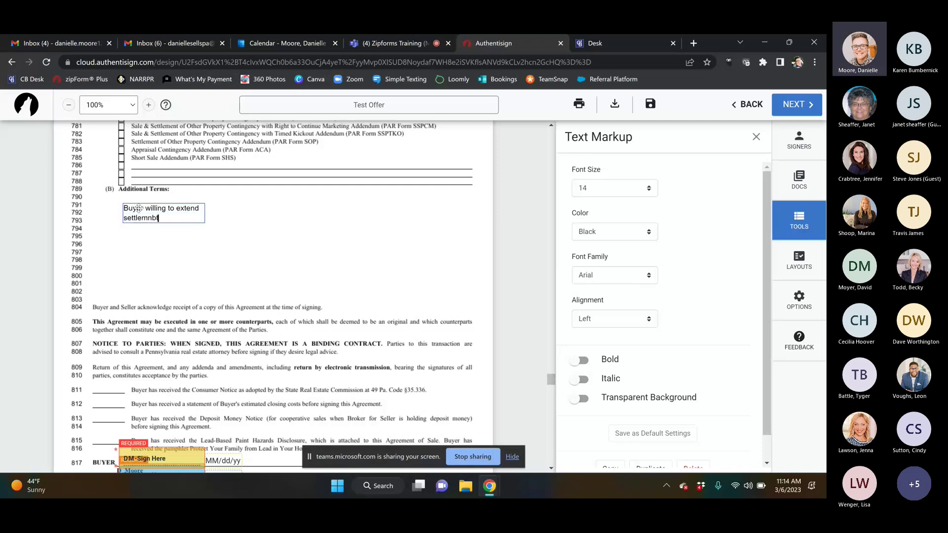
key(BackSpace)
key(BackSpace)
key(BackSpace)
text(ent by )
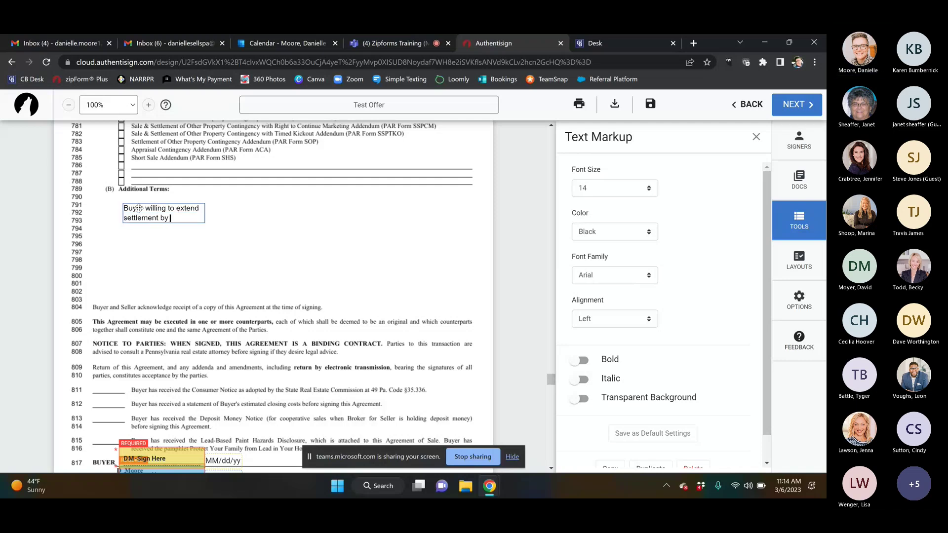
text(30 days i)
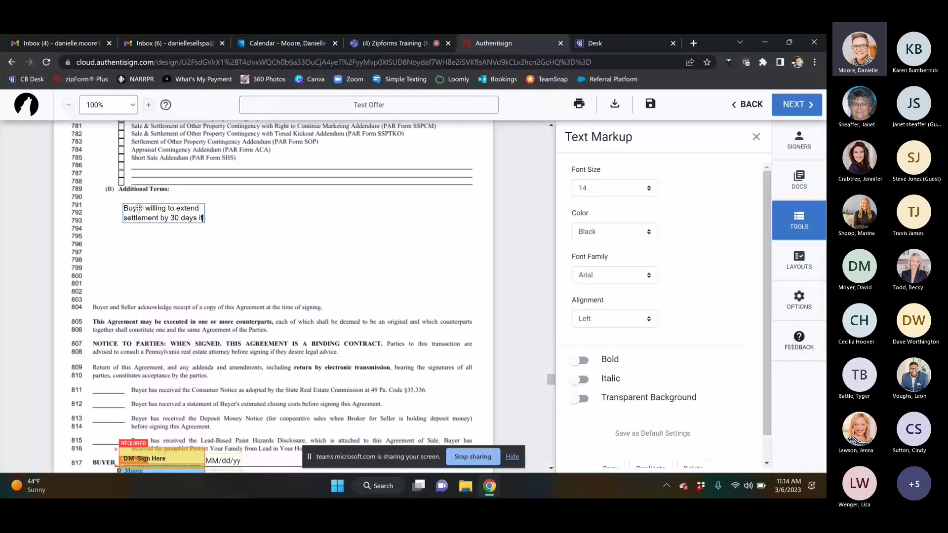
text(f seller )
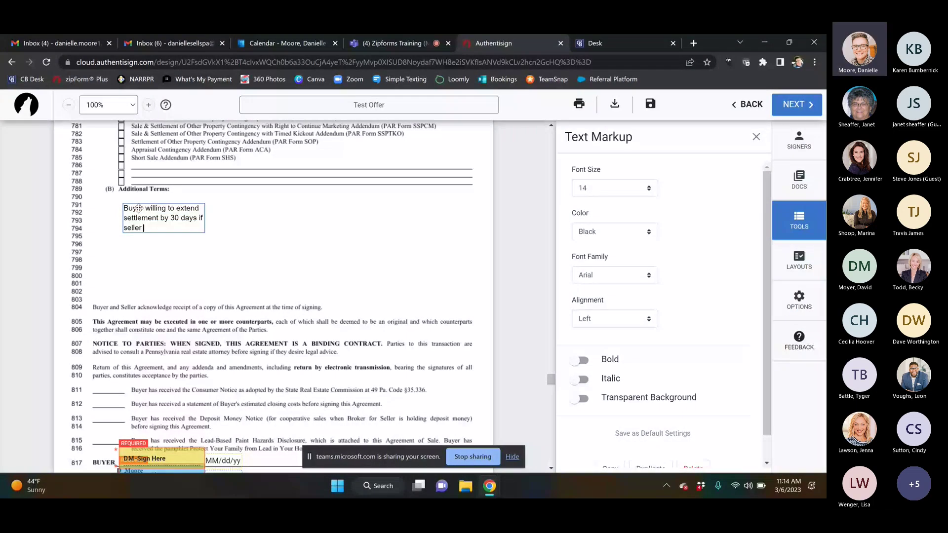
text(requir)
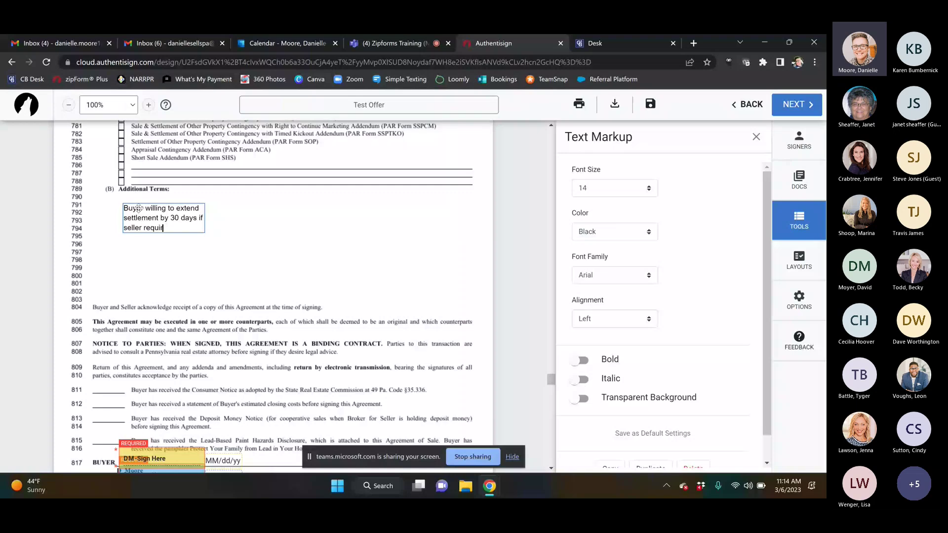
text(es)
click(216, 238)
click(163, 218)
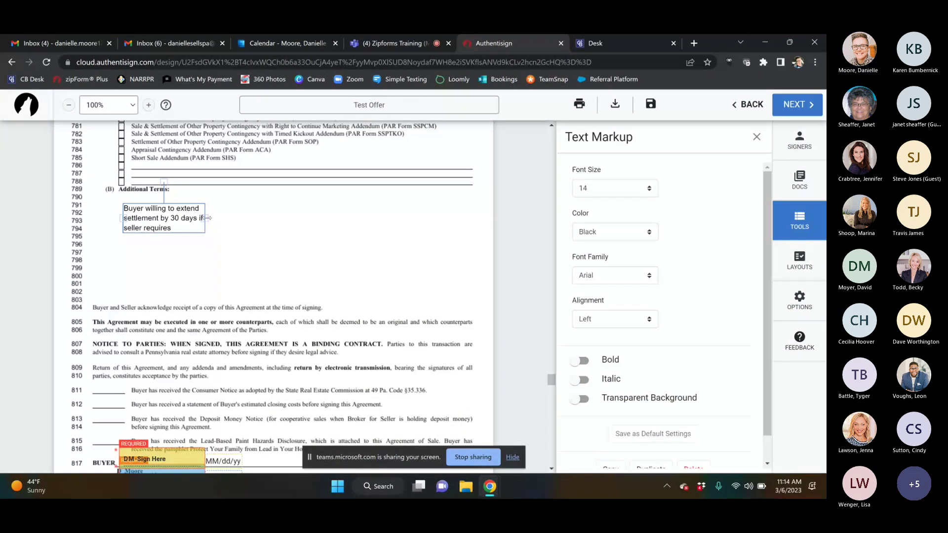
drag(211, 213, 376, 210)
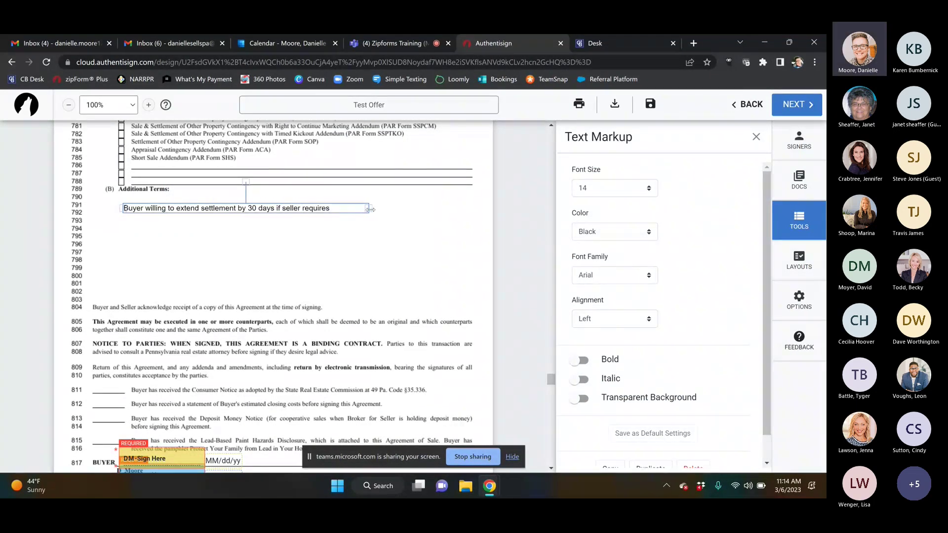
click(370, 255)
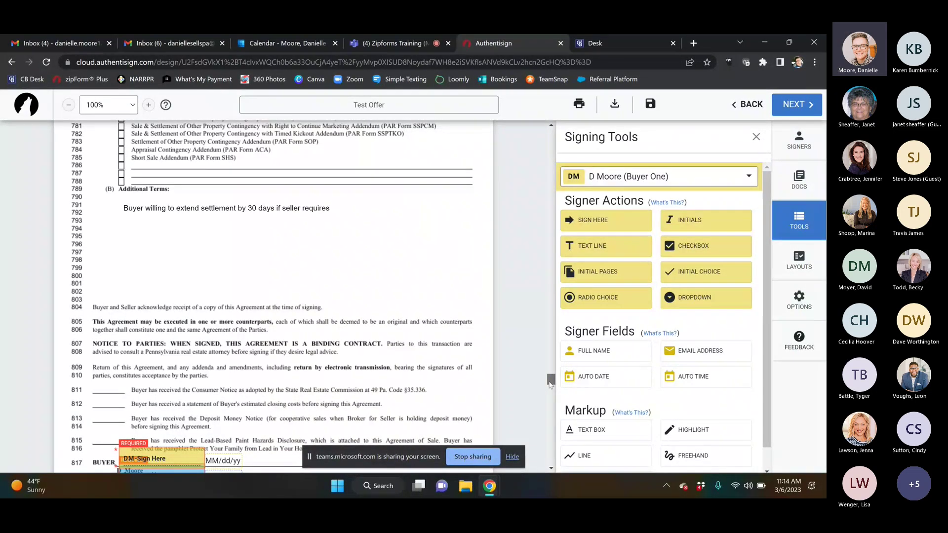
Step: Place SIGN HERE fields on the Consumer Notice lines for Buyer One, Buyer Two and the selling agent's licensee
scroll(551, 390, down, 3)
scroll(552, 393, down, 6)
drag(551, 400, 549, 428)
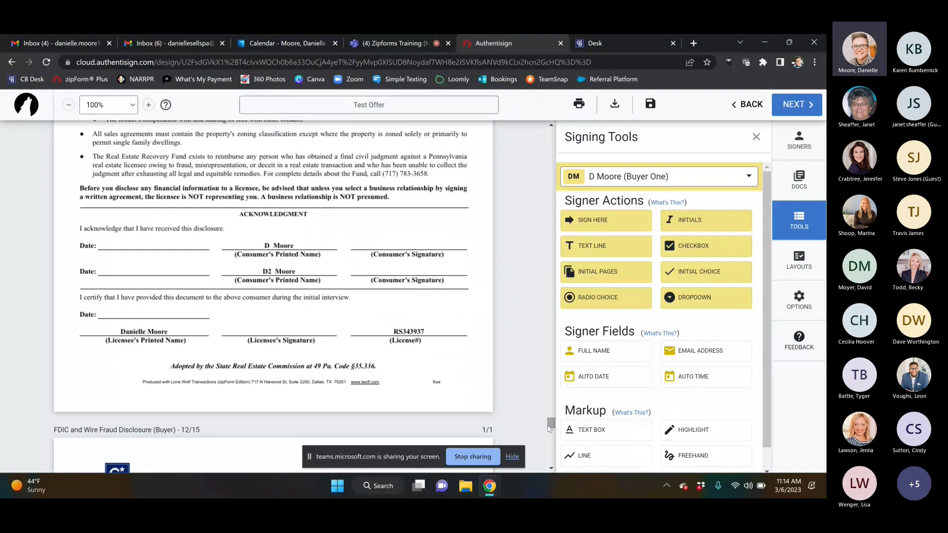
mouse_move(597, 222)
mouse_down()
mouse_move(118, 242)
mouse_move(341, 210)
mouse_move(364, 232)
mouse_up()
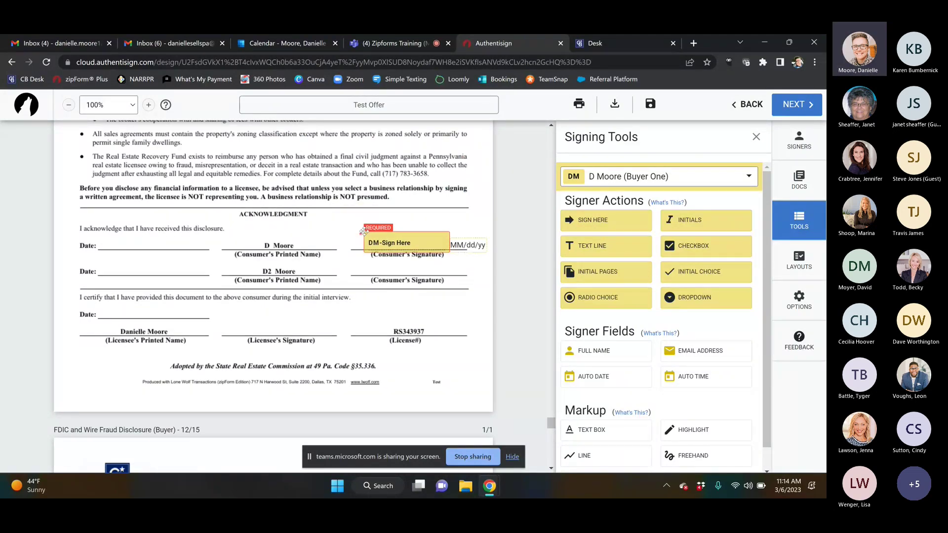
click(665, 178)
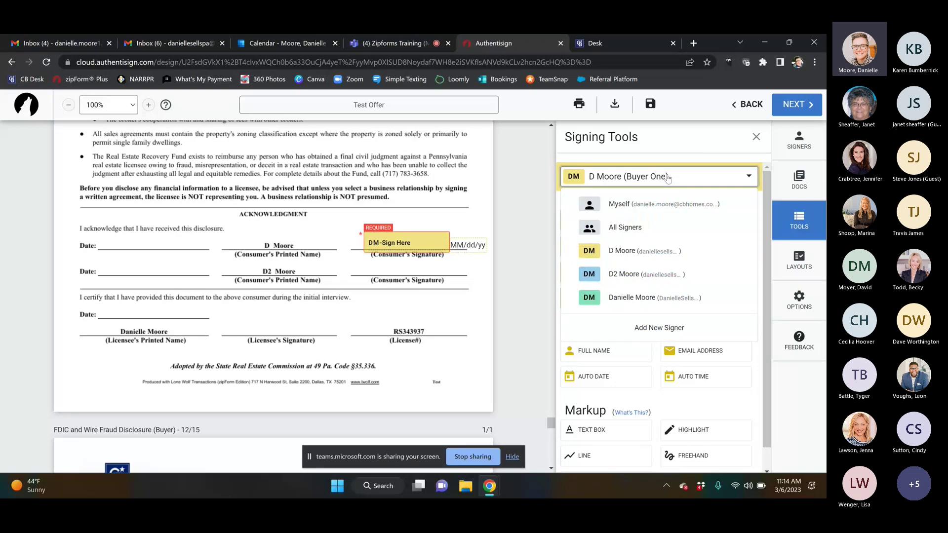
click(622, 275)
drag(597, 221, 363, 259)
click(672, 179)
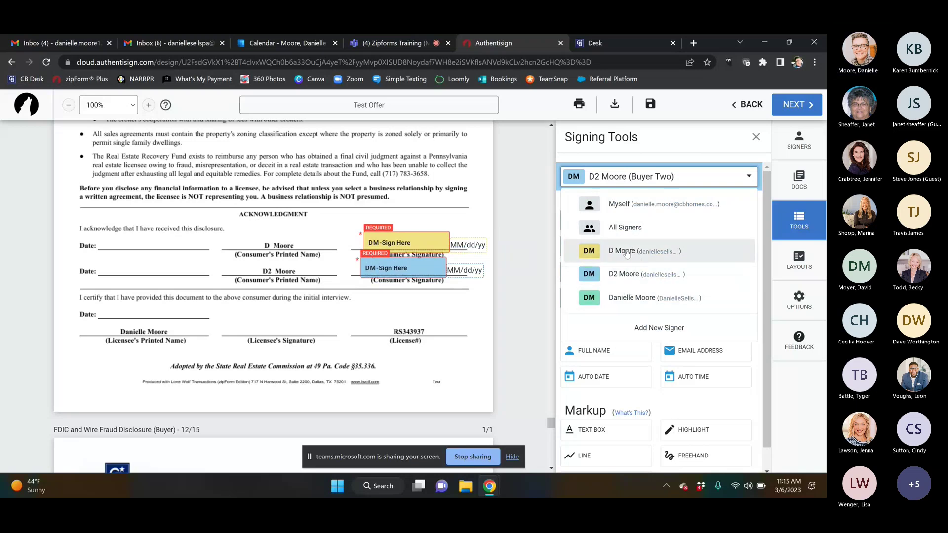
click(627, 299)
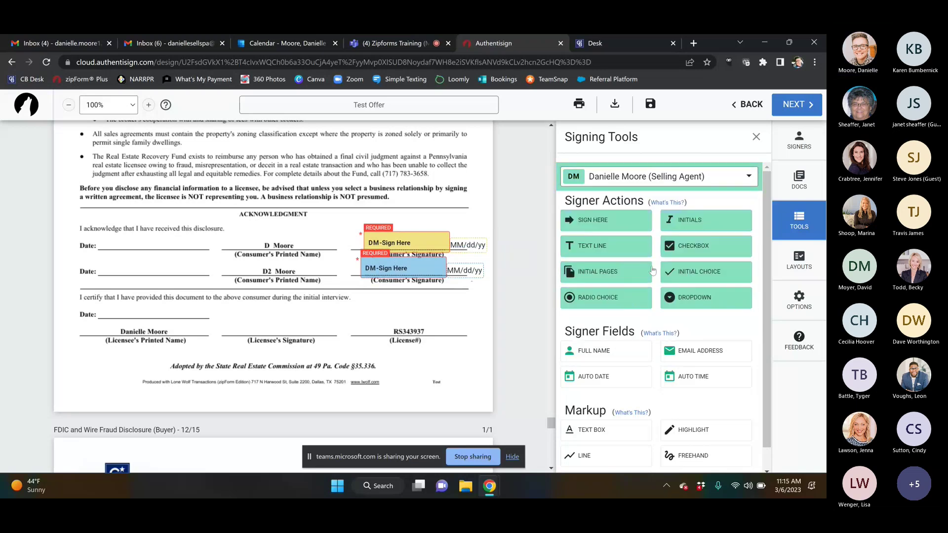
mouse_move(583, 223)
mouse_down()
mouse_move(281, 350)
mouse_move(279, 322)
mouse_move(287, 329)
mouse_up()
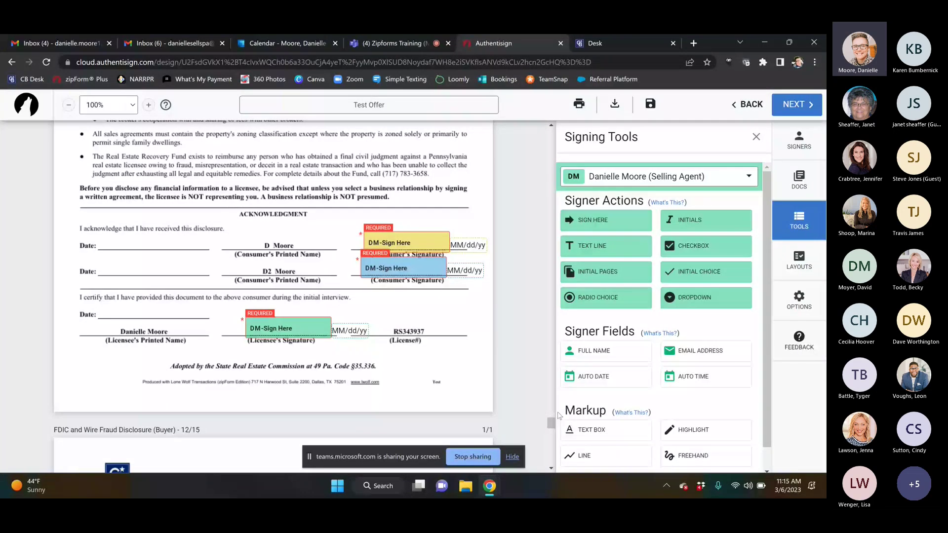
drag(552, 423, 552, 467)
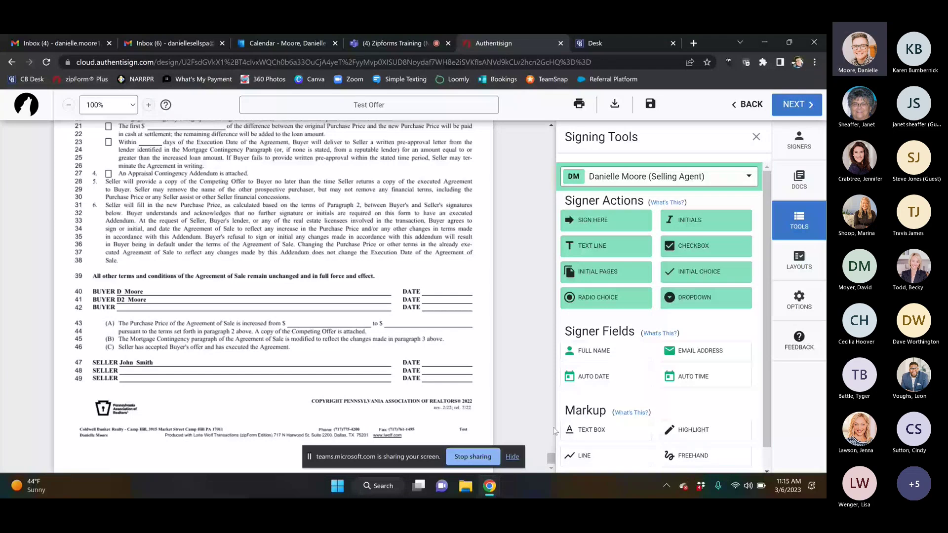
scroll(767, 309, down, 1)
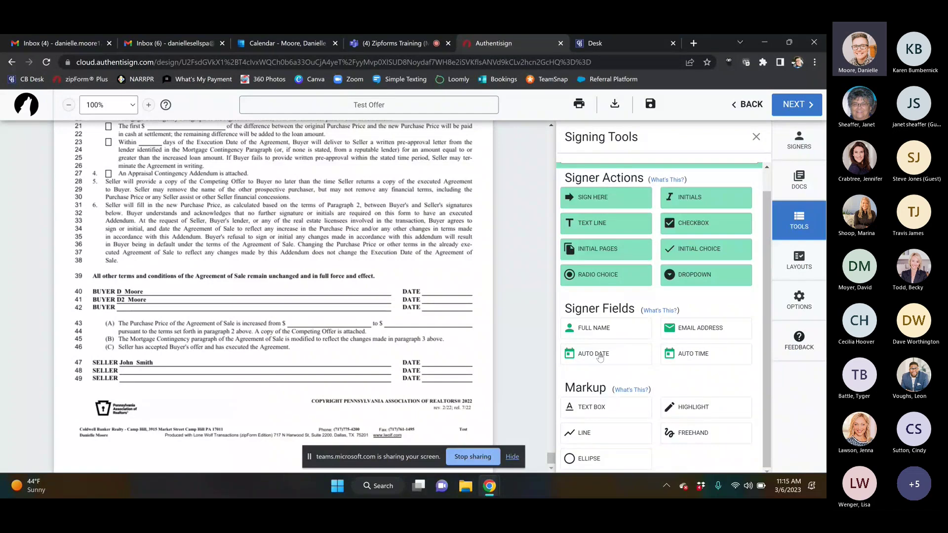
click(600, 358)
drag(271, 295, 329, 257)
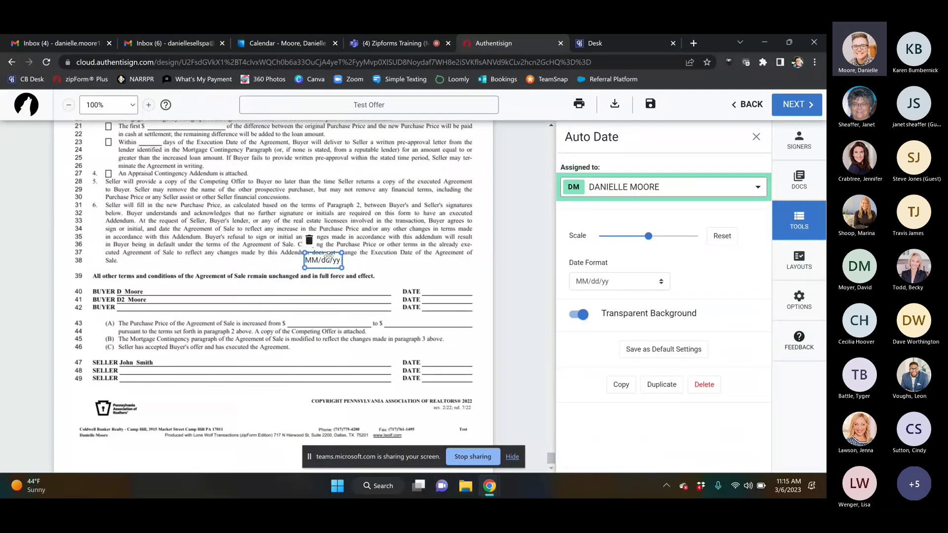
key(Delete)
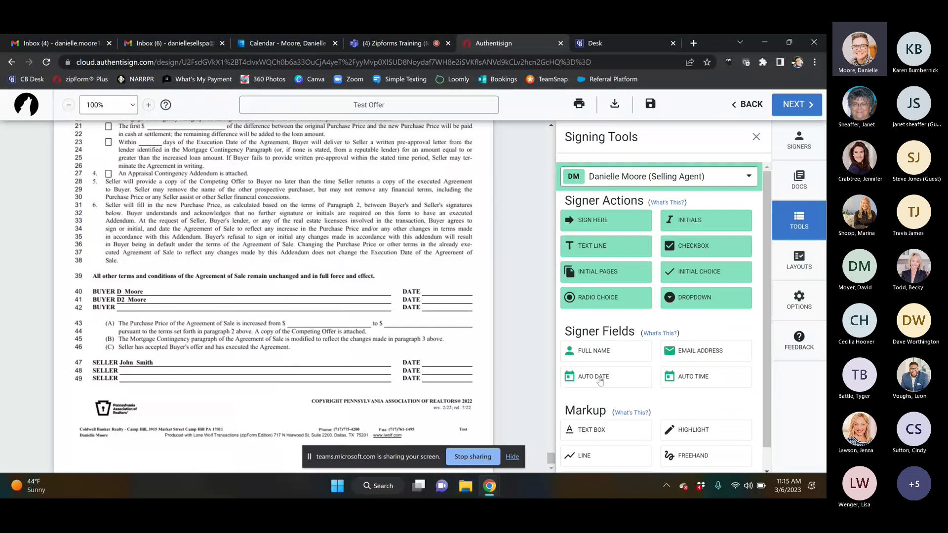
drag(599, 381, 420, 264)
click(437, 271)
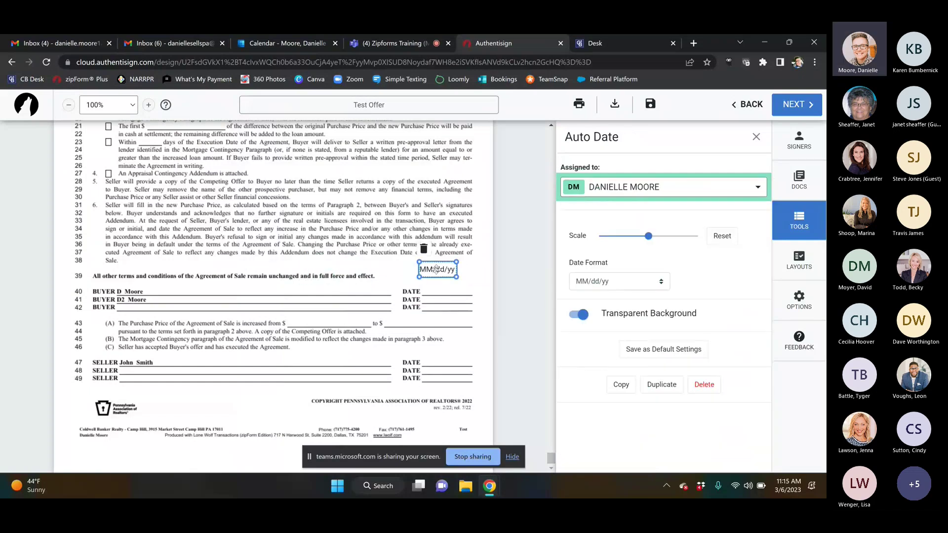
key(Delete)
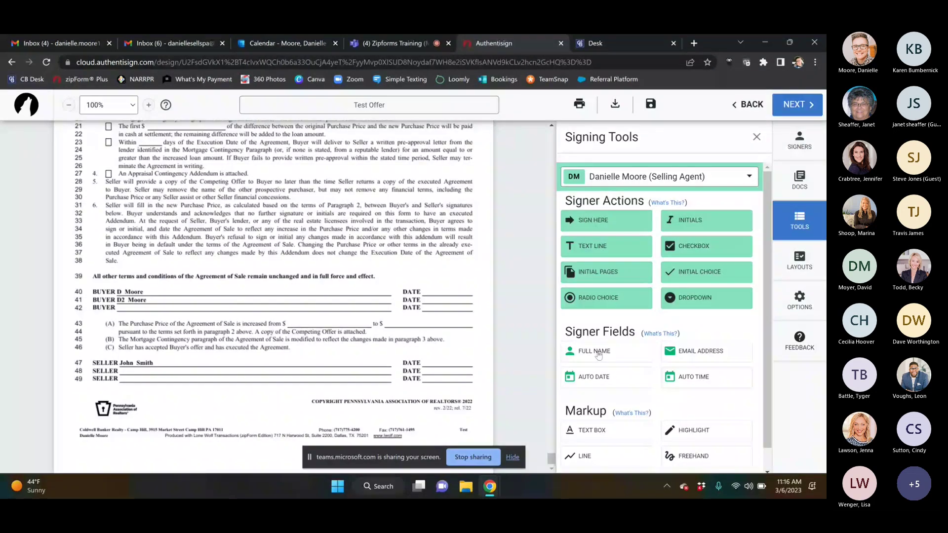
Step: Place Full Name fields for the selling agent on line 40 and for Buyer One on line 41
drag(598, 353, 139, 286)
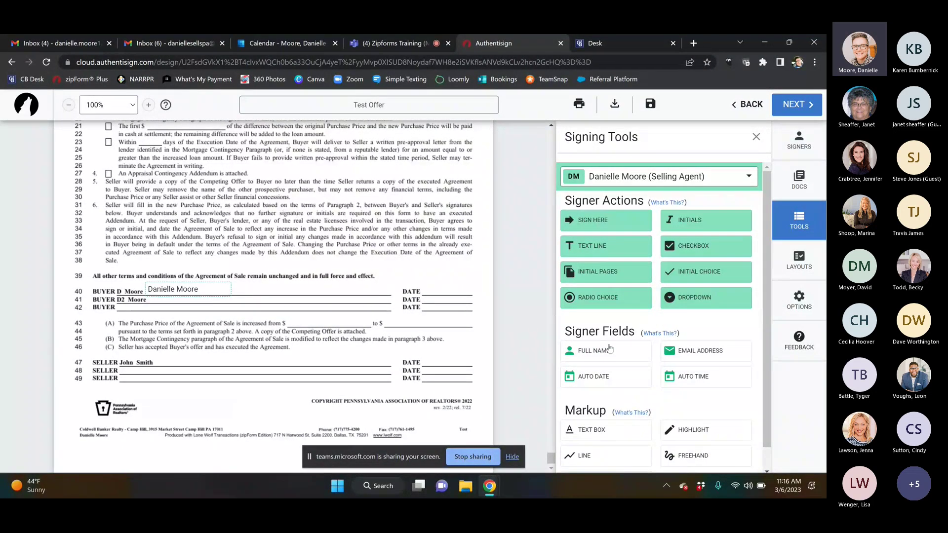
click(644, 179)
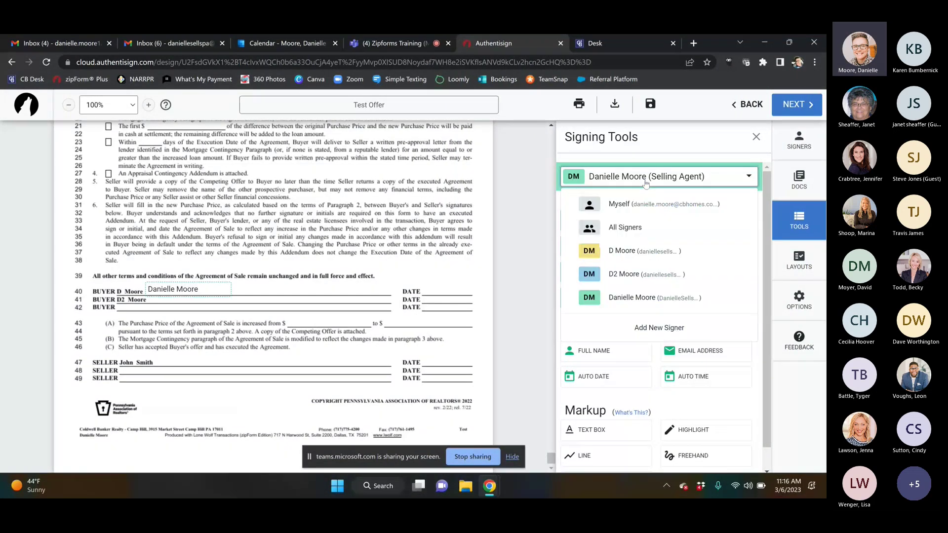
click(624, 252)
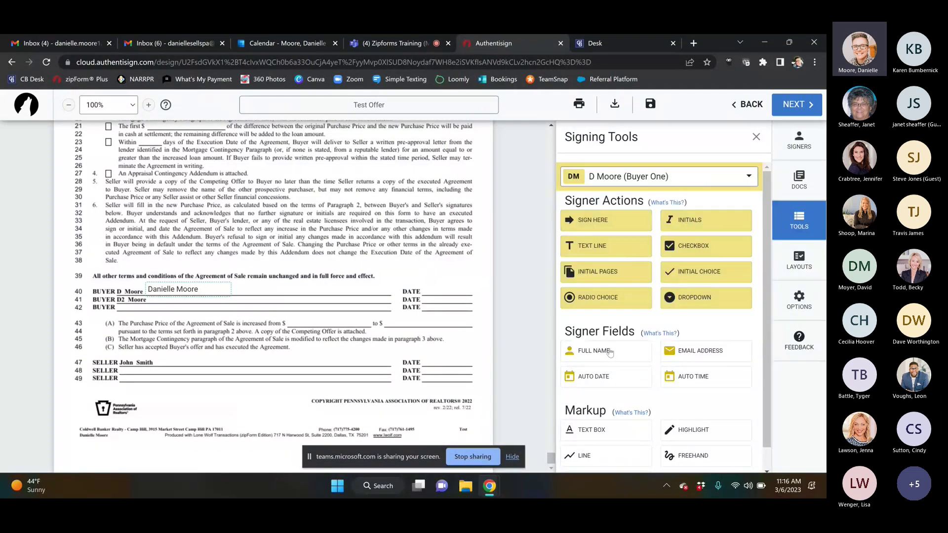
drag(611, 355, 150, 295)
Step: Delete both name fields from lines 40–41 and move on to finalizing the signing
click(180, 297)
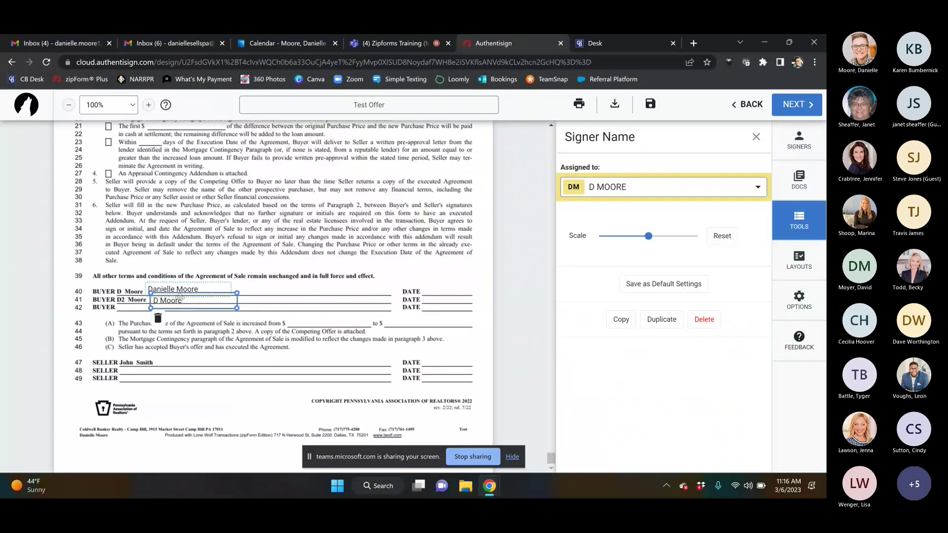
key(Delete)
click(191, 289)
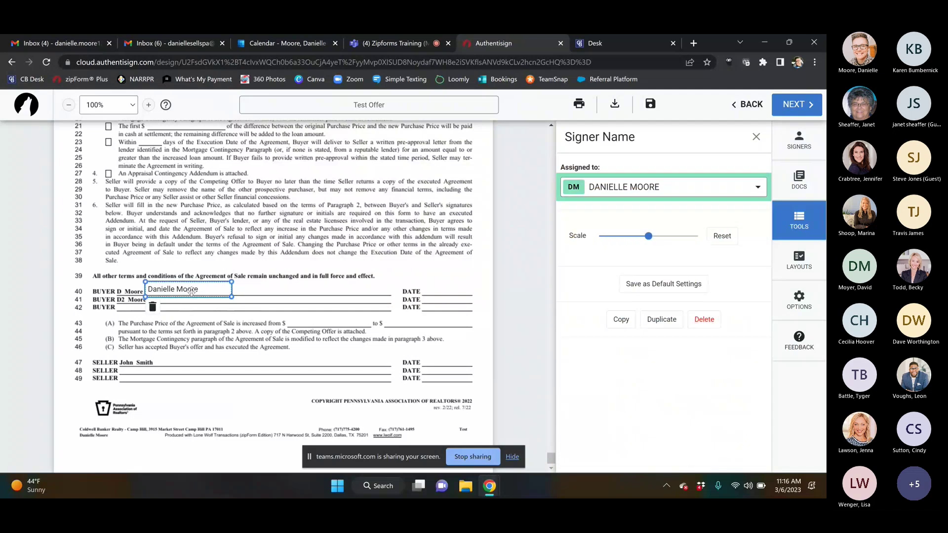
key(Delete)
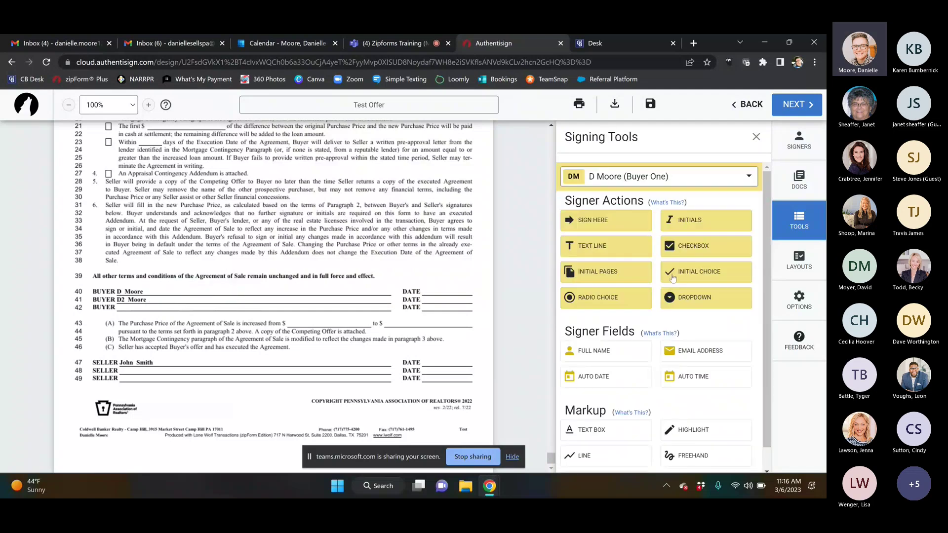
scroll(768, 290, down, 1)
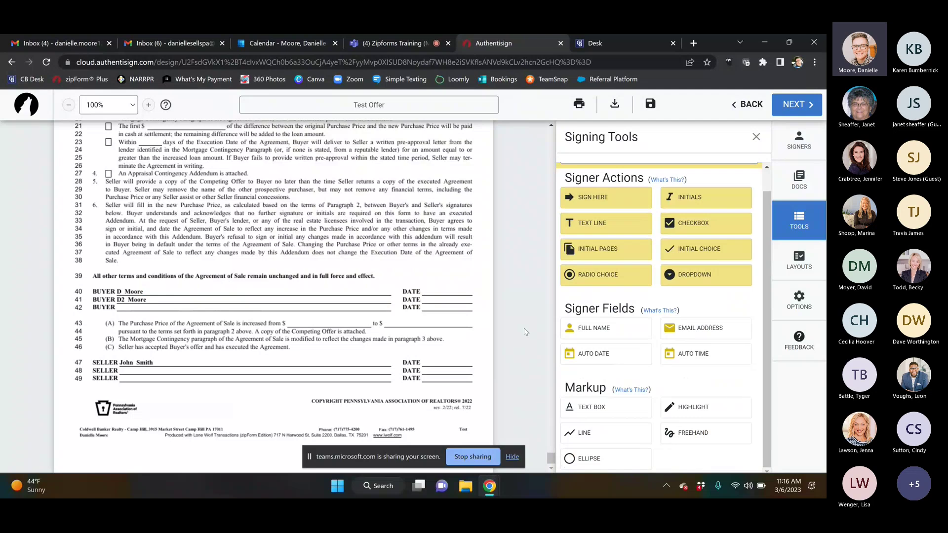
click(797, 108)
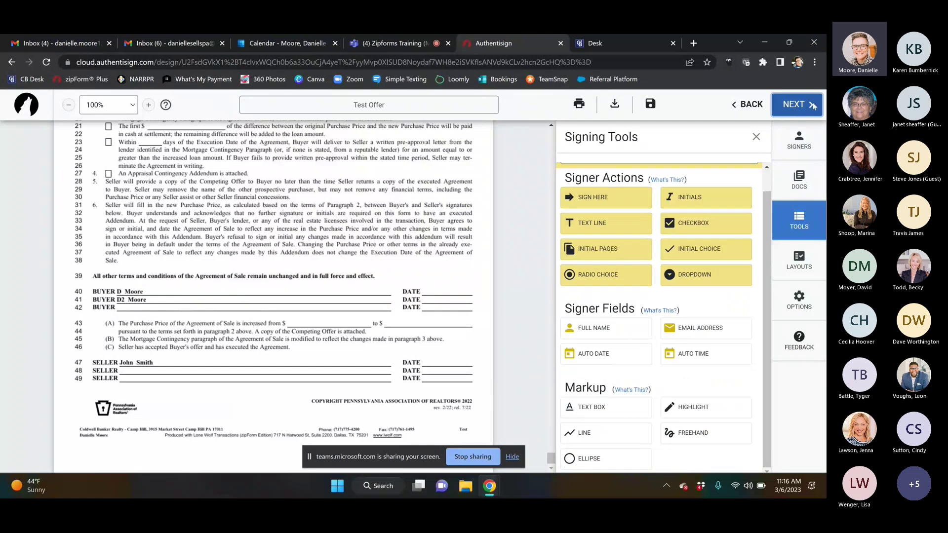
Step: Set the signing to expire on 3/7/2023, with reminders every 1 day at 9 AM
click(814, 105)
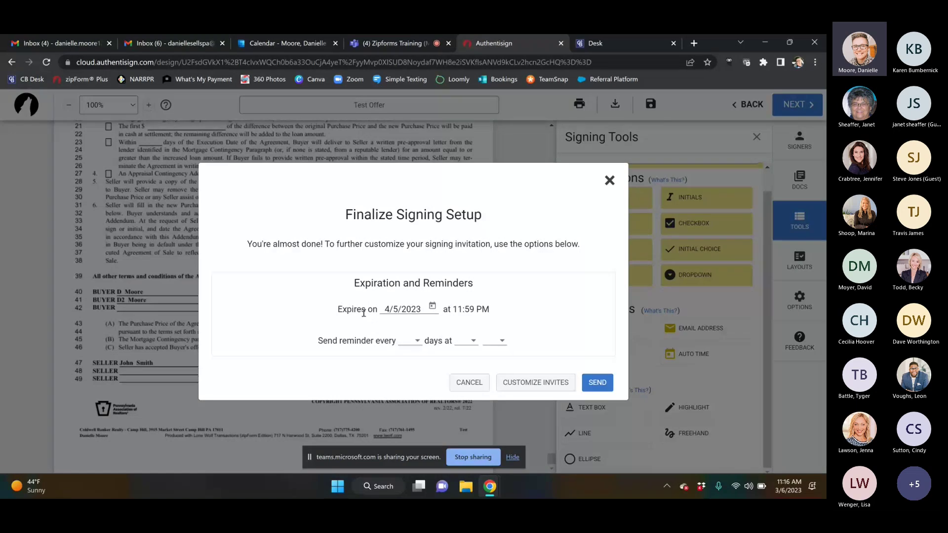
click(432, 307)
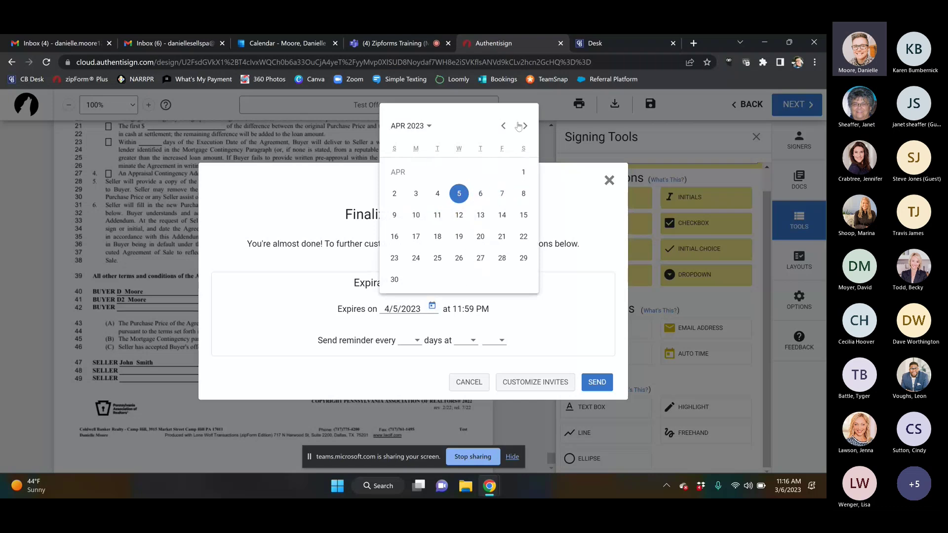
click(503, 126)
click(436, 194)
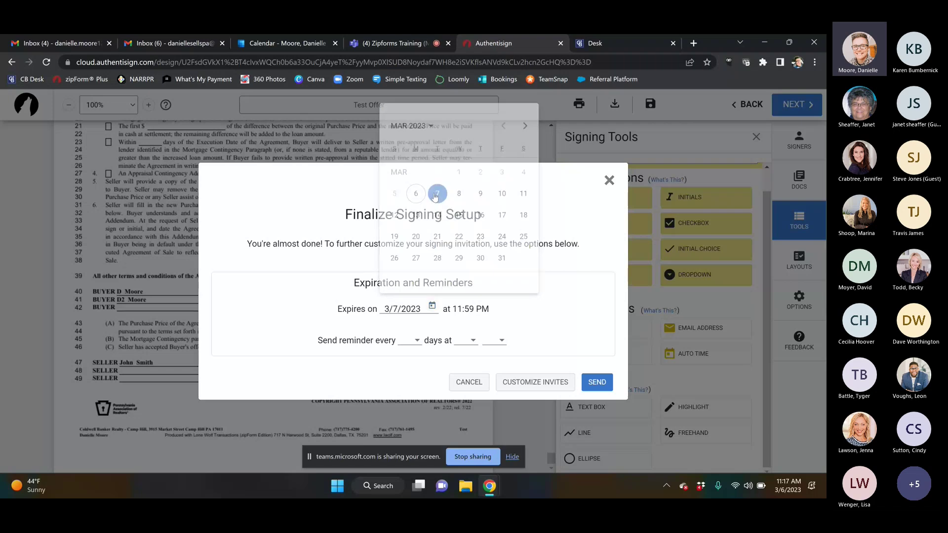
click(418, 340)
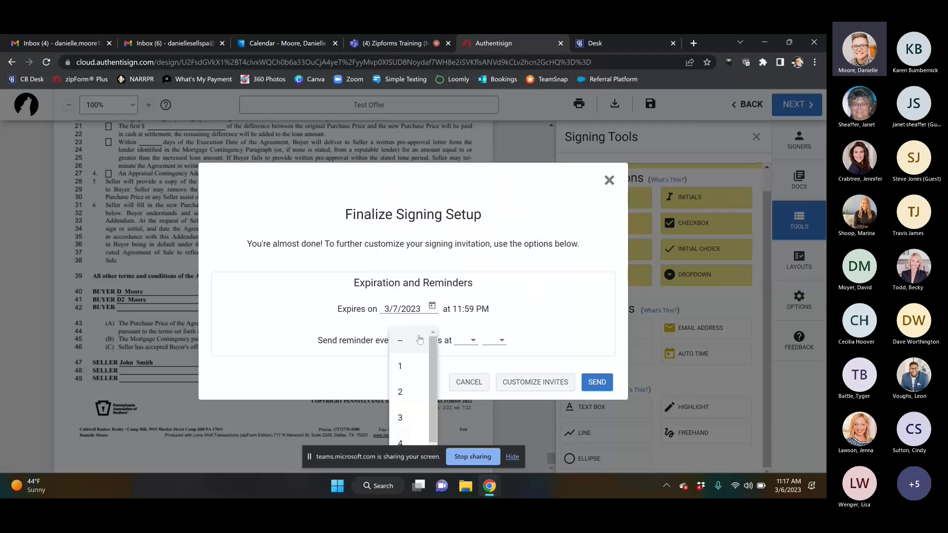
click(401, 366)
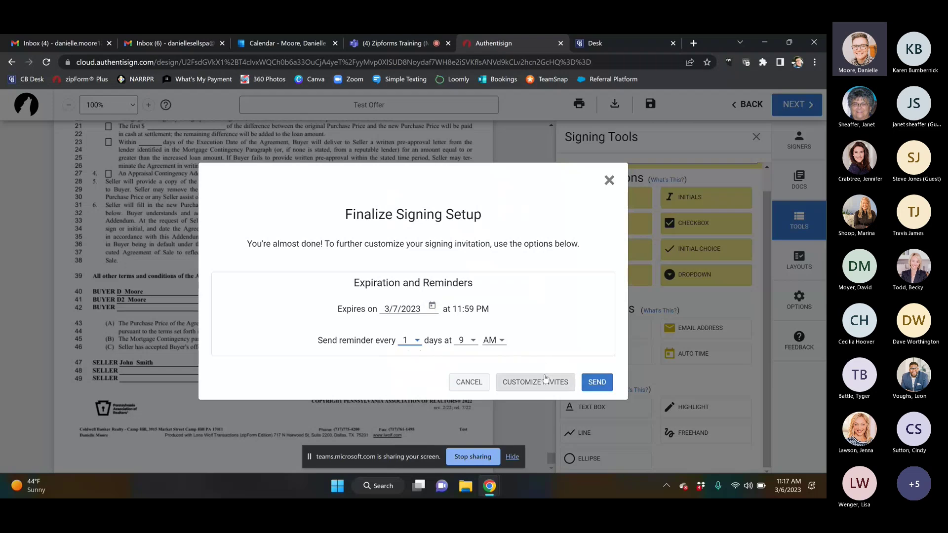
Step: Save the invitation emails without a custom message, then close Finalize Signing Setup unsent
click(545, 379)
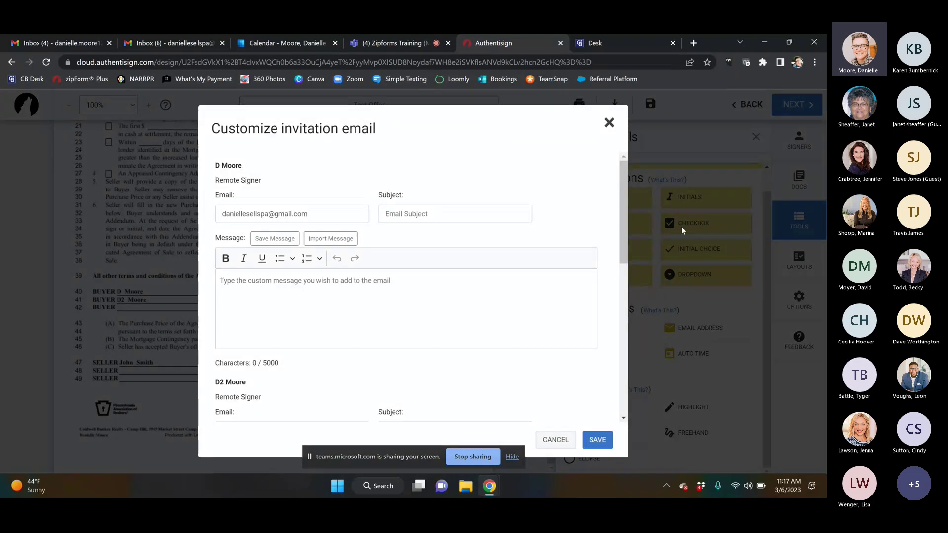
drag(624, 221, 621, 255)
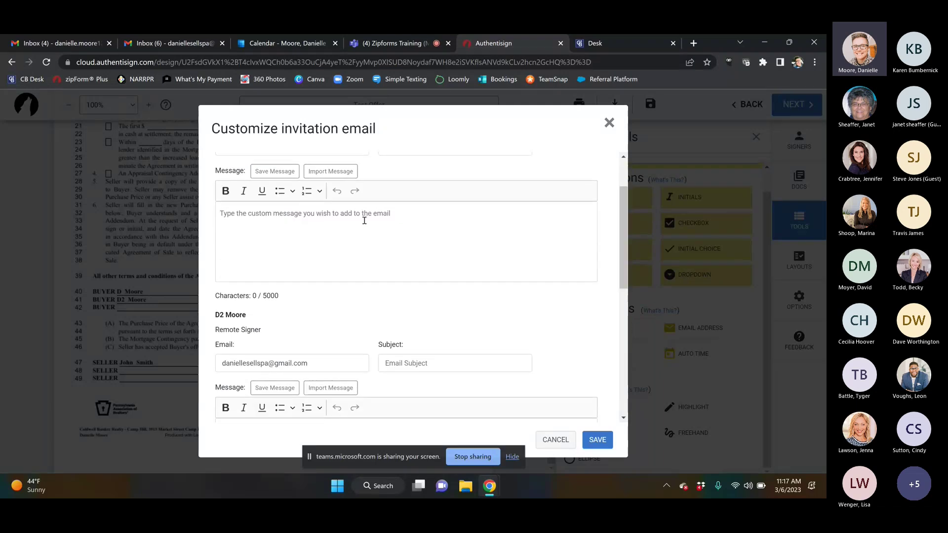
click(365, 220)
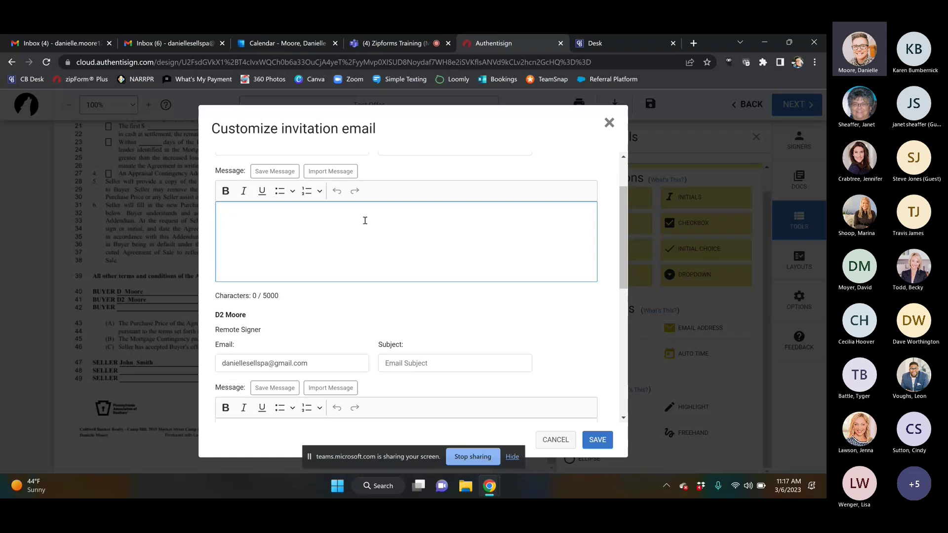
click(596, 442)
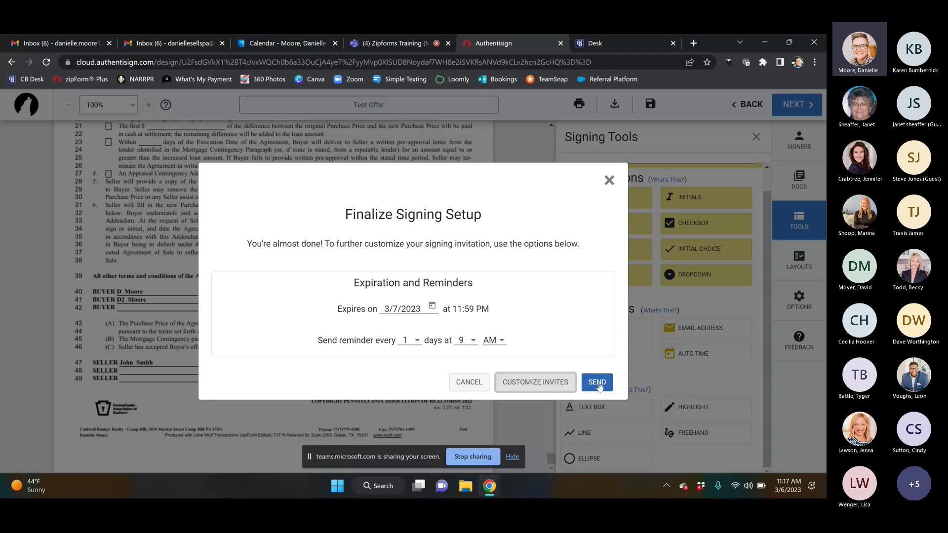
click(609, 179)
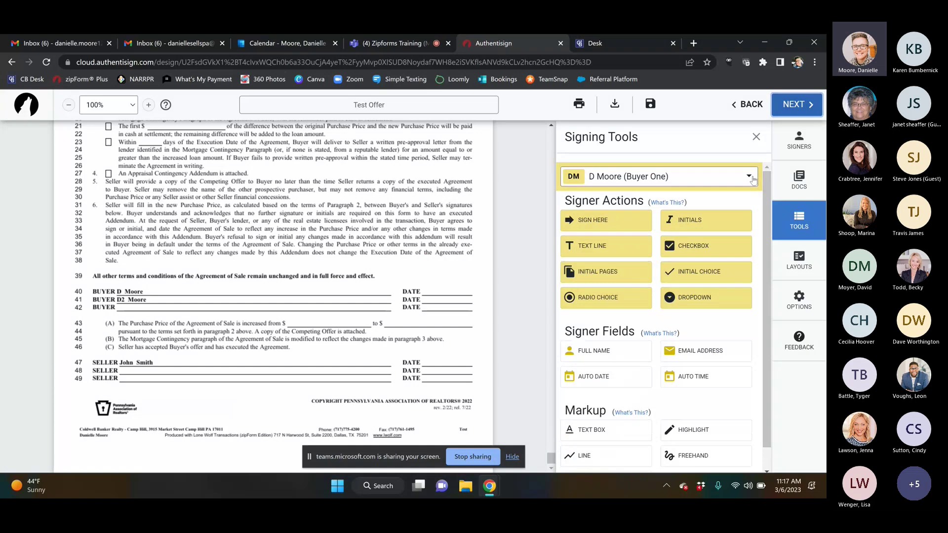
click(652, 177)
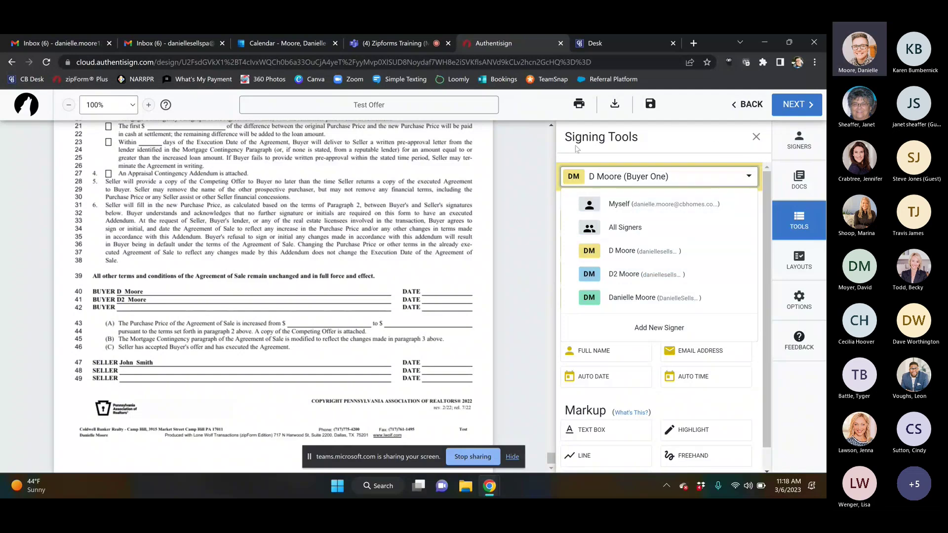
click(520, 165)
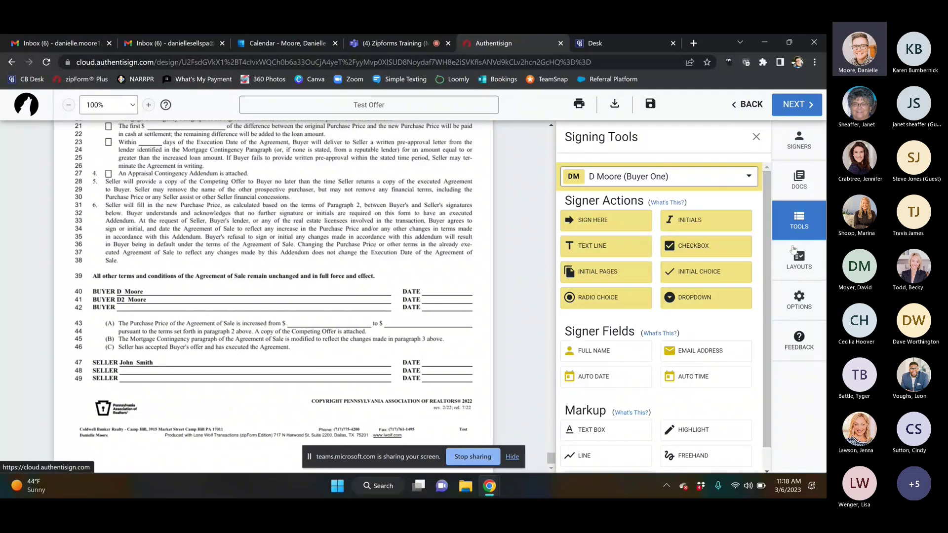
Step: Open Layouts and then Options in the sidebar, and close the Options panel
click(796, 257)
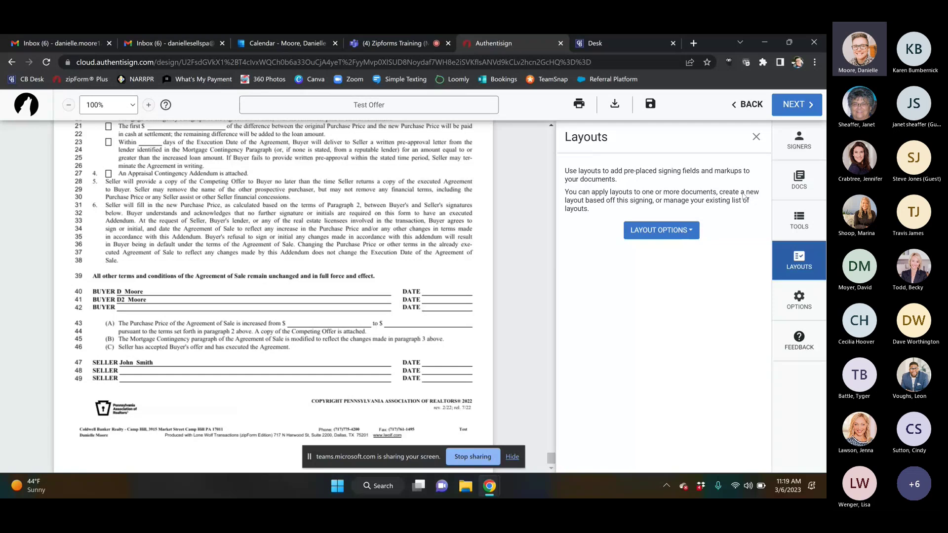
click(800, 299)
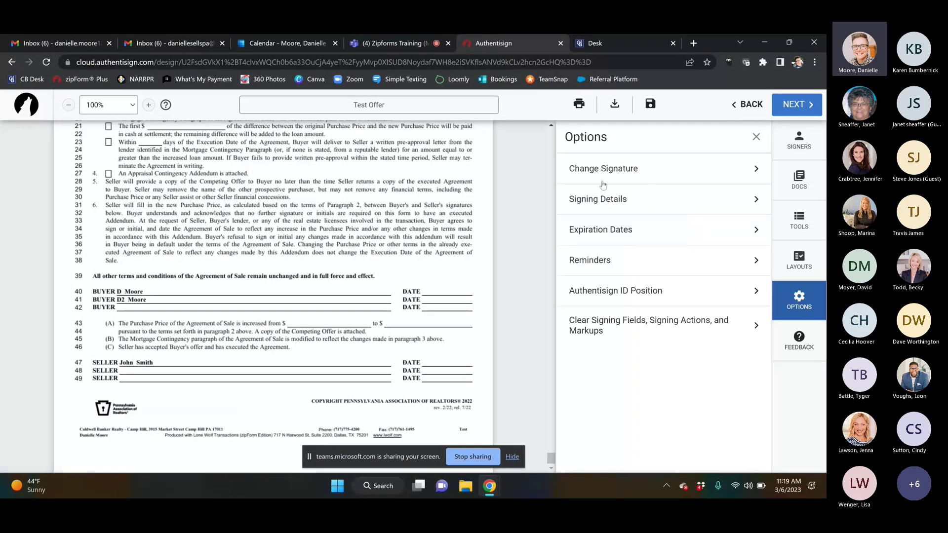
click(756, 136)
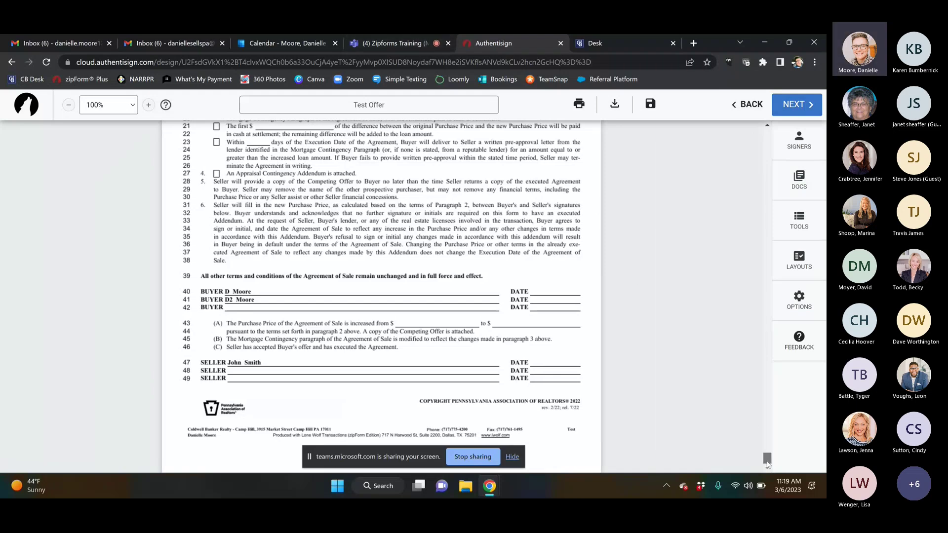
Step: Scroll up to the Consumer Notice acknowledgment with its required Sign Here fields
drag(767, 461, 764, 424)
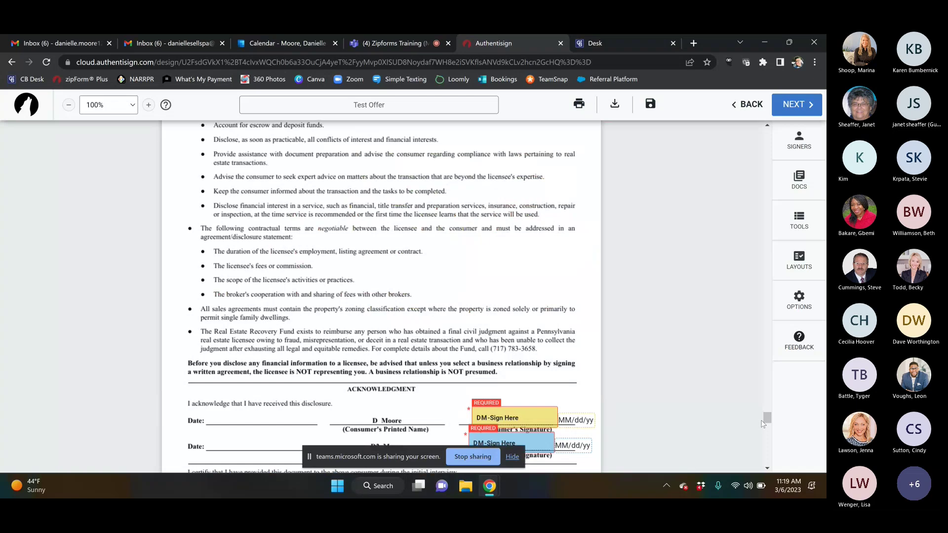
Step: Turn on signing order so Buyer One, Buyer Two and the Selling Agent sign 1 to 3
click(799, 147)
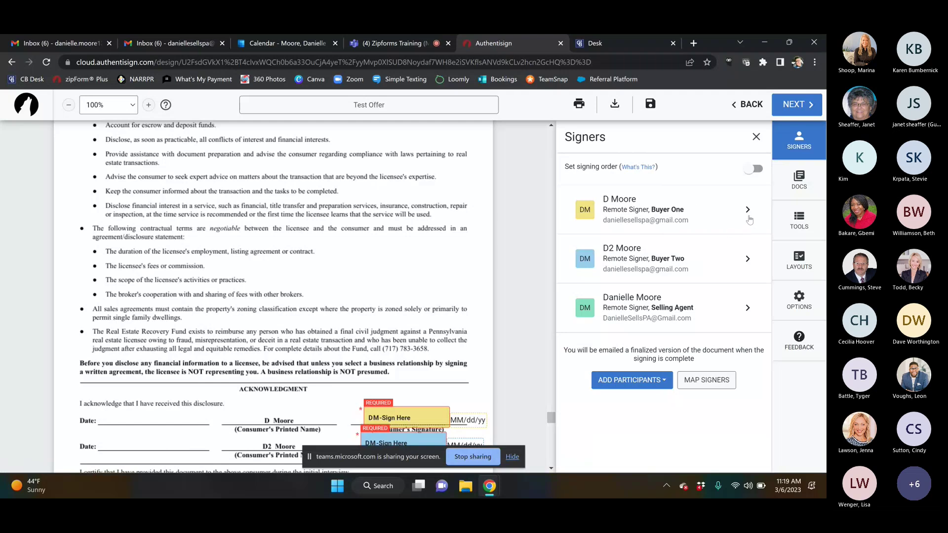
click(753, 170)
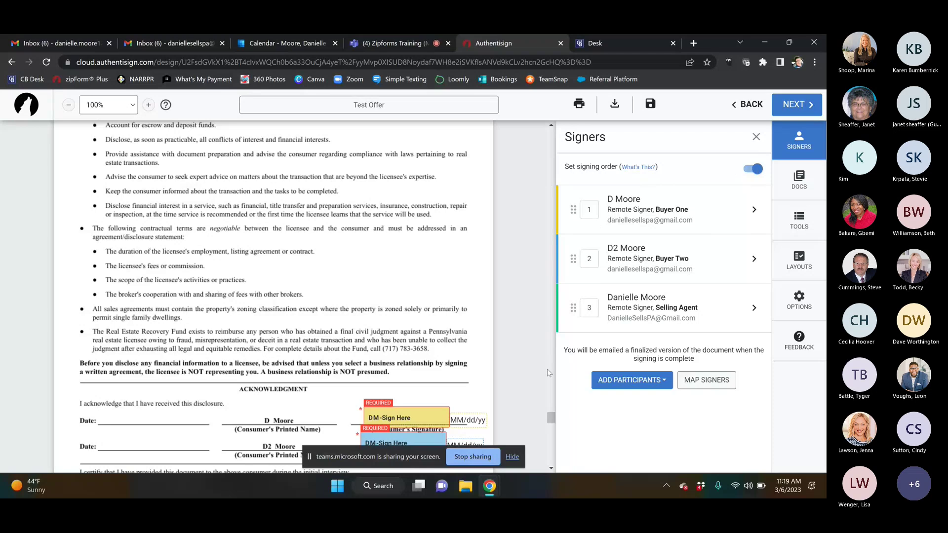
drag(550, 418, 552, 385)
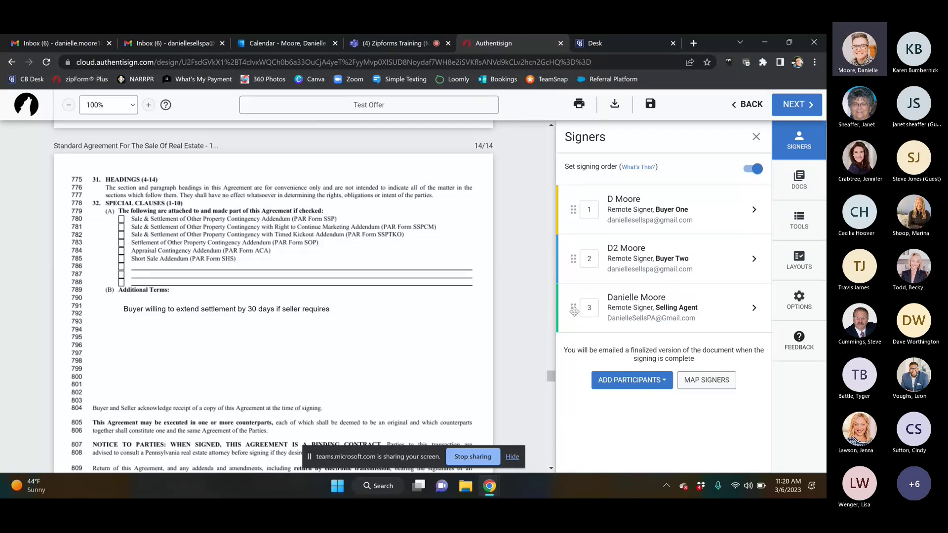
mouse_move(574, 309)
mouse_down()
mouse_move(574, 209)
mouse_move(573, 305)
mouse_up()
mouse_move(637, 168)
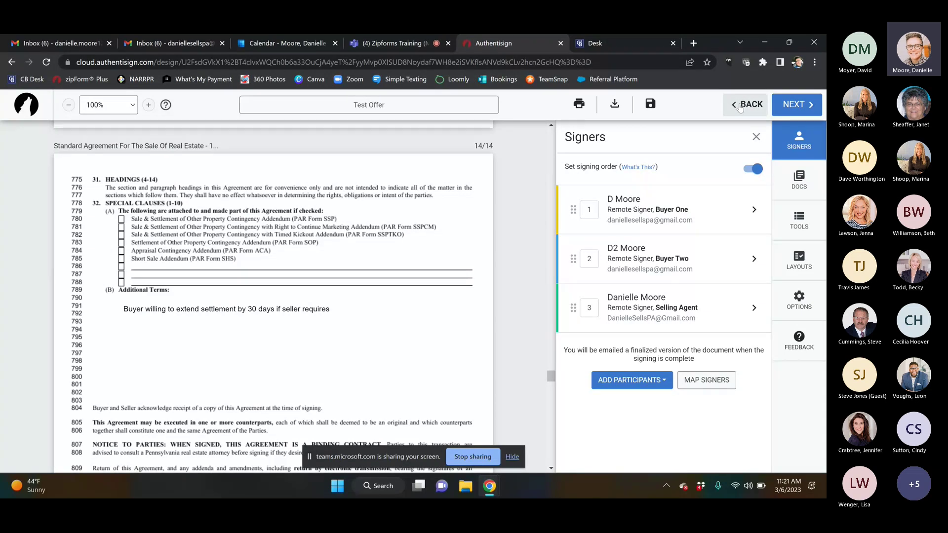
Step: Save the signing setup on exit and return to the Test transaction's documents in zipForm Plus
click(739, 106)
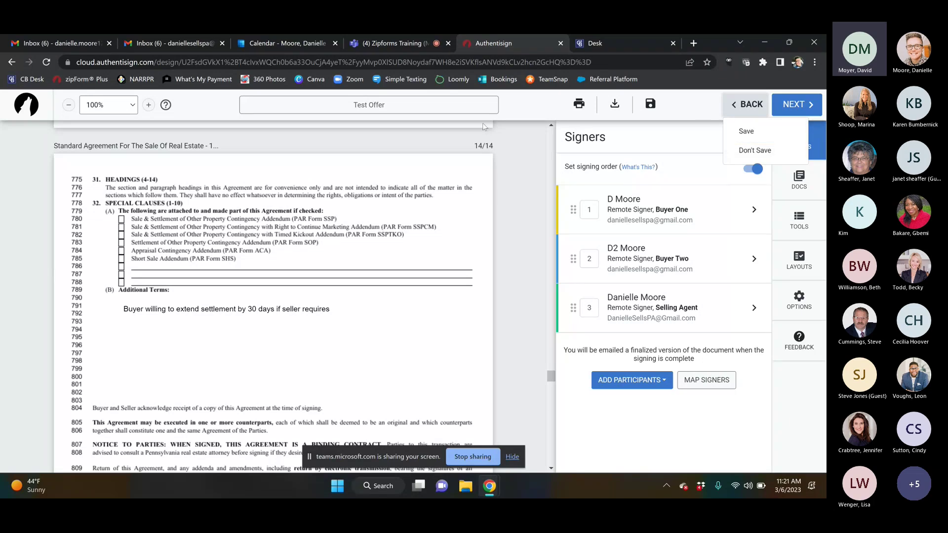
click(527, 184)
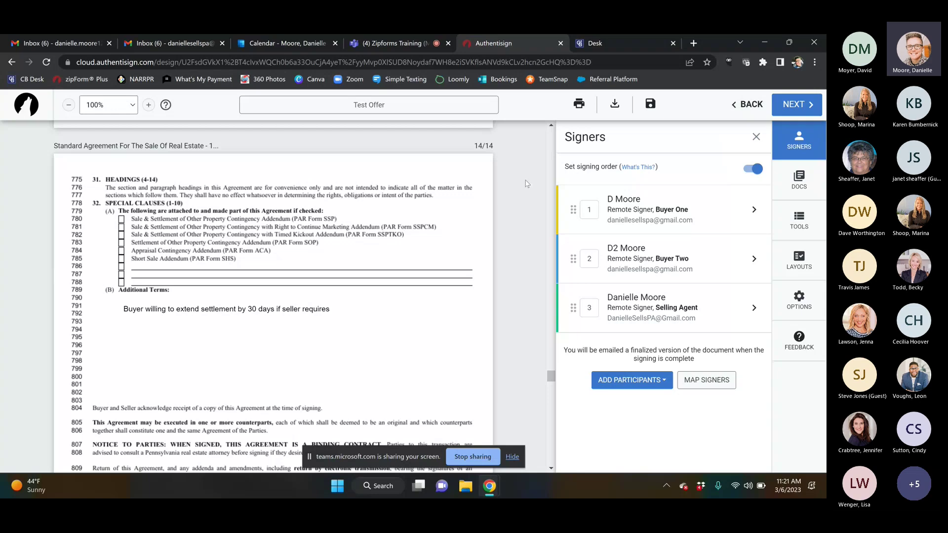
drag(551, 378, 552, 371)
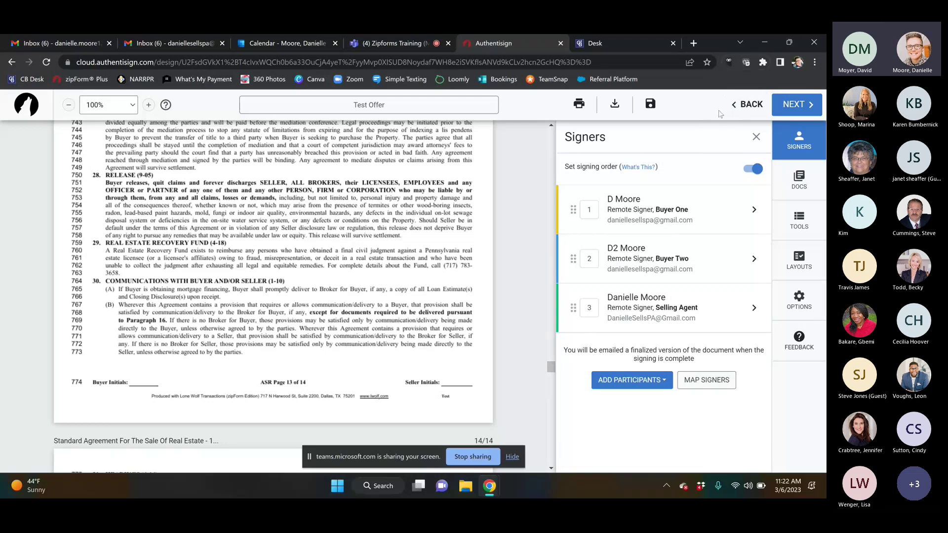
click(741, 101)
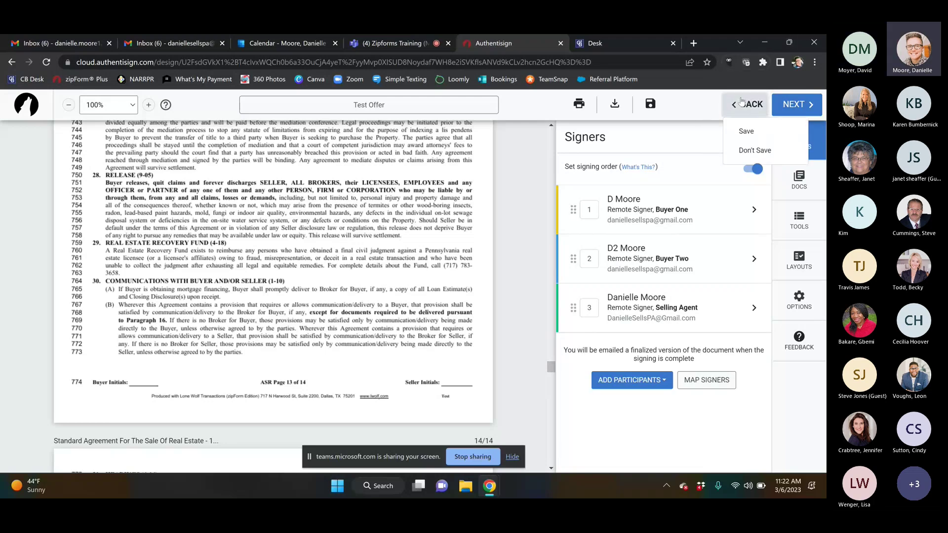
click(747, 131)
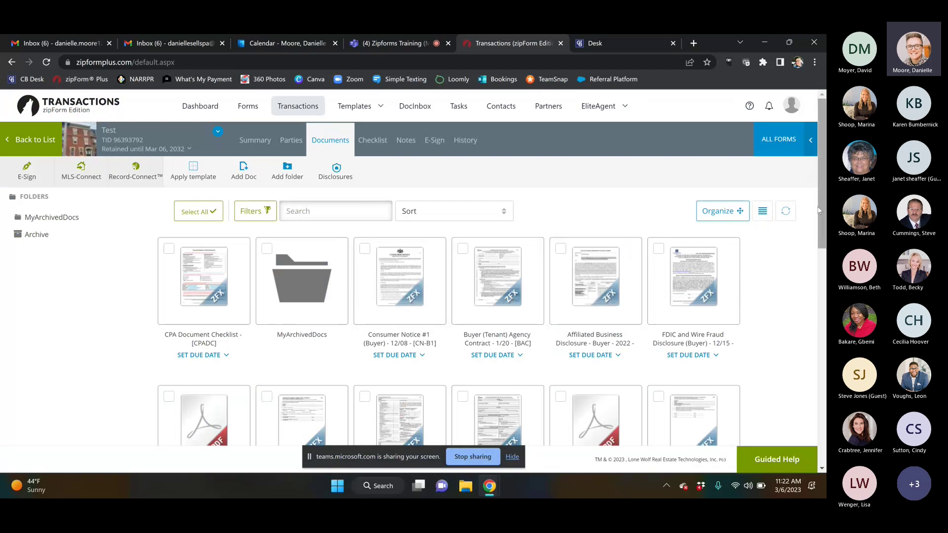
Step: Send the FHA For Your Protection: Get a Home Inspection document to a new Authentisign signing
key(ctrl+a)
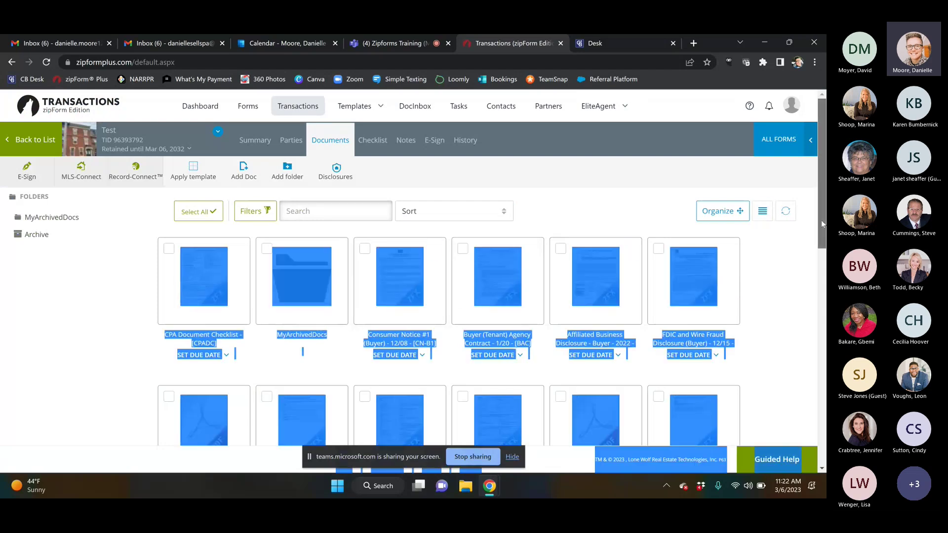
click(756, 277)
scroll(792, 275, down, 3)
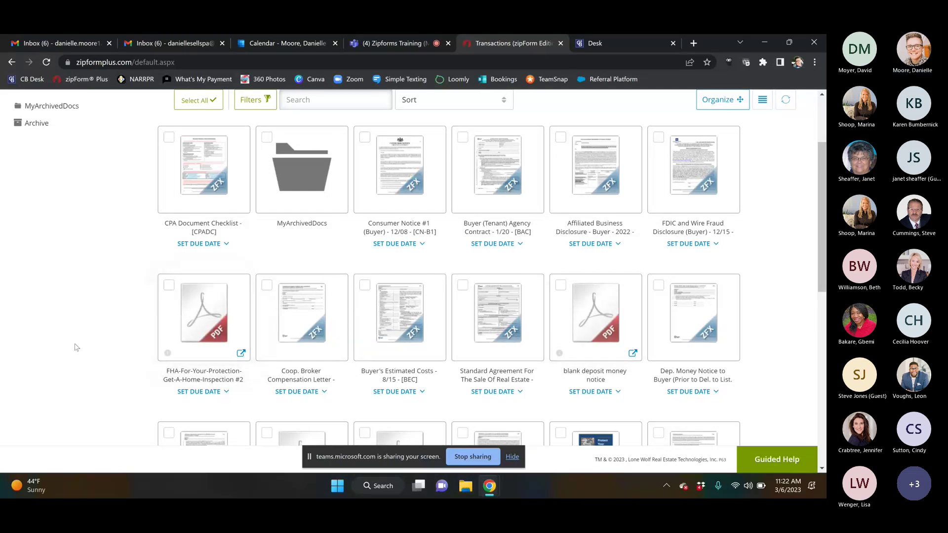
click(197, 312)
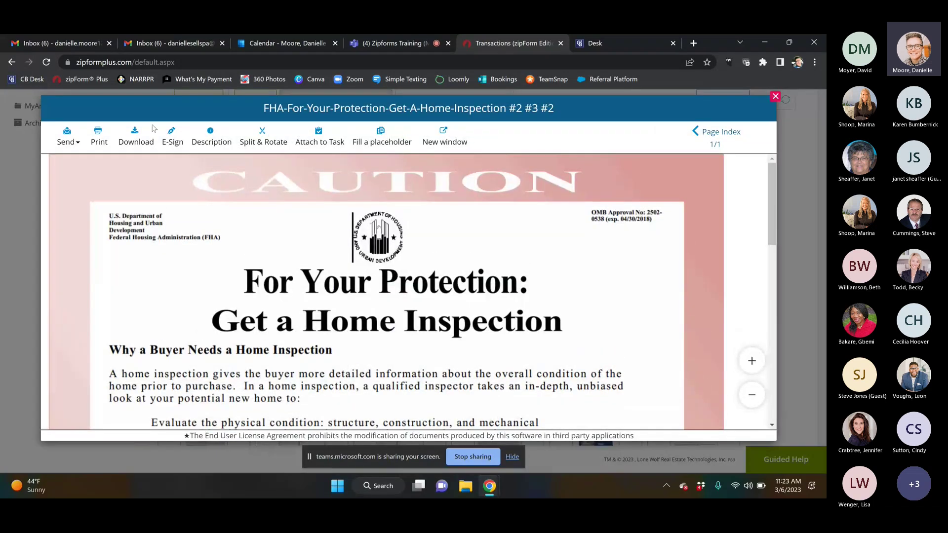
click(173, 136)
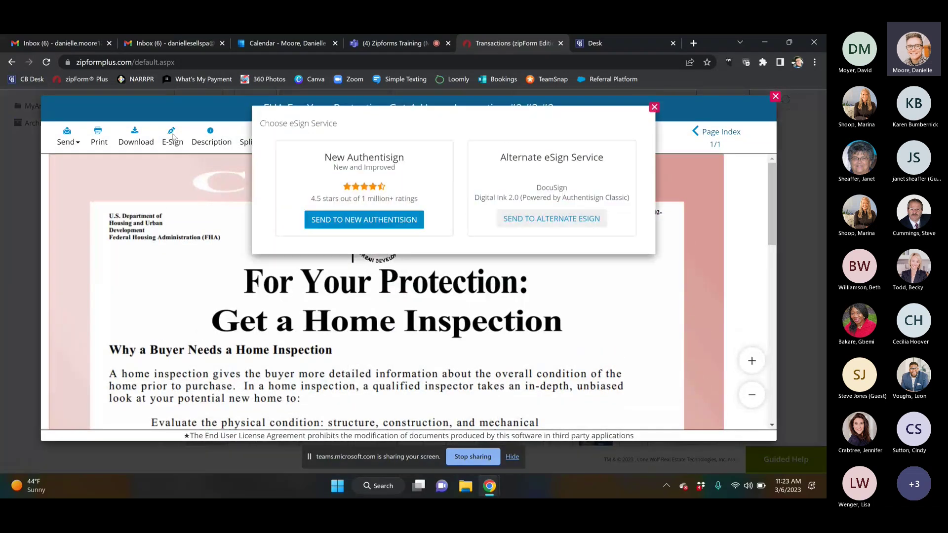
click(369, 221)
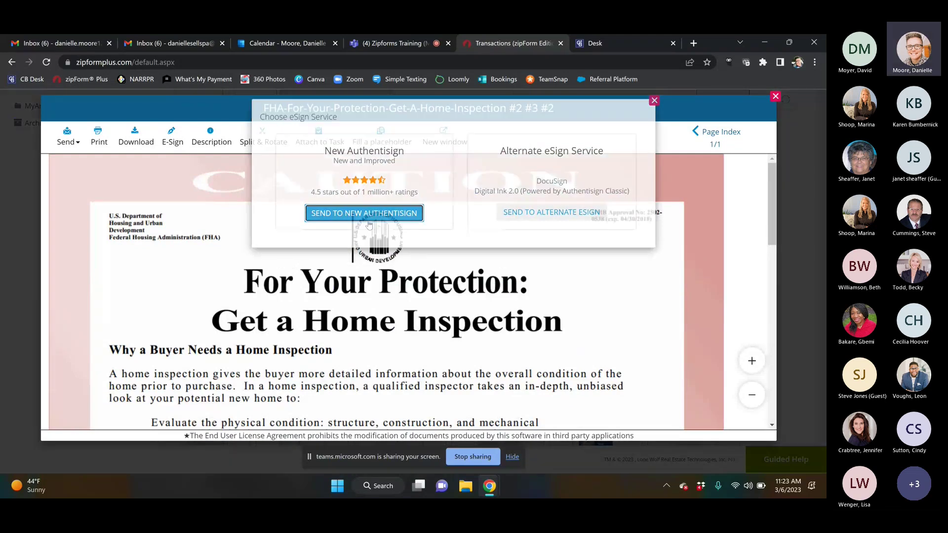
click(544, 278)
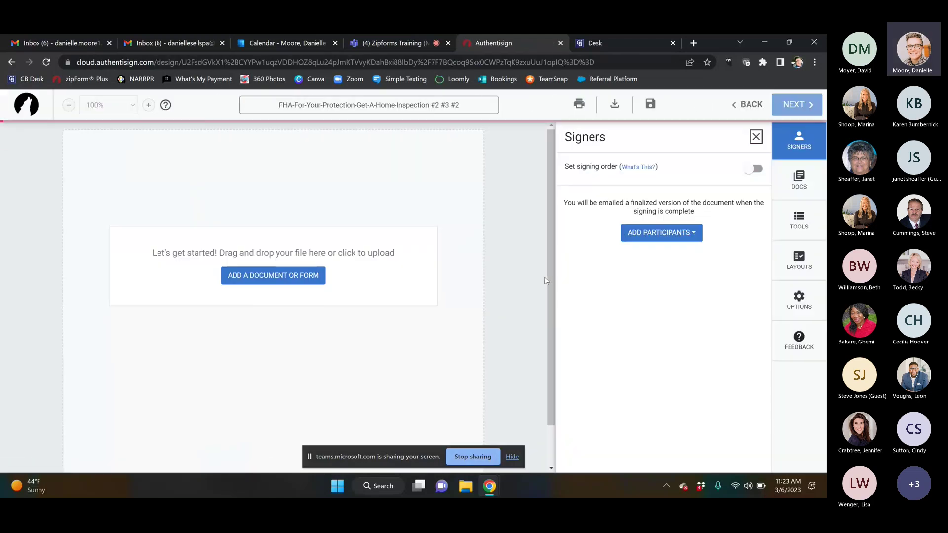
Step: Strike a line through the For Your Protection: title and add a $205,000 text box beside it
click(800, 221)
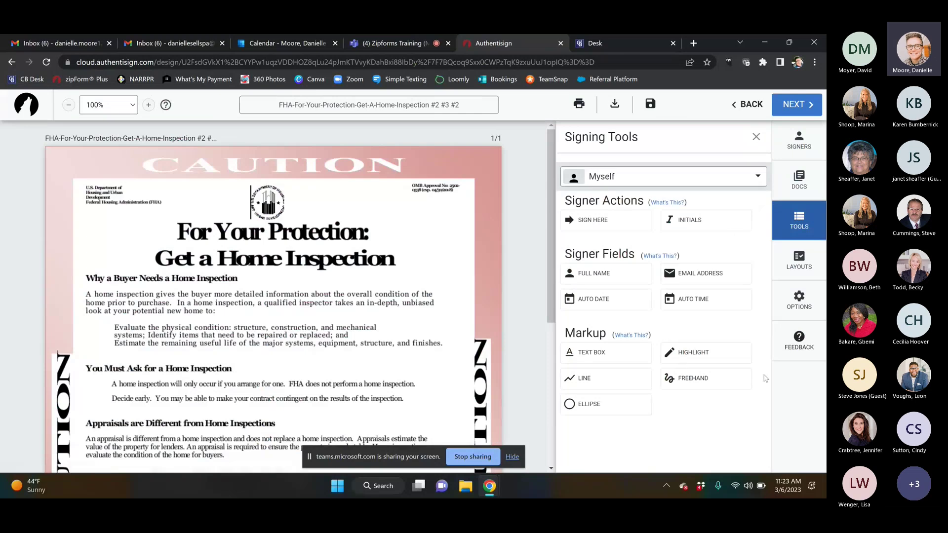
click(586, 379)
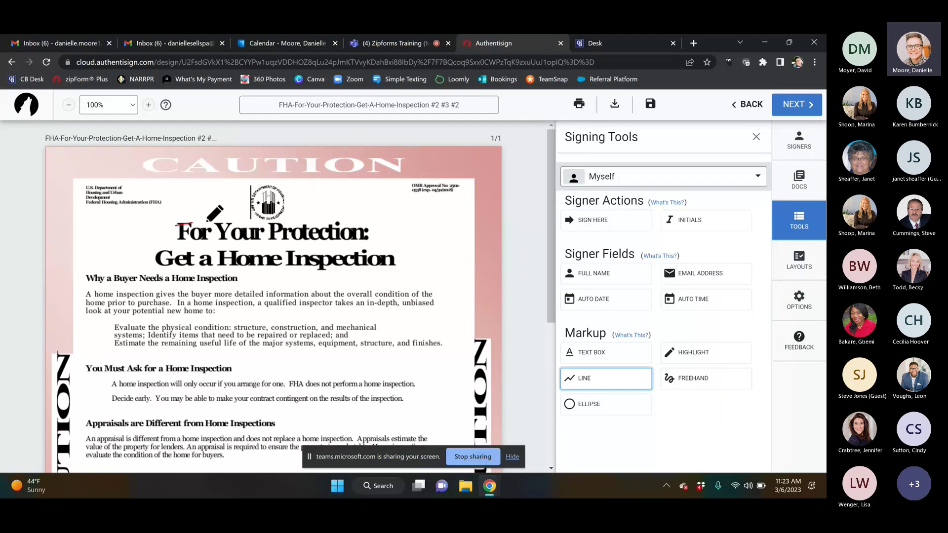
drag(176, 225, 384, 232)
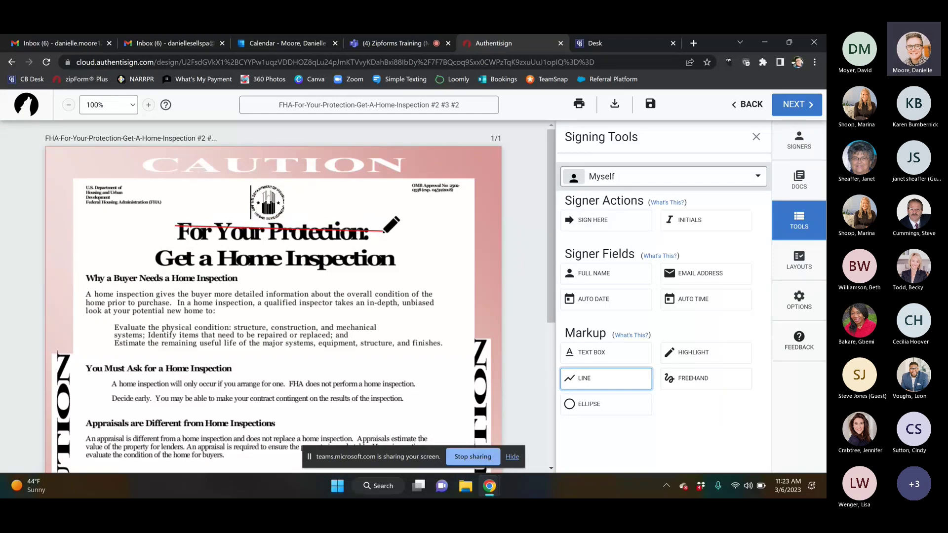
click(606, 355)
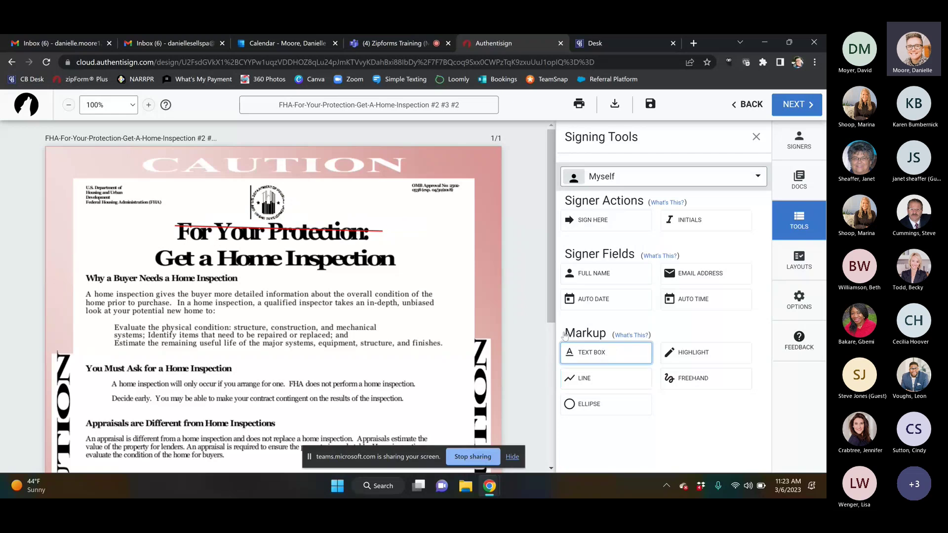
click(393, 230)
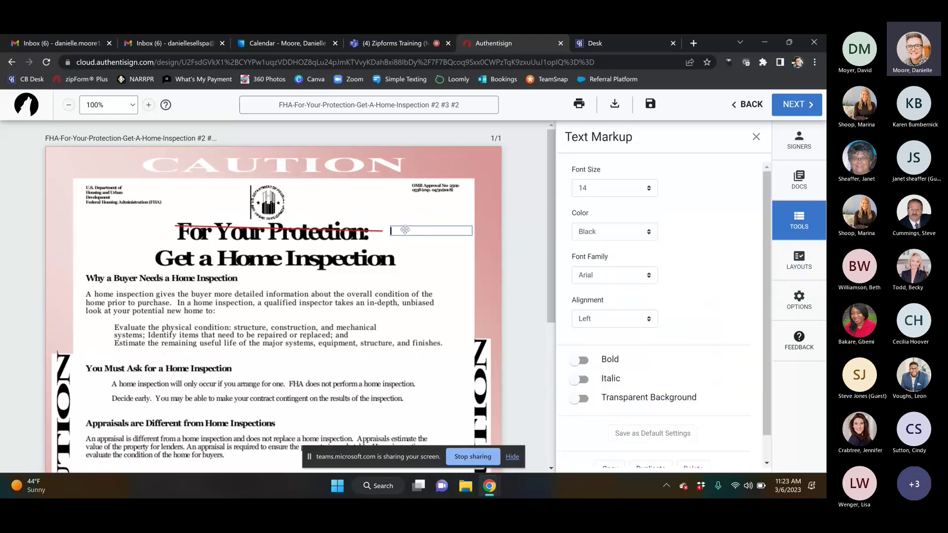
text($200)
text(,000)
click(470, 262)
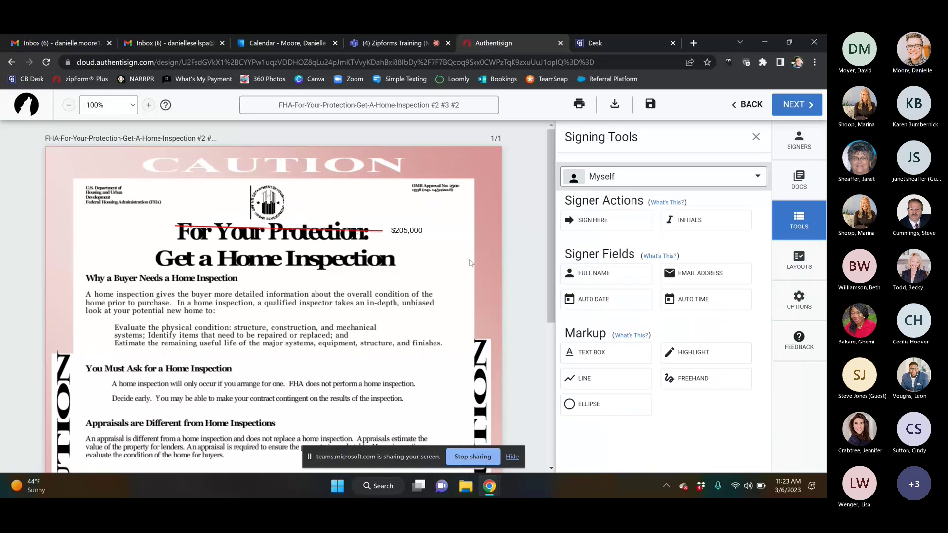
Step: Reposition the $205,000 note beside the title, then leave the signing without saving the markup
click(401, 230)
click(437, 257)
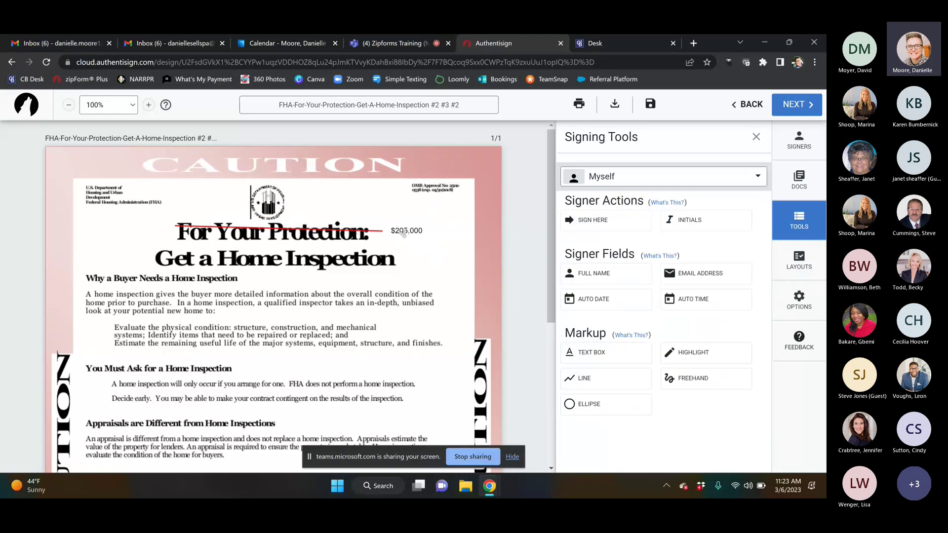
drag(406, 230, 180, 368)
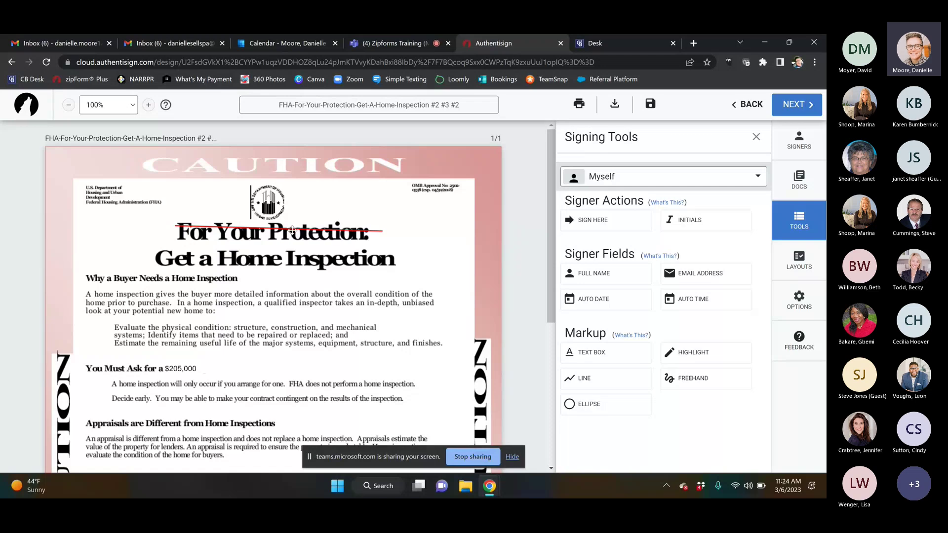
drag(192, 369, 399, 226)
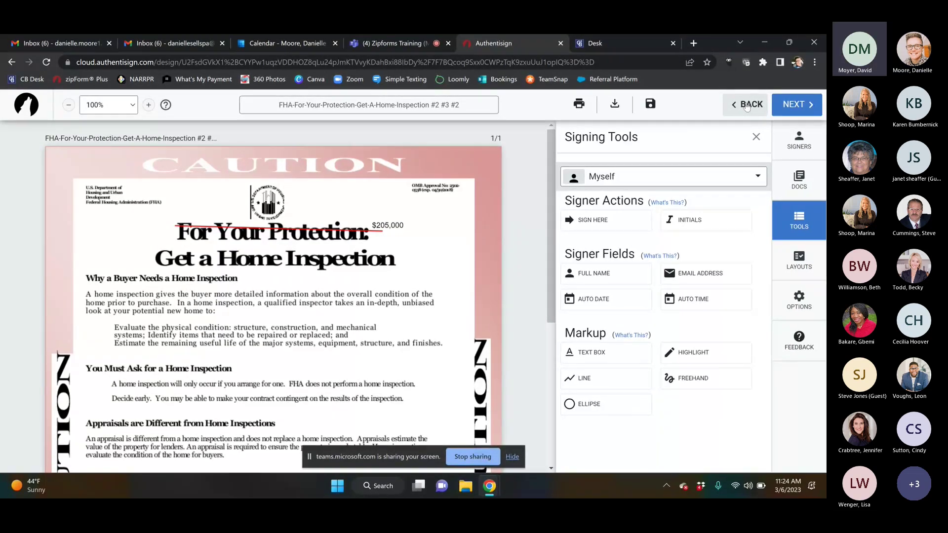
click(748, 108)
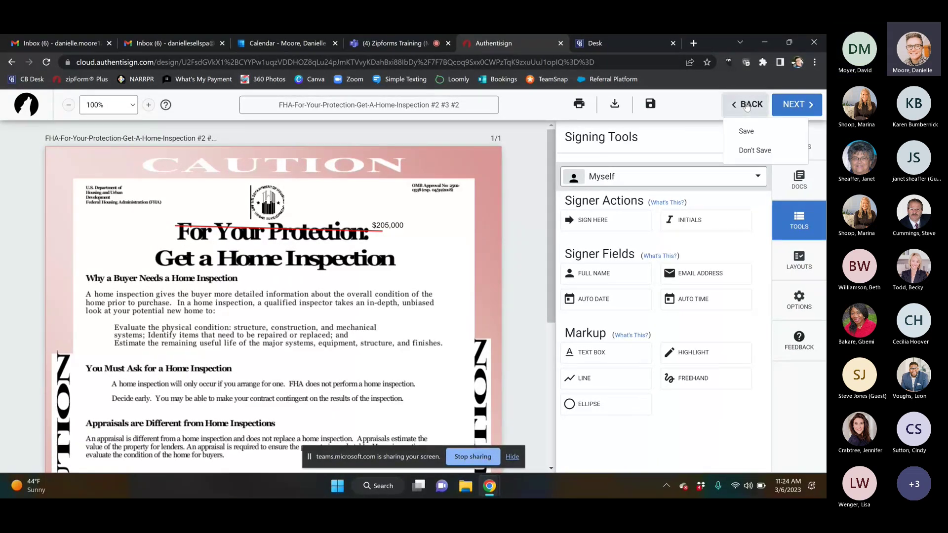
click(756, 151)
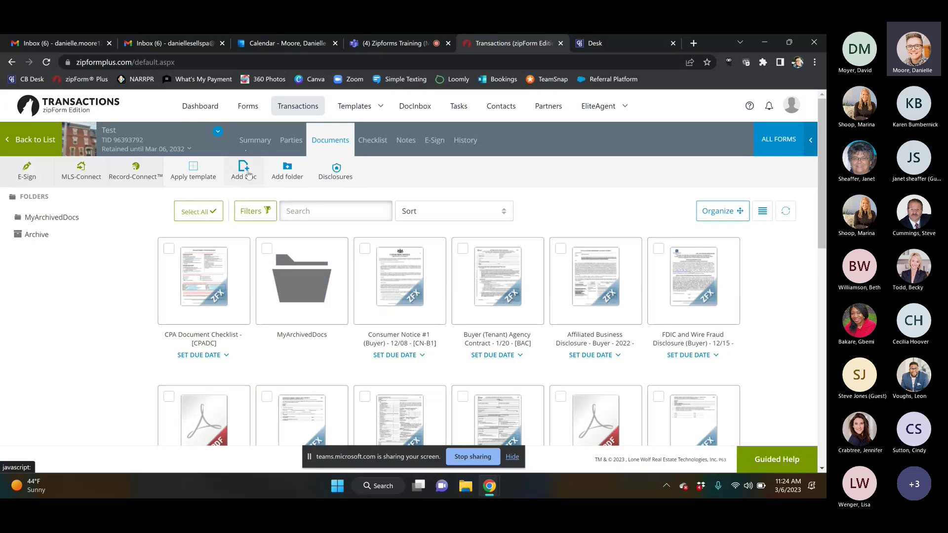
click(249, 174)
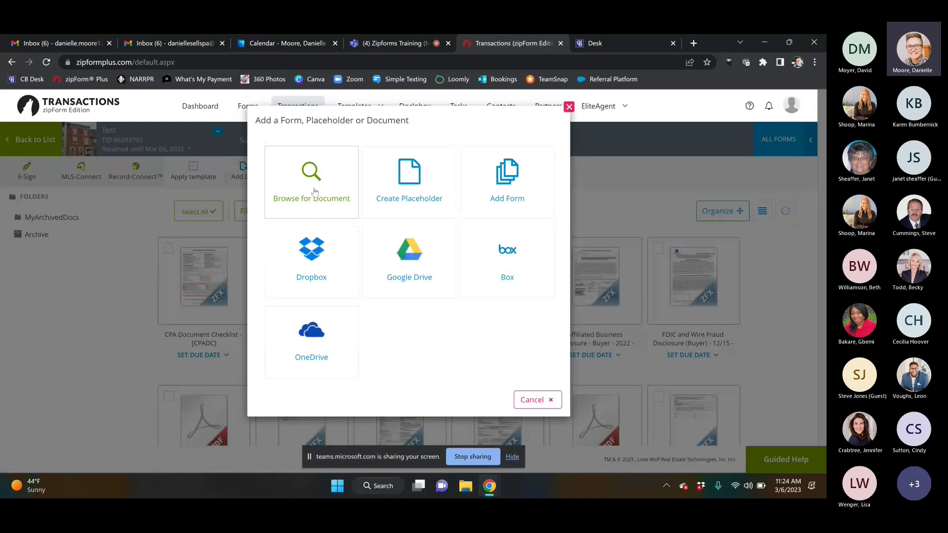
click(538, 403)
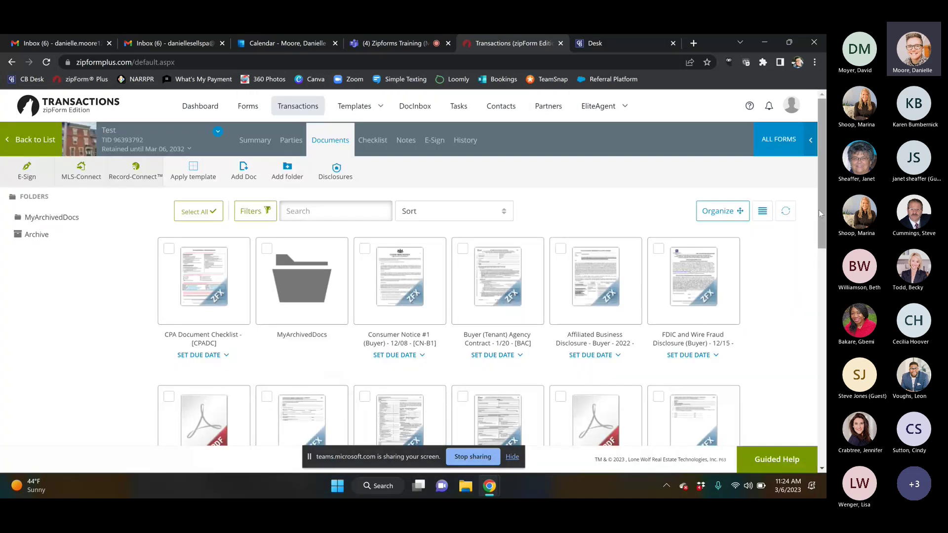
scroll(197, 385, down, 2)
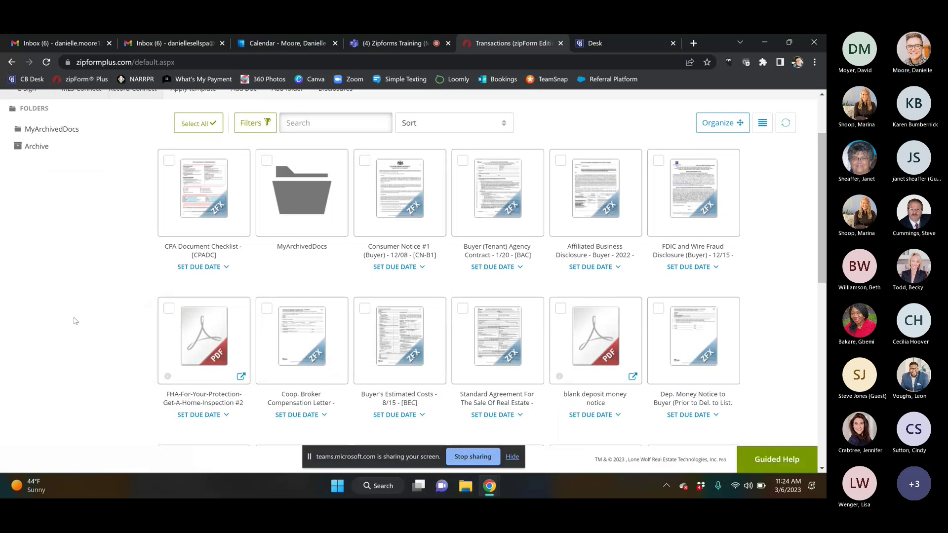
scroll(822, 207, up, 2)
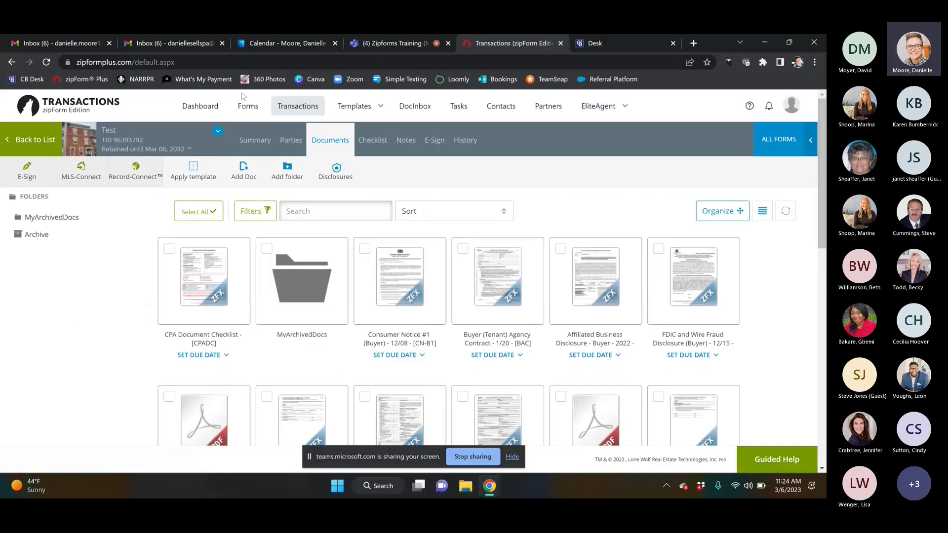
click(245, 108)
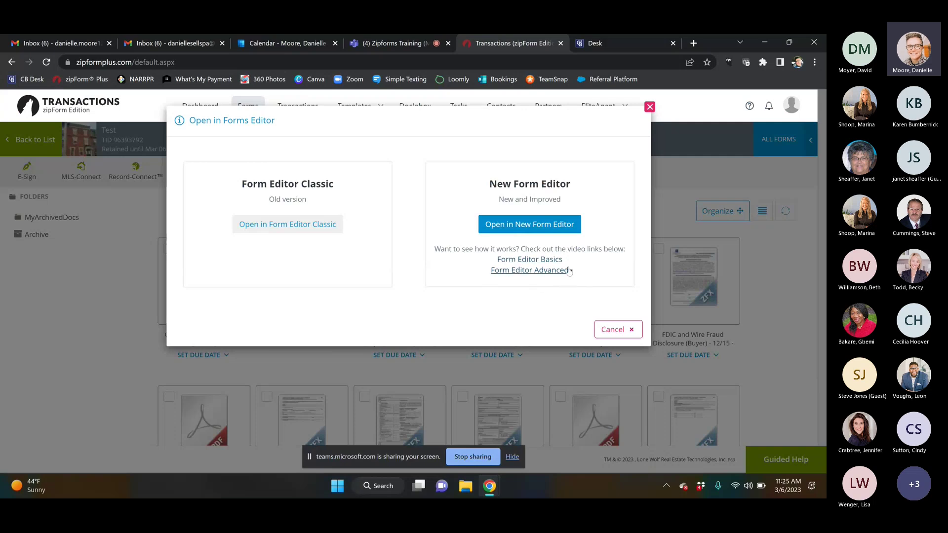
click(613, 330)
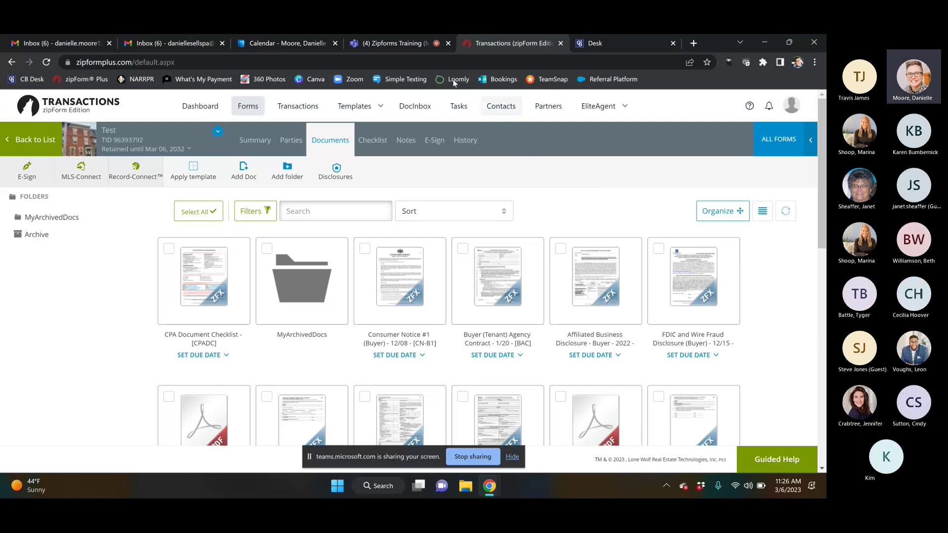
Step: Return to the Teams meeting and bring up Record and transcribe, showing Stop recording
click(379, 40)
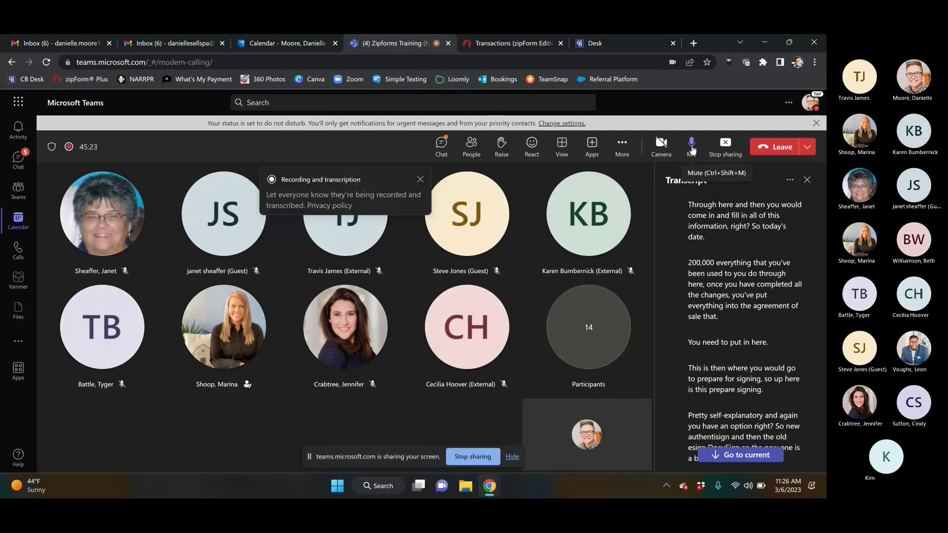
click(623, 147)
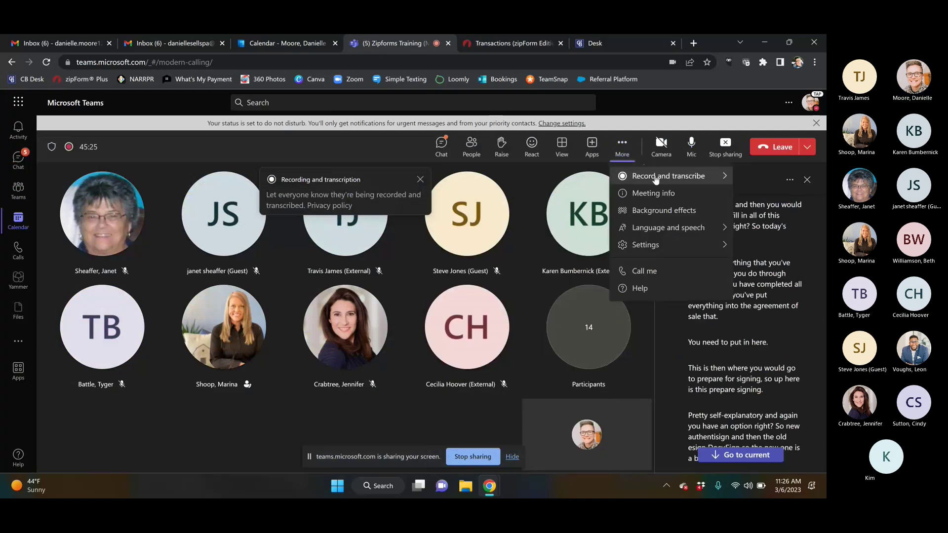
mouse_move(656, 179)
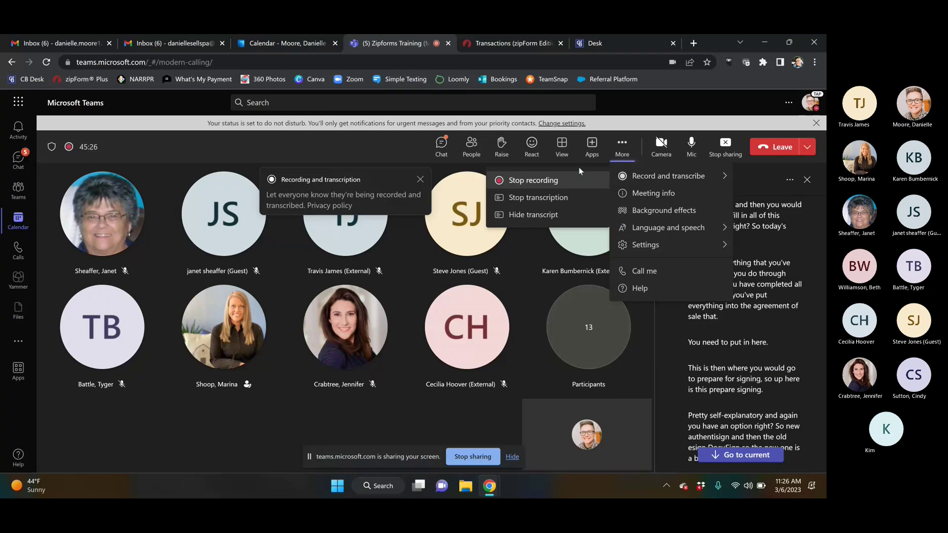